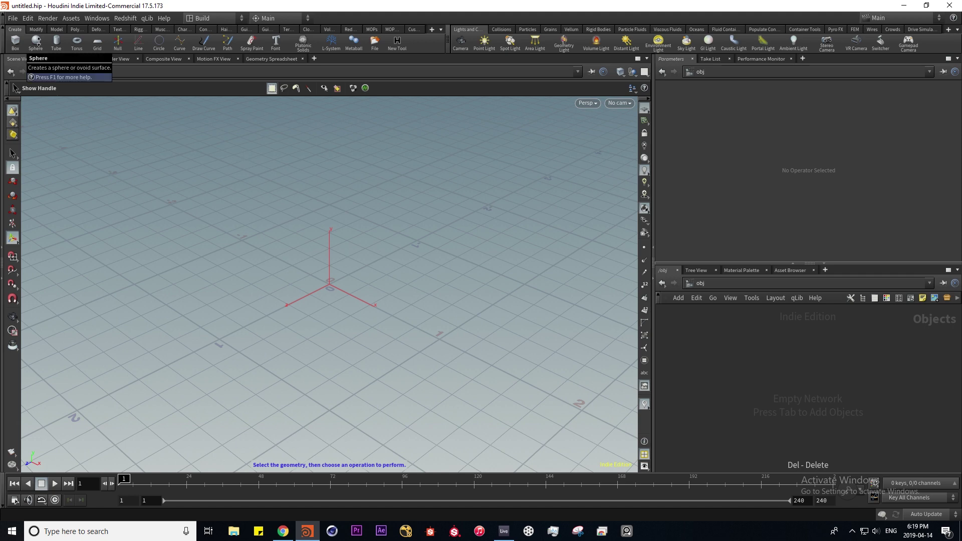
Create a sphere object from the Create shelf, show its points, and view the Geometry Spreadsheet
left_click(35, 41, "ctrl")
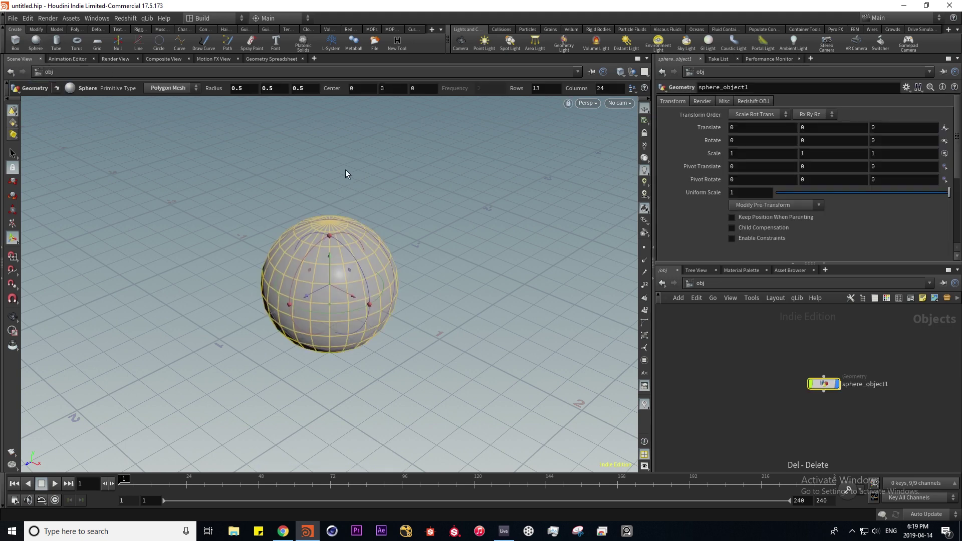
left_click(645, 247)
left_click(286, 59)
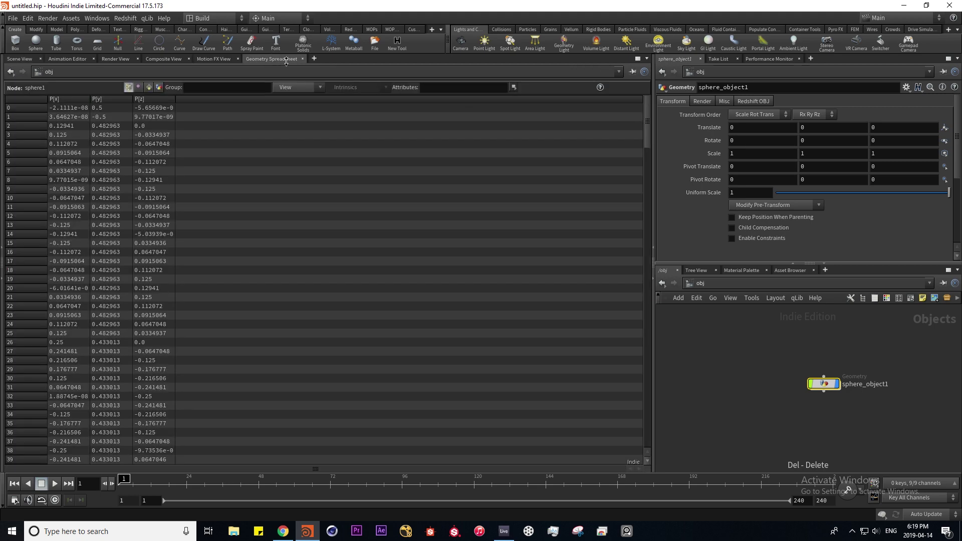
Split the left area with Scene View on top and a Geometry Spreadsheet below, scrolled to the end
left_click(20, 59)
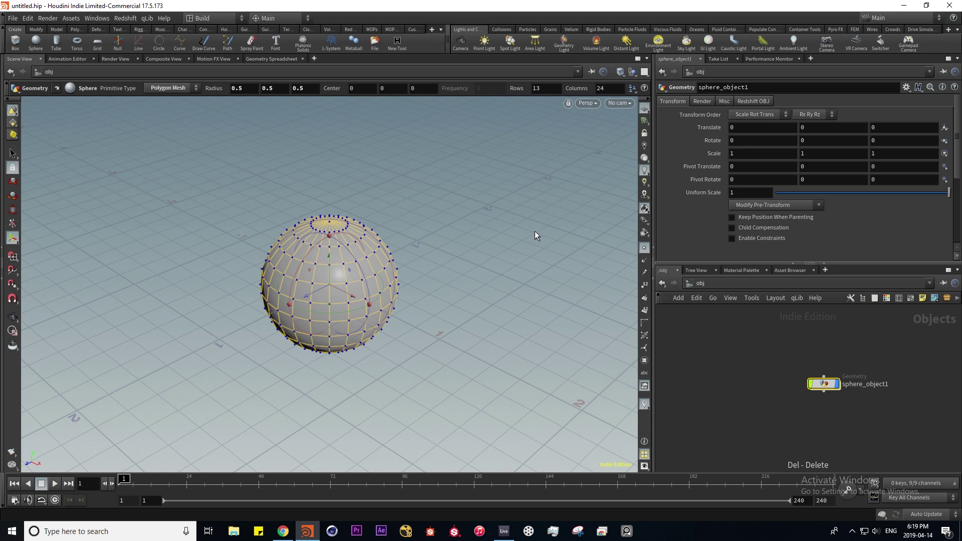
left_click(648, 60)
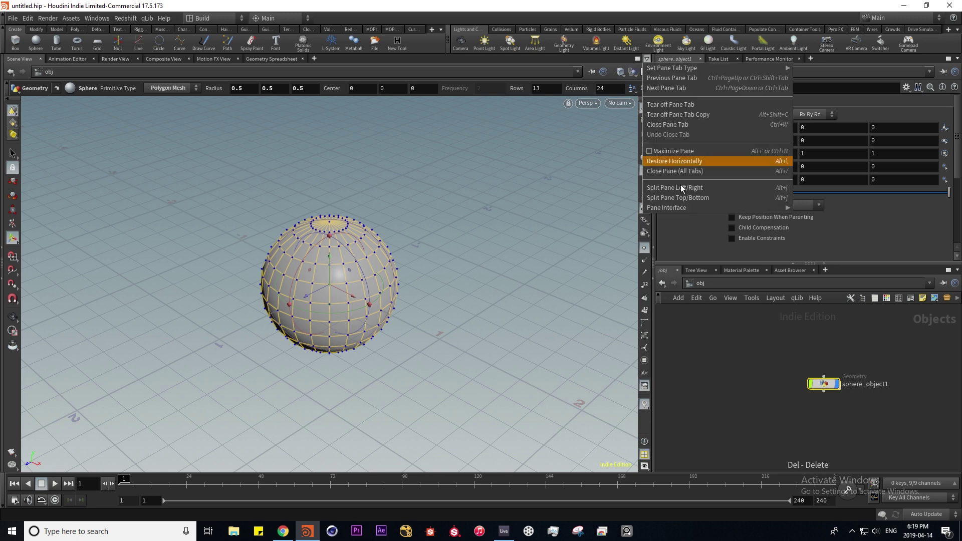
left_click(689, 197)
left_click(25, 270)
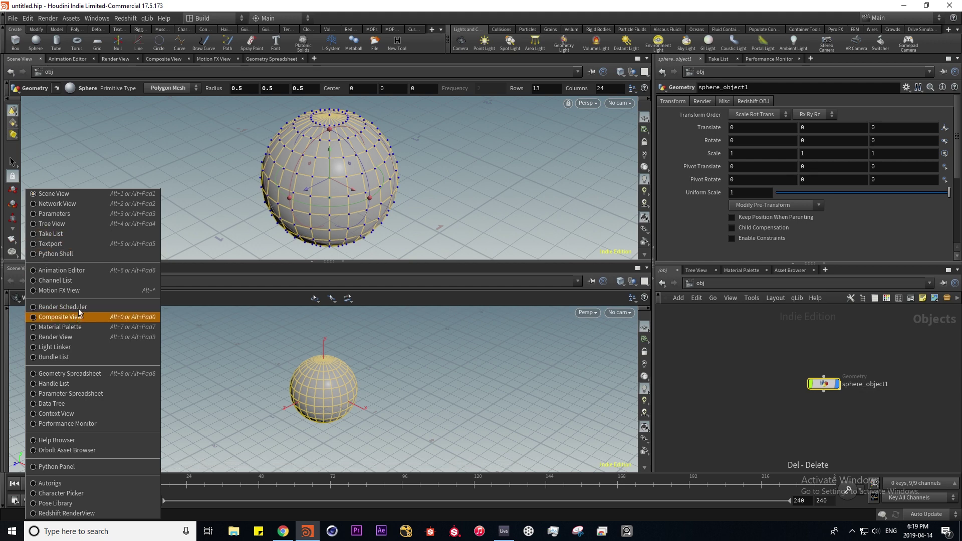
left_click(98, 373)
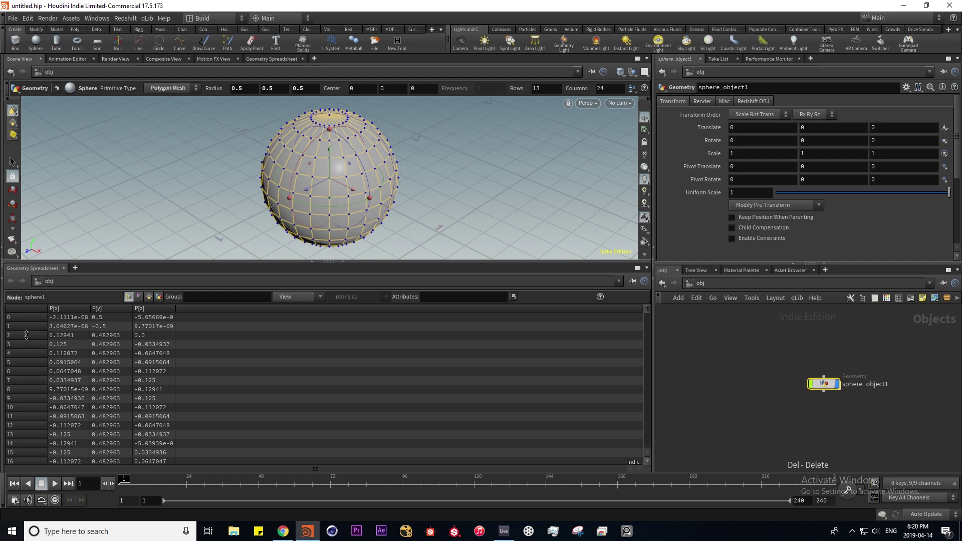
left_click_drag(647, 310, 648, 444)
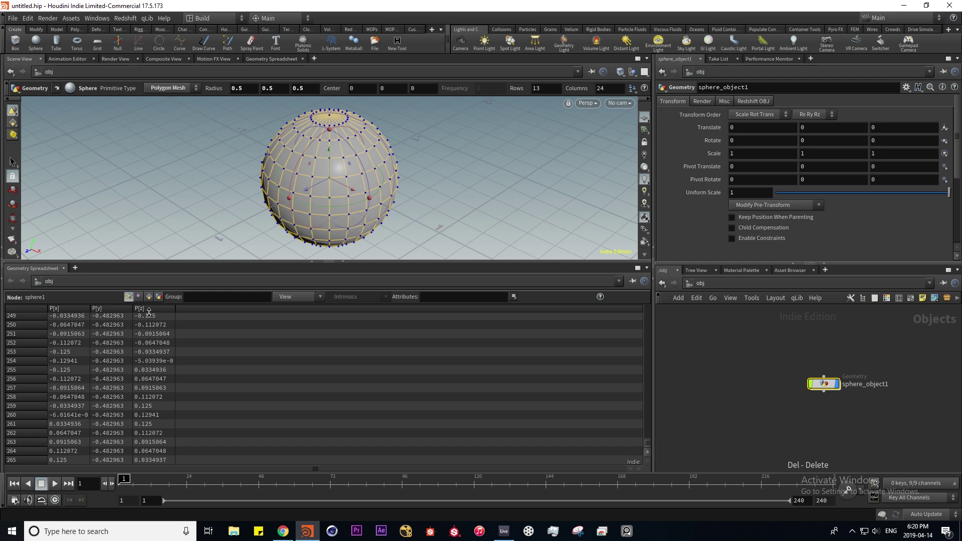
Turn on point numbers, scroll the spreadsheet to the top, and orbit to point 1 at the bottom pole
left_click(645, 256)
scroll(645, 216, "down", 5)
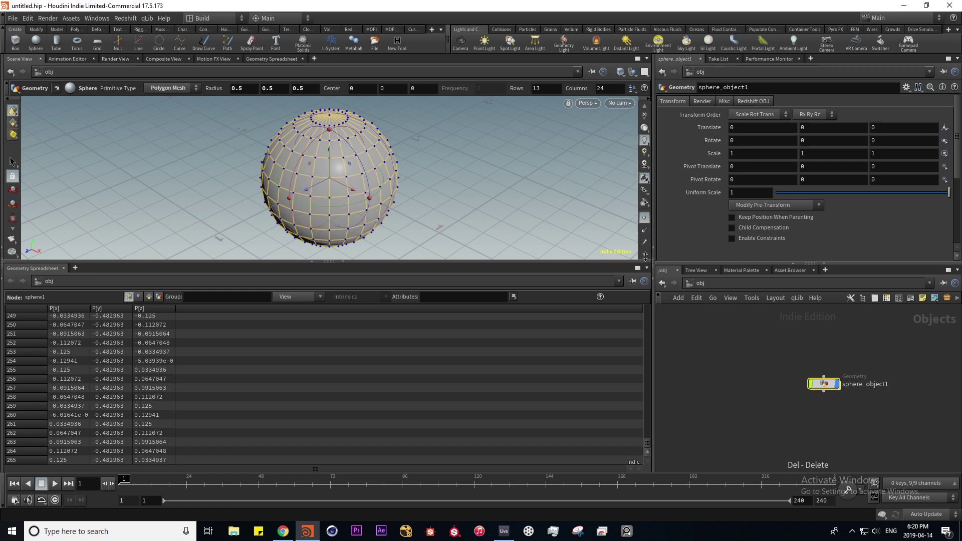
left_click(644, 216)
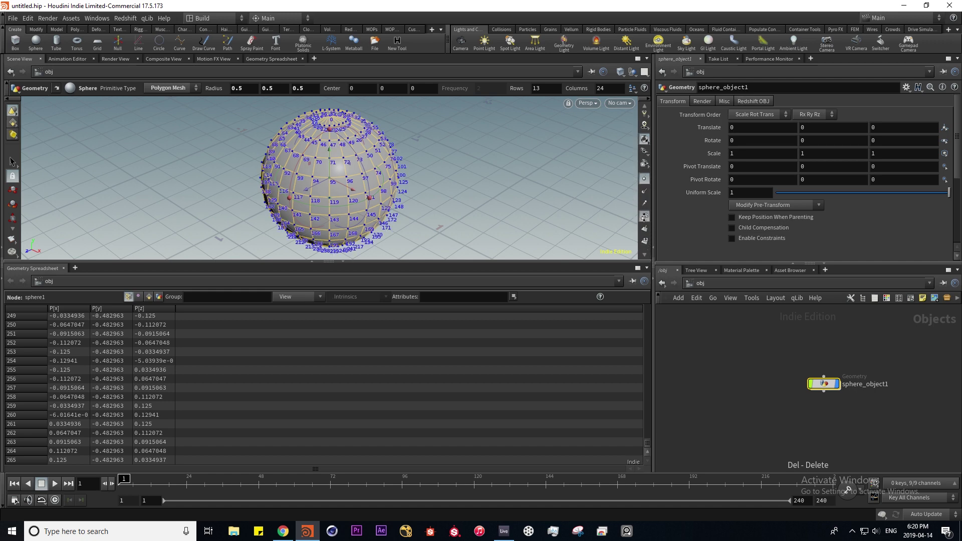
scroll(334, 120, "up", 5)
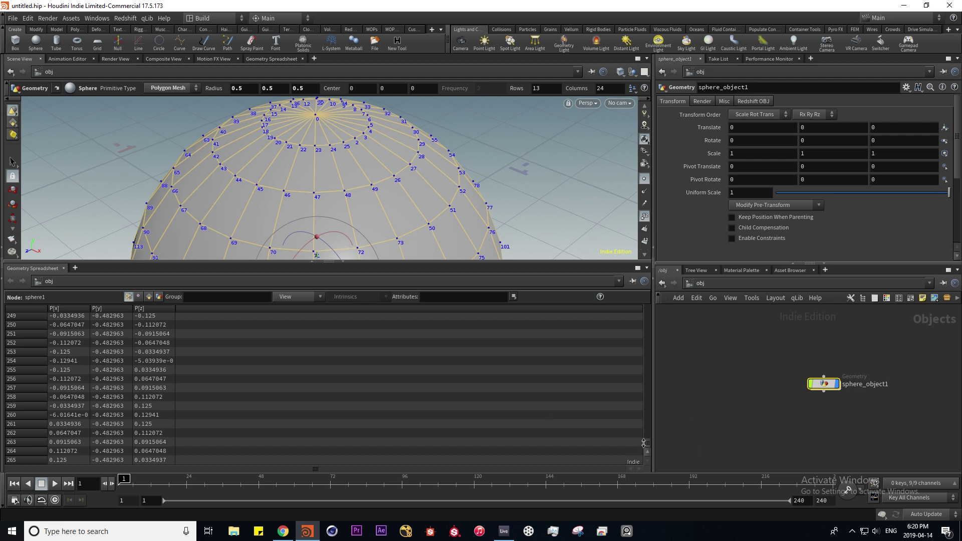
left_click_drag(647, 442, 644, 297)
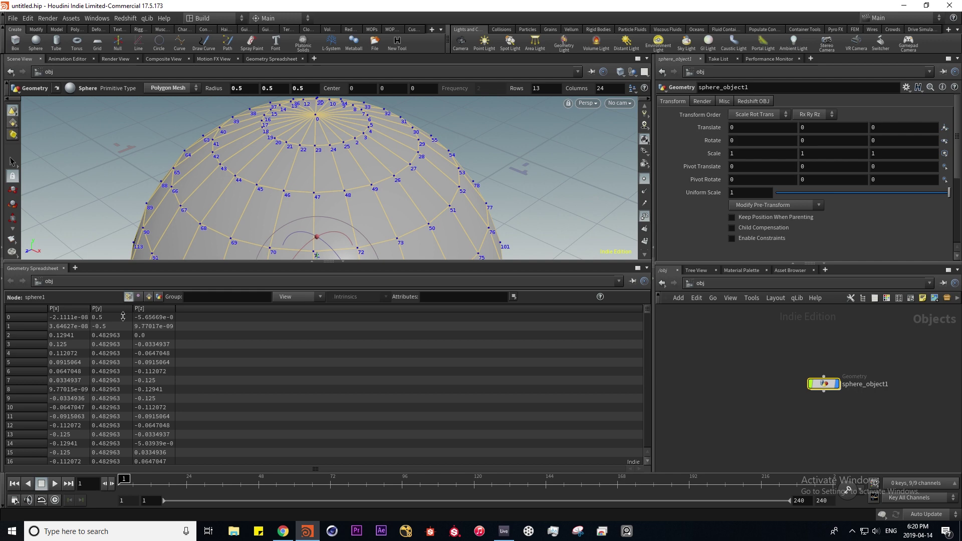
left_click_drag(527, 240, 540, 138, "alt")
right_click_drag(356, 218, 493, 173, "alt")
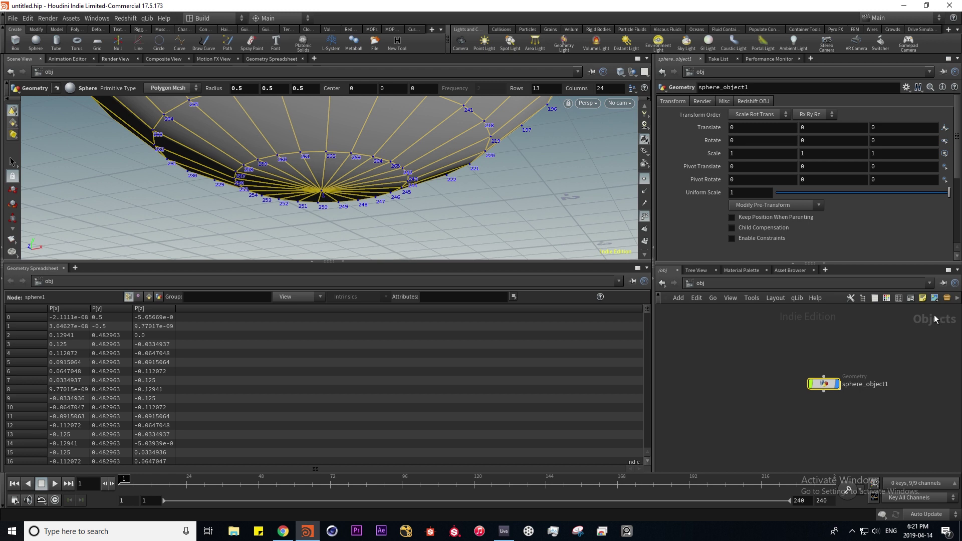
Dive into sphere_object1 and list sphere1's vertices, then primitives, then points in the spreadsheet
double_click(825, 386)
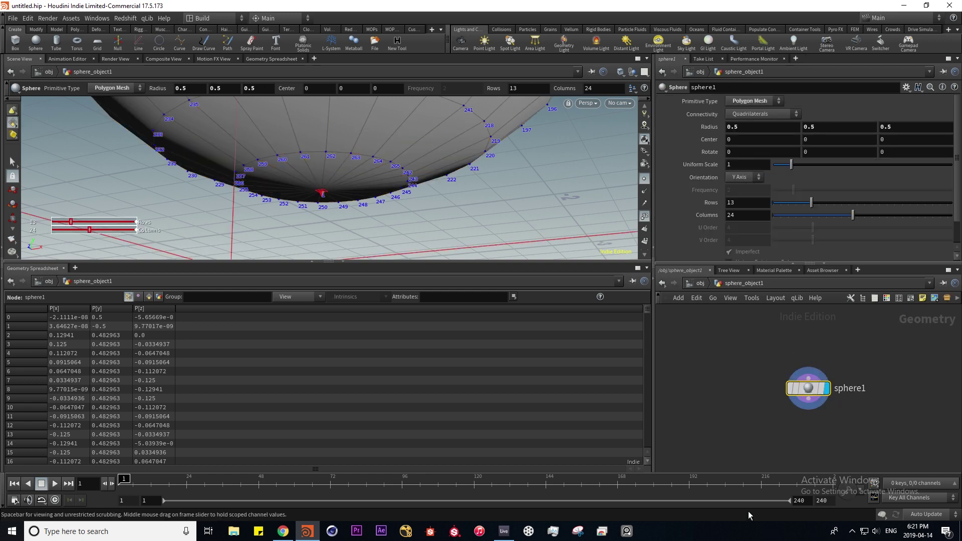
middle_click_drag(790, 402, 782, 385)
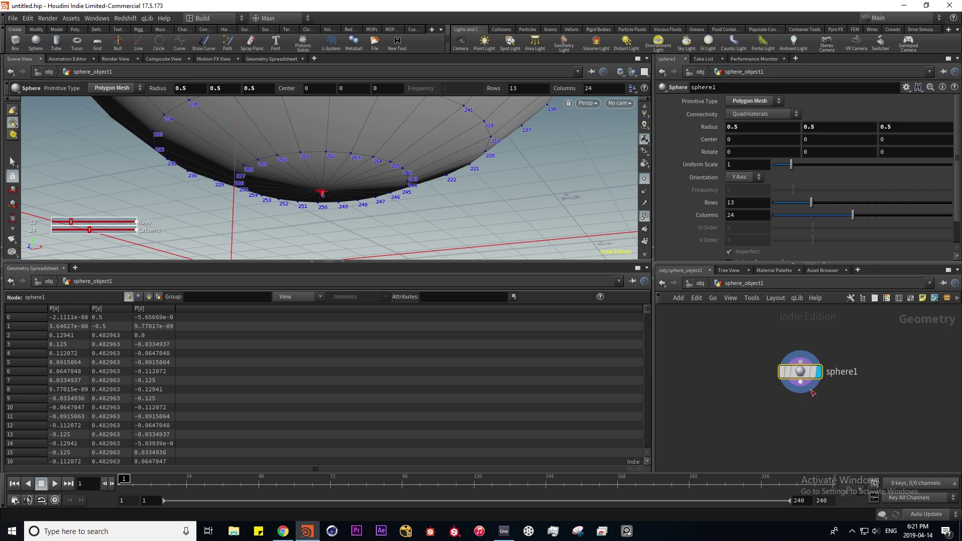
left_click(138, 297)
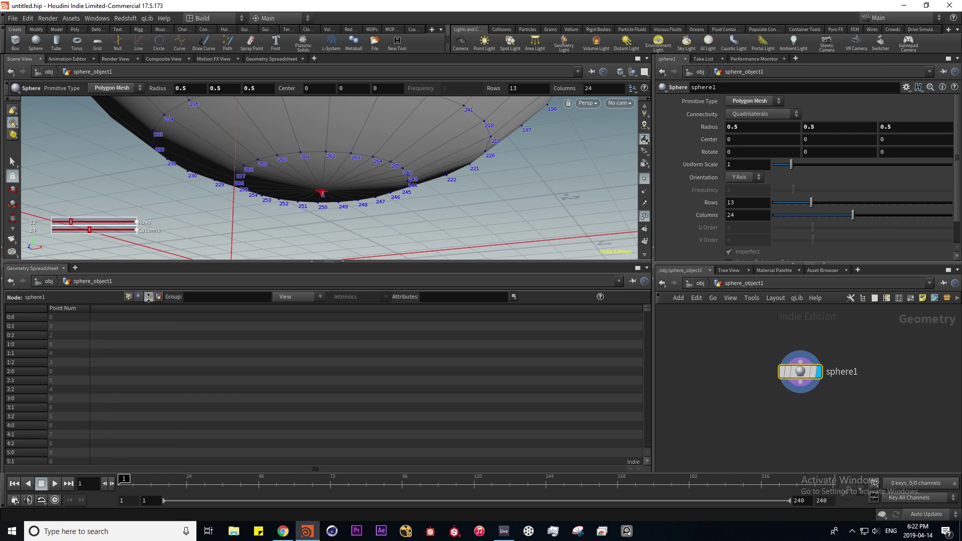
left_click(148, 297)
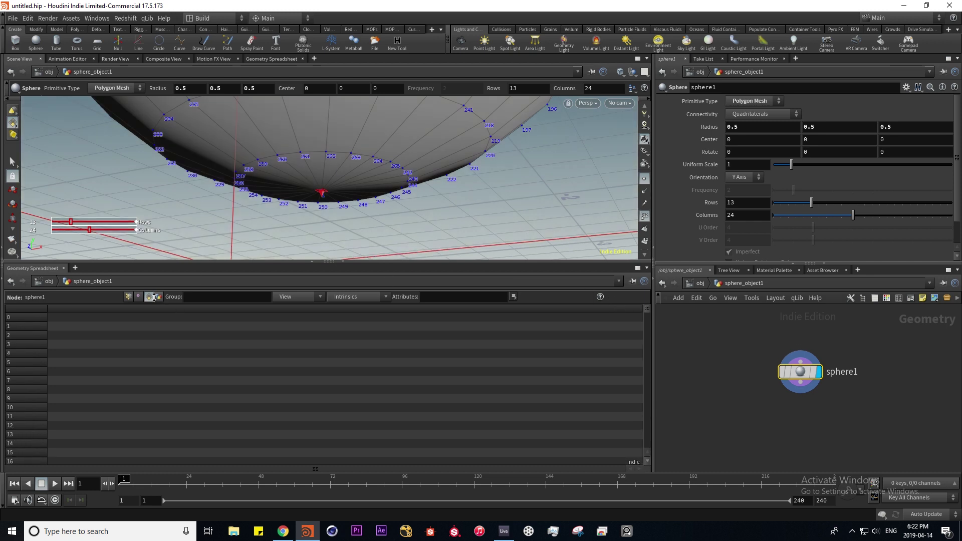
left_click(128, 297)
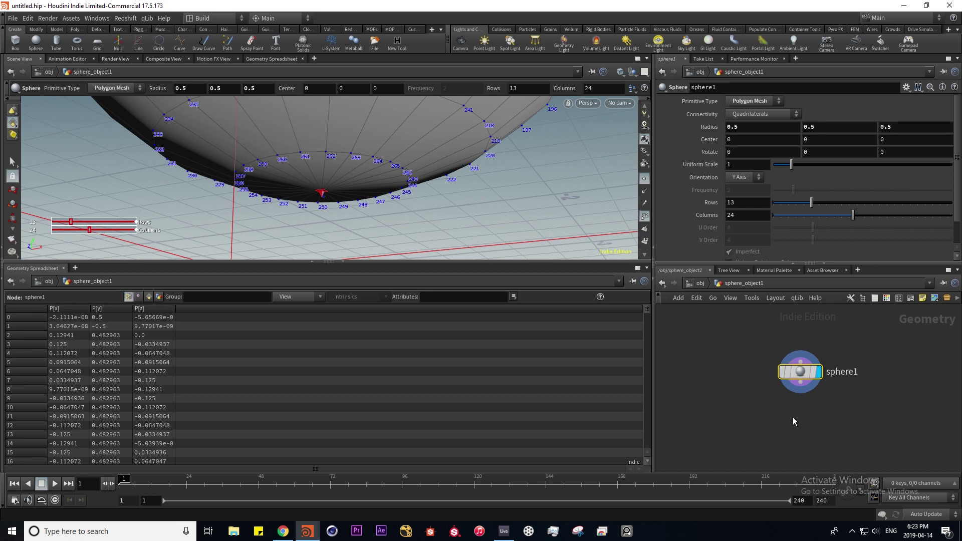
Add a displayed Normal node below sphere1 set to add normals to Points, and show them as lines
key("Tab")
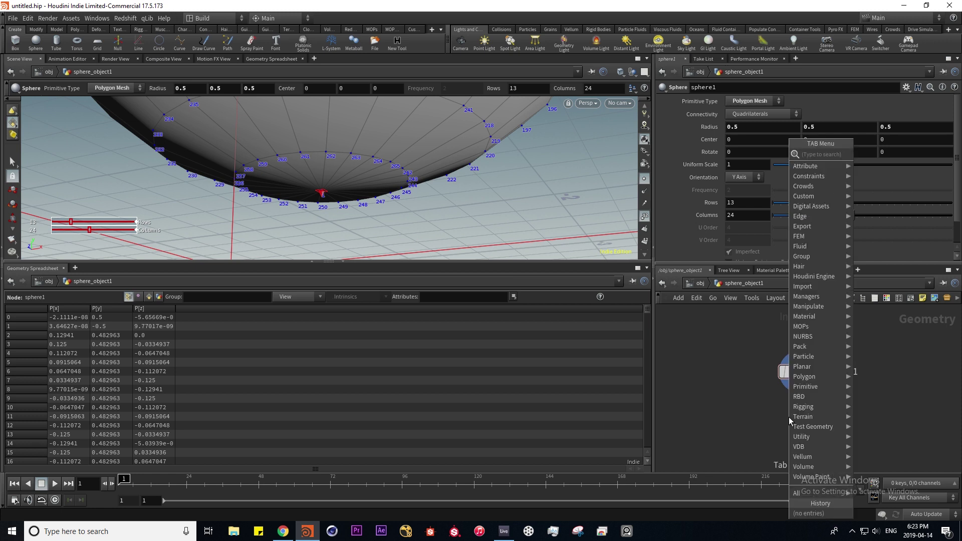
type("normal")
key("Return")
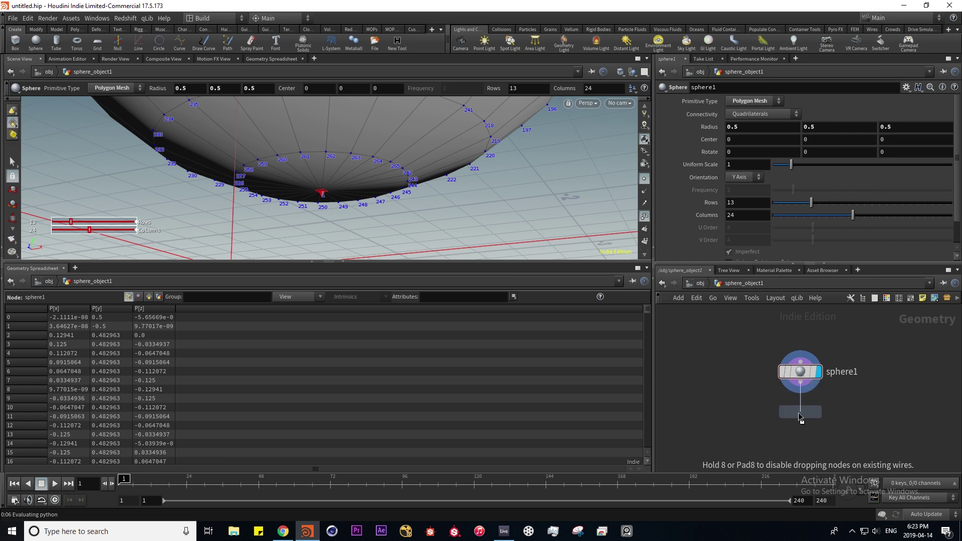
left_click(801, 419)
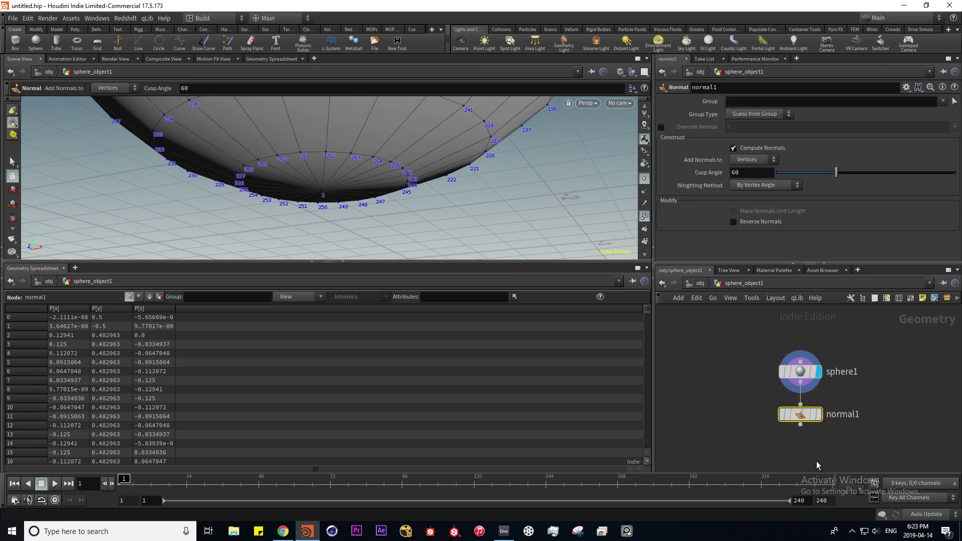
left_click(821, 419)
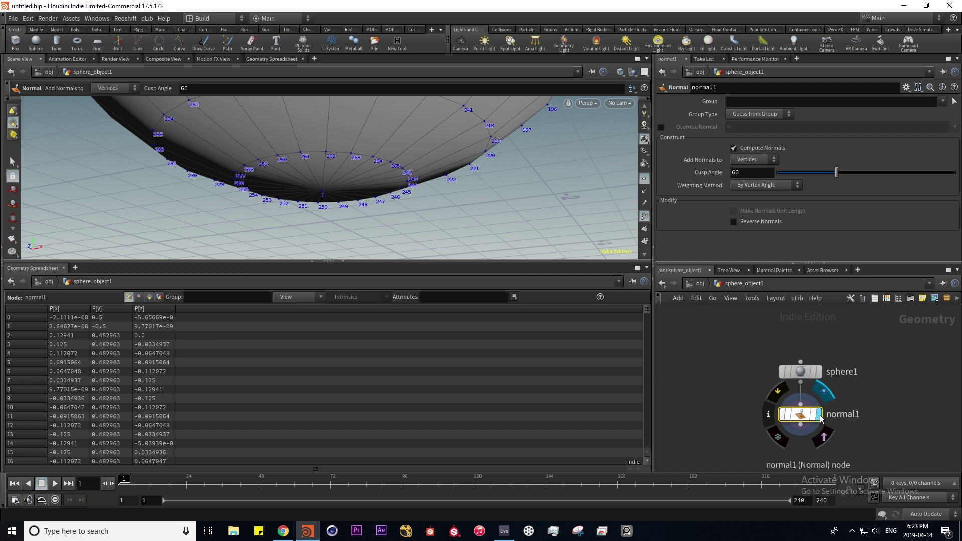
left_click(755, 160)
left_click(760, 172)
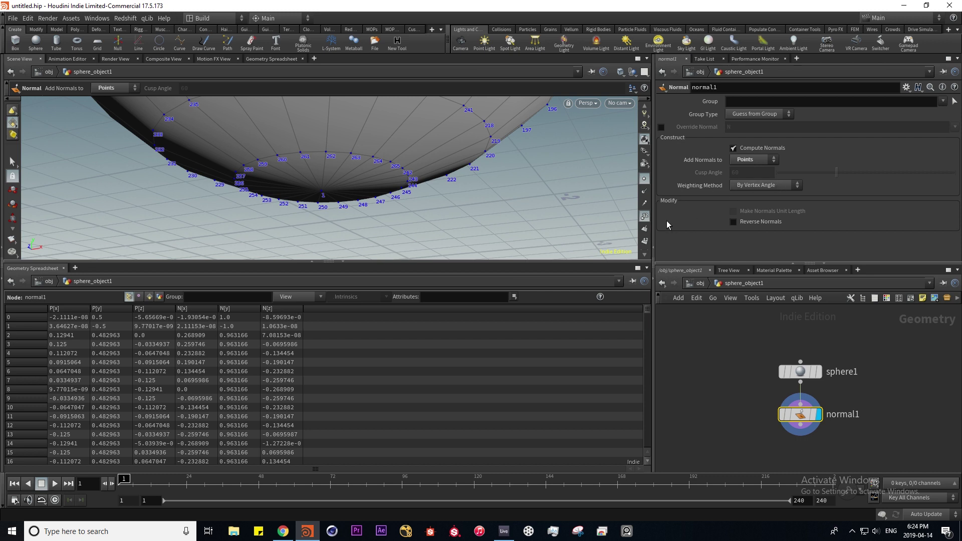
left_click(644, 191)
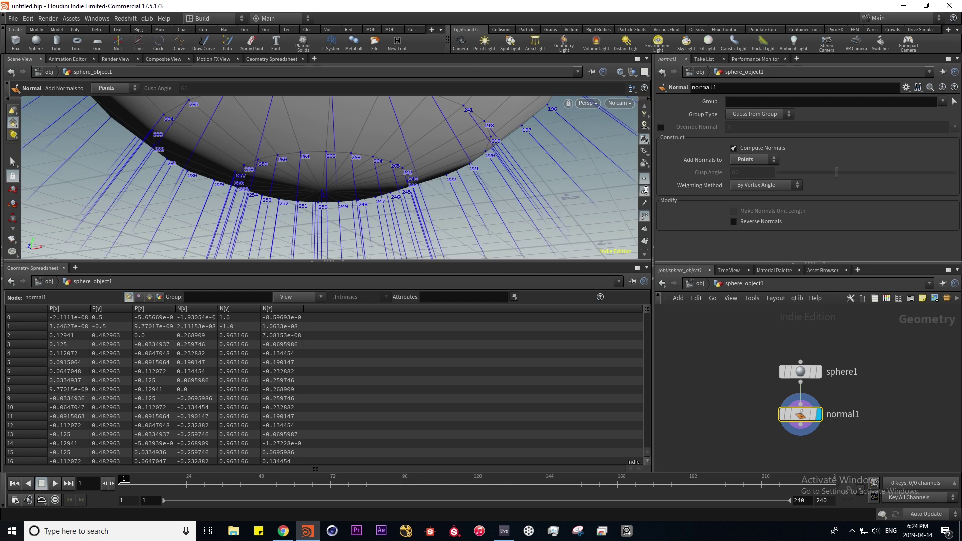
right_click_drag(423, 174, 299, 126, "alt")
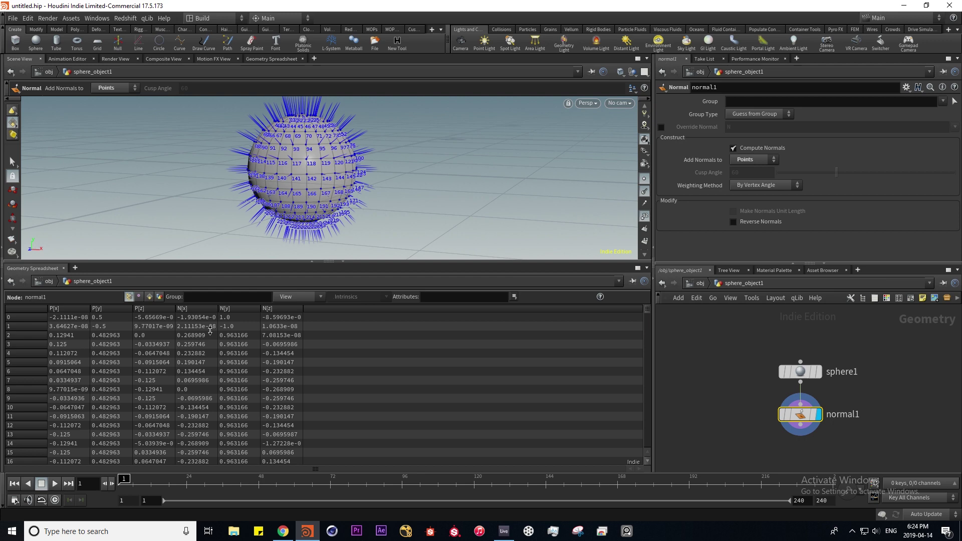
Add transform1 after normal1 and keyframe Translate Z at 0 on frame 1 and 6 on frame 48
key("Tab")
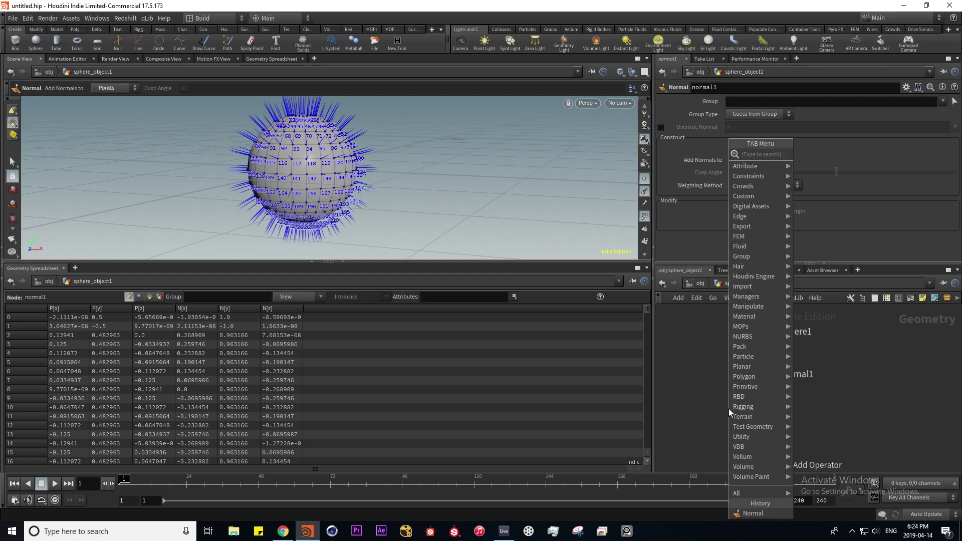
type("trans")
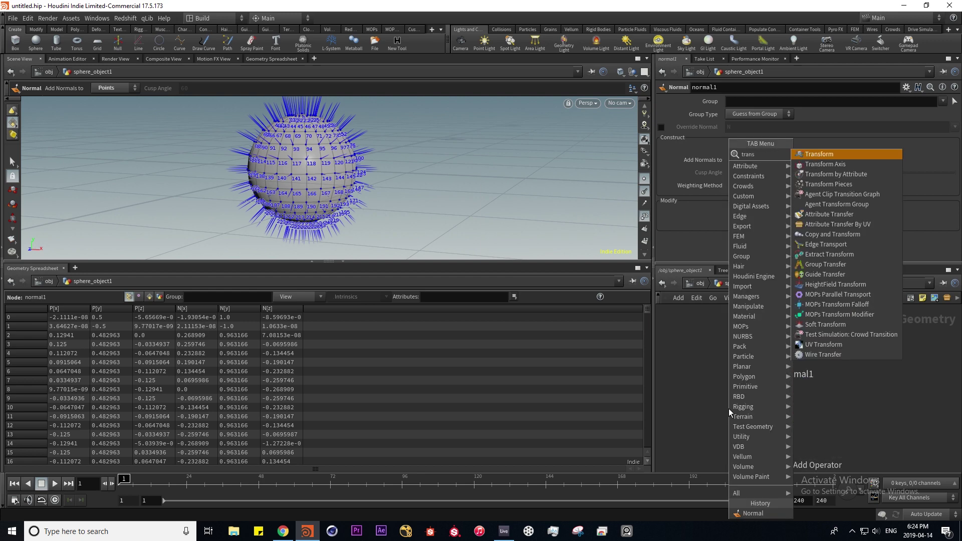
left_click(796, 154)
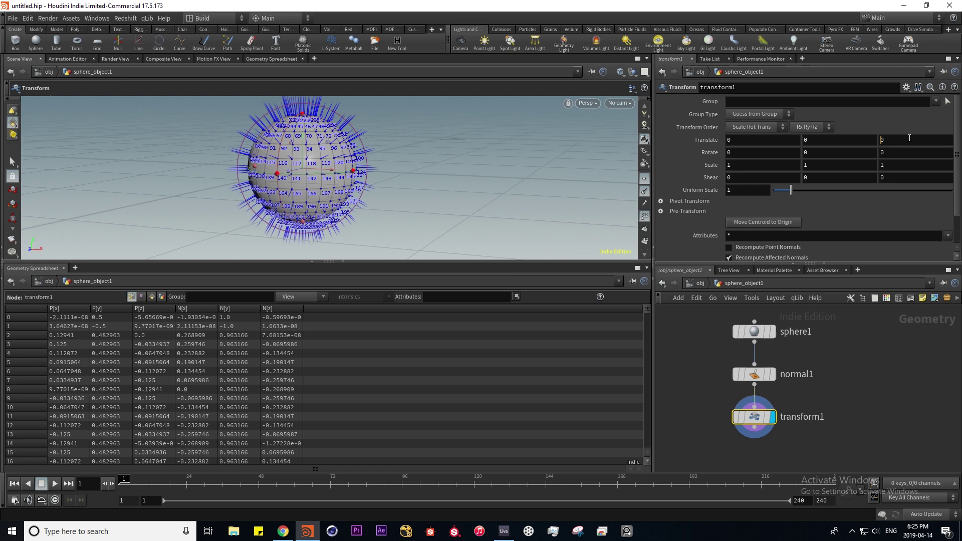
left_click(910, 139, "alt")
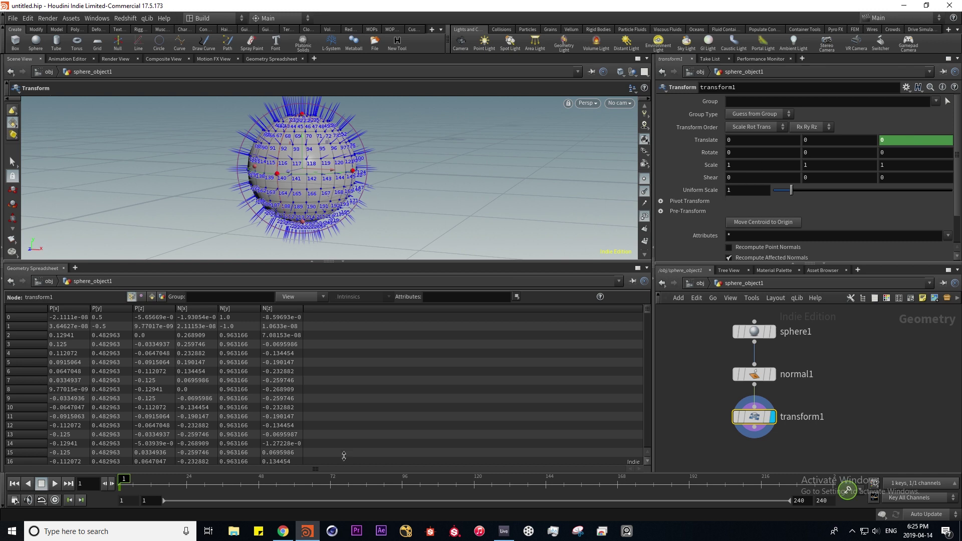
left_click(258, 483)
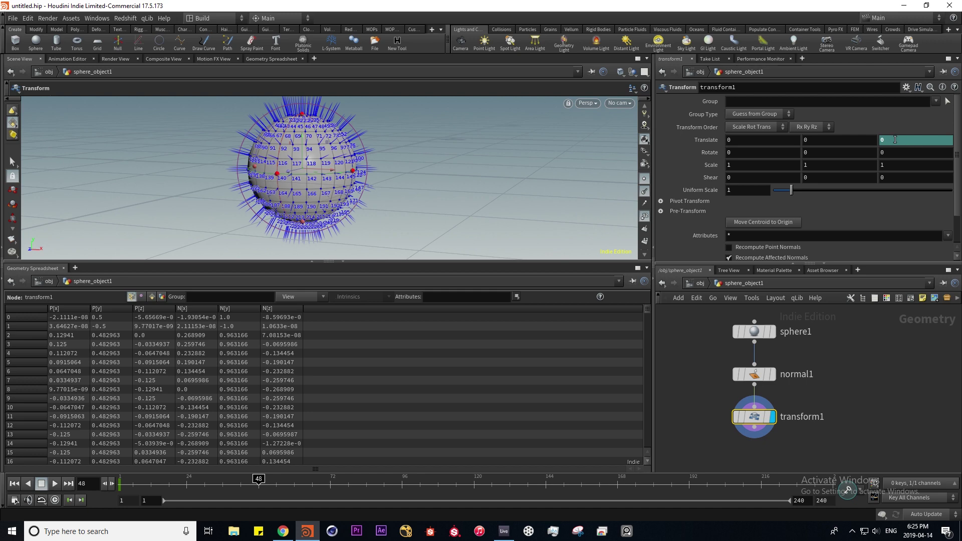
middle_click_drag(895, 140, 913, 122)
right_click_drag(361, 170, 193, 191, "alt")
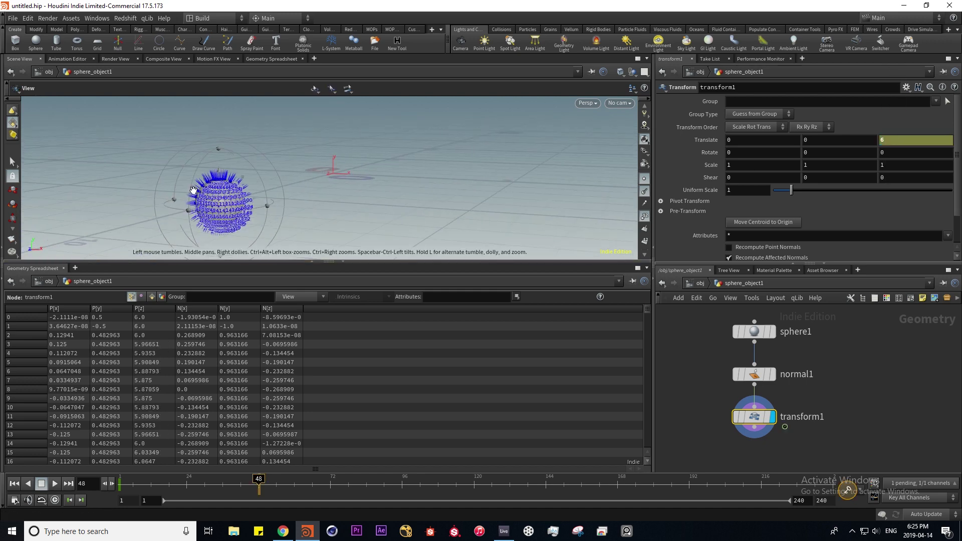
mouse_move(310, 200)
left_mouse_down()
mouse_move(257, 236)
mouse_move(254, 200)
mouse_move(306, 171)
mouse_move(303, 194)
left_mouse_up()
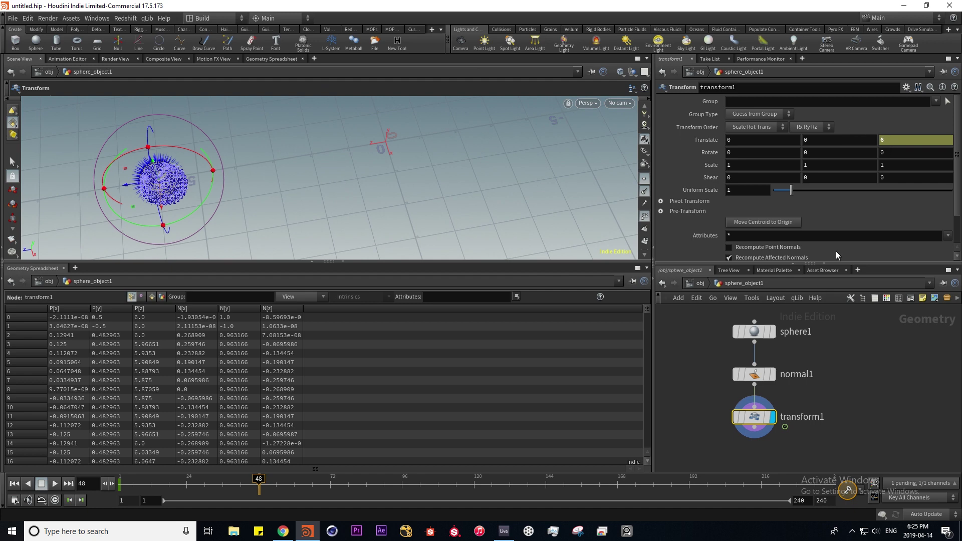
left_click(893, 141, "alt")
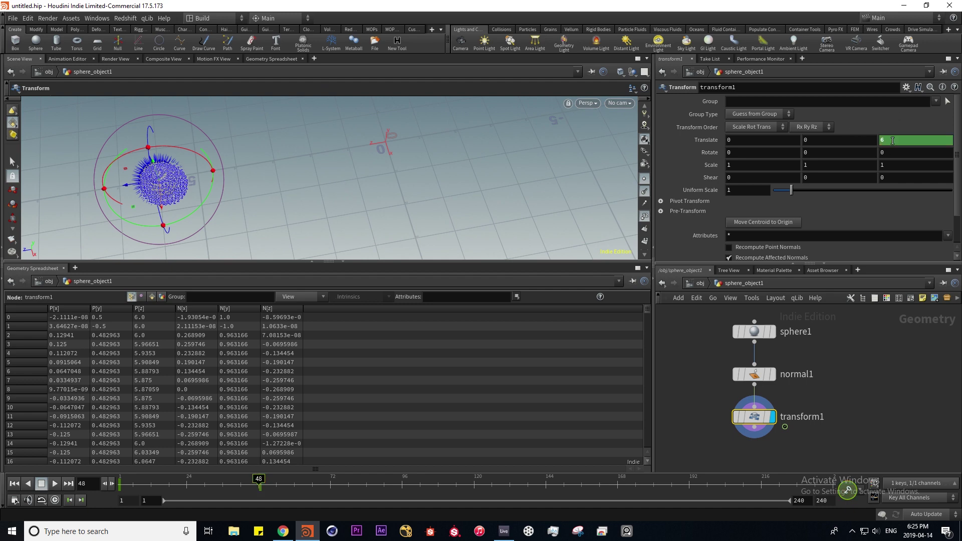
Scrub the timeline to preview the motion with point numbers and normals hidden, then return to the first frame
left_click_drag(258, 482, 123, 480)
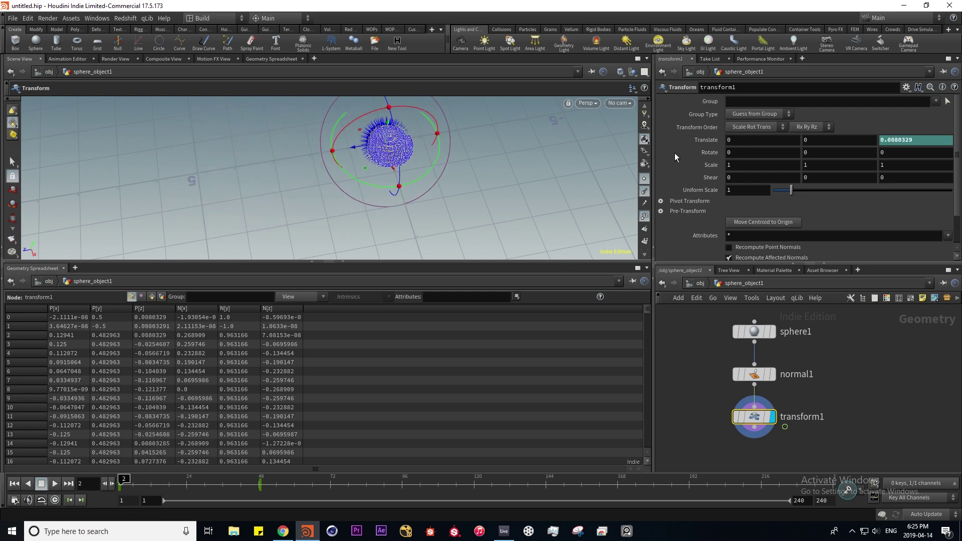
left_click(646, 219)
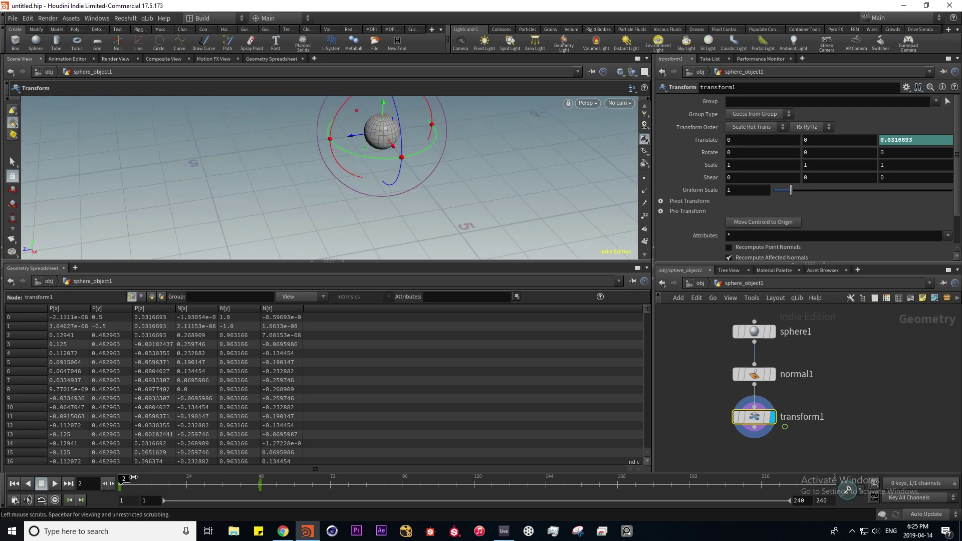
left_click_drag(124, 478, 221, 473)
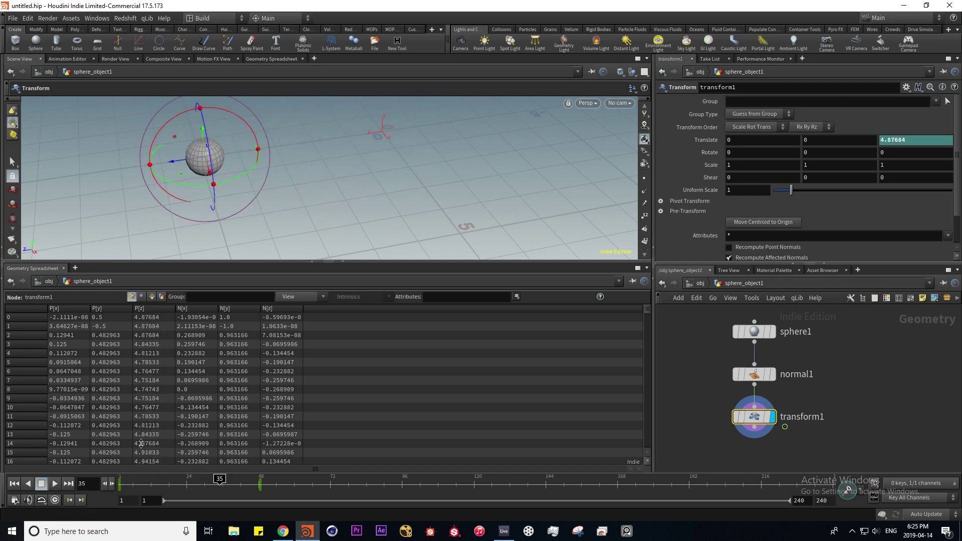
mouse_move(221, 482)
left_mouse_down()
mouse_move(134, 482)
mouse_move(234, 480)
left_mouse_up()
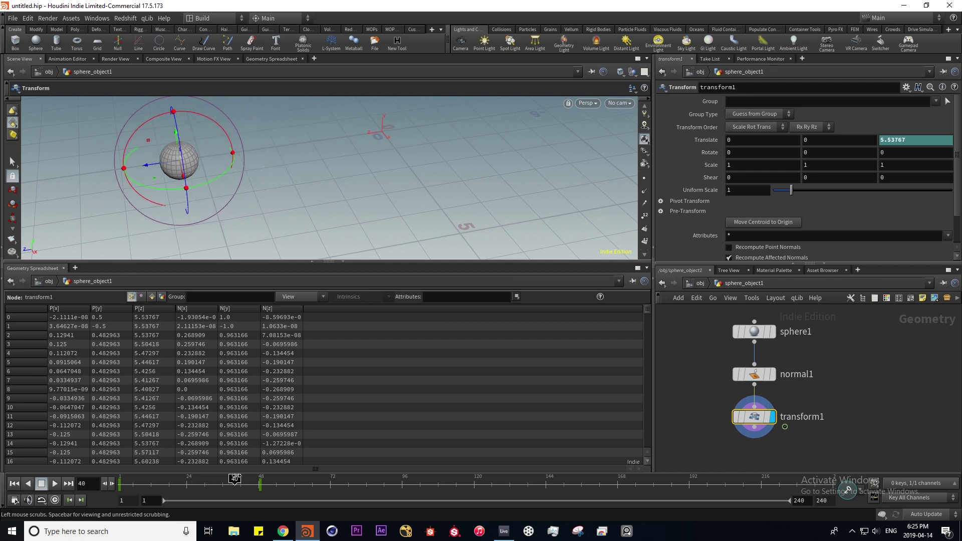
key("ctrl+Up")
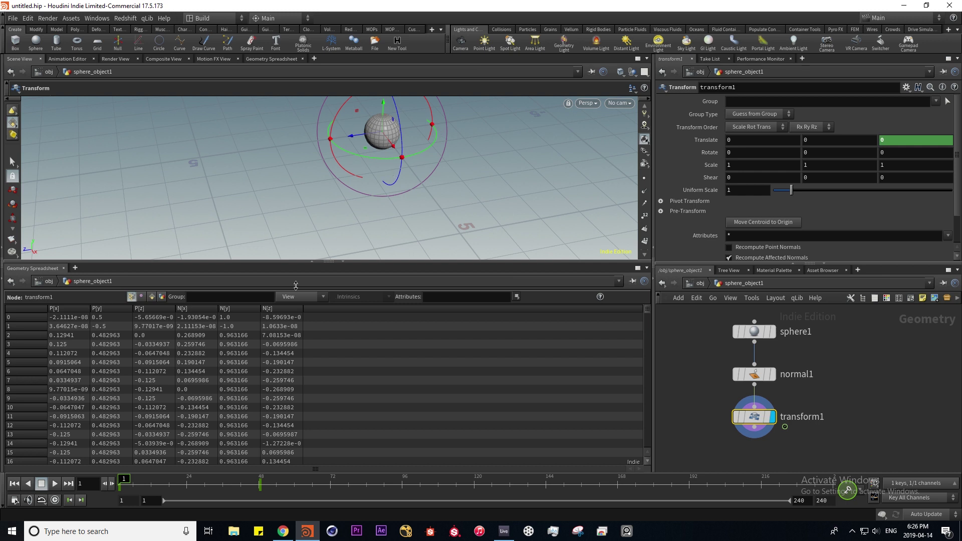
middle_click_drag(886, 443, 864, 378)
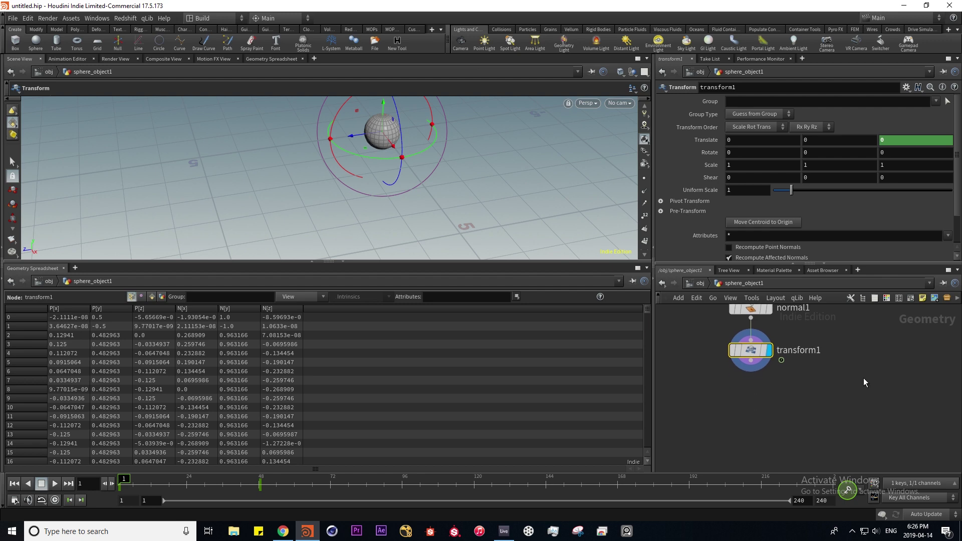
left_click(743, 390)
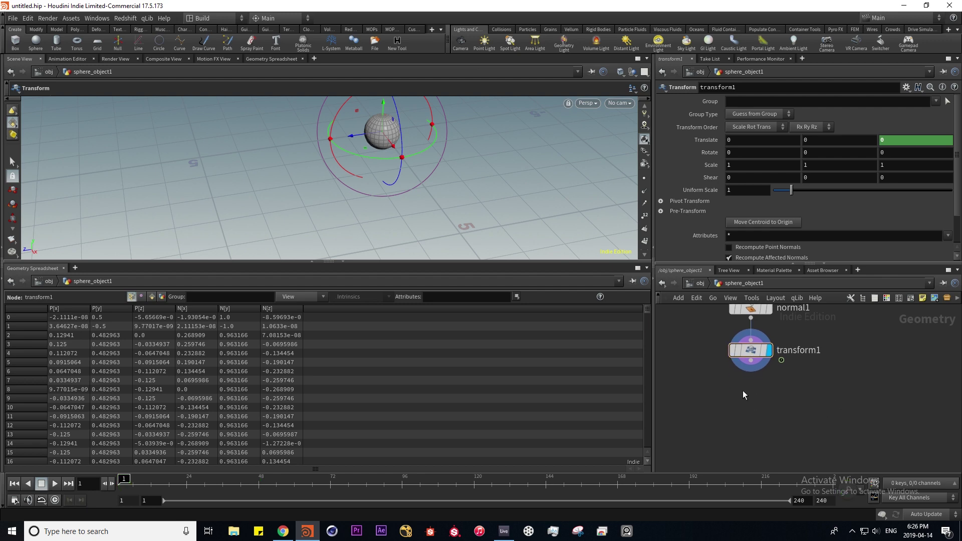
Add a Point Velocity node under transform1 and scrub forward to see the v values appear
key("Tab")
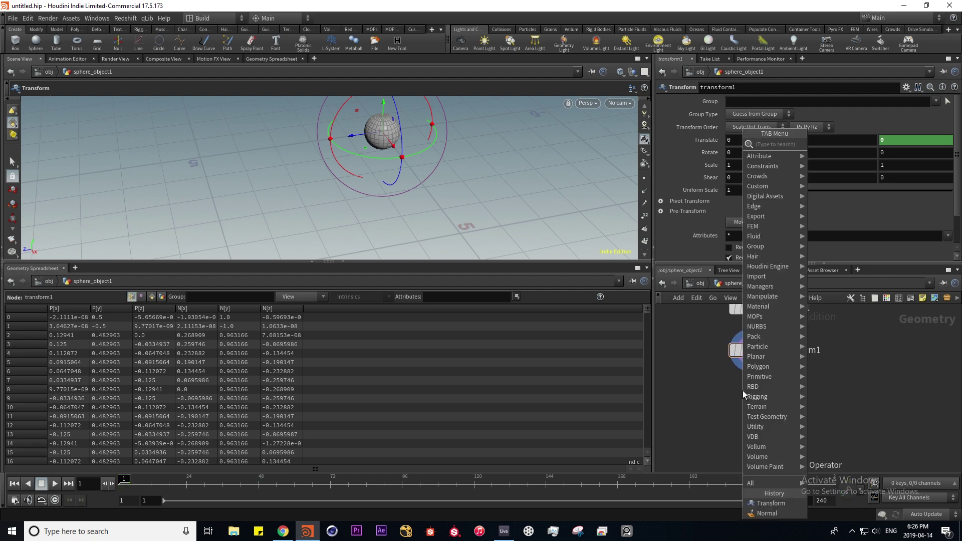
type("point vel")
key("Return")
left_click(743, 391)
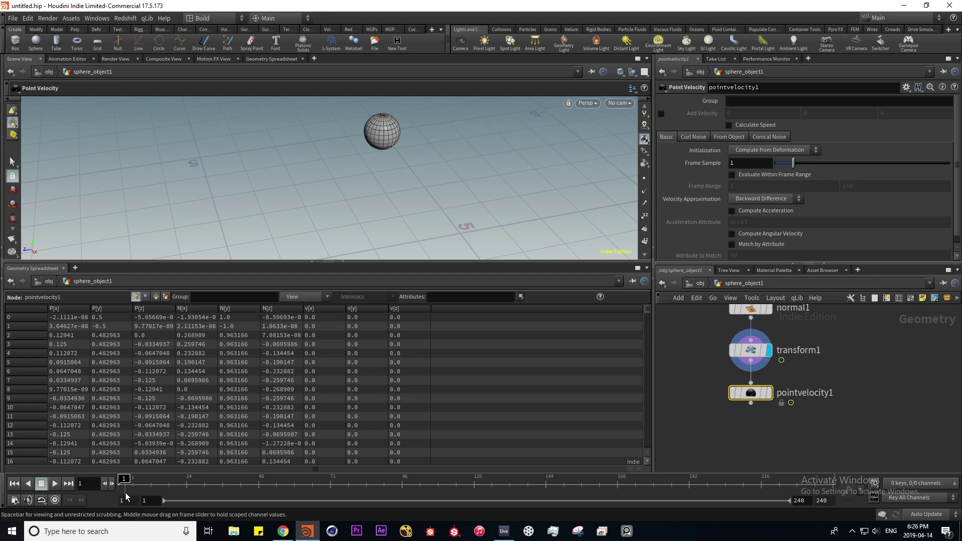
left_click_drag(124, 480, 196, 480)
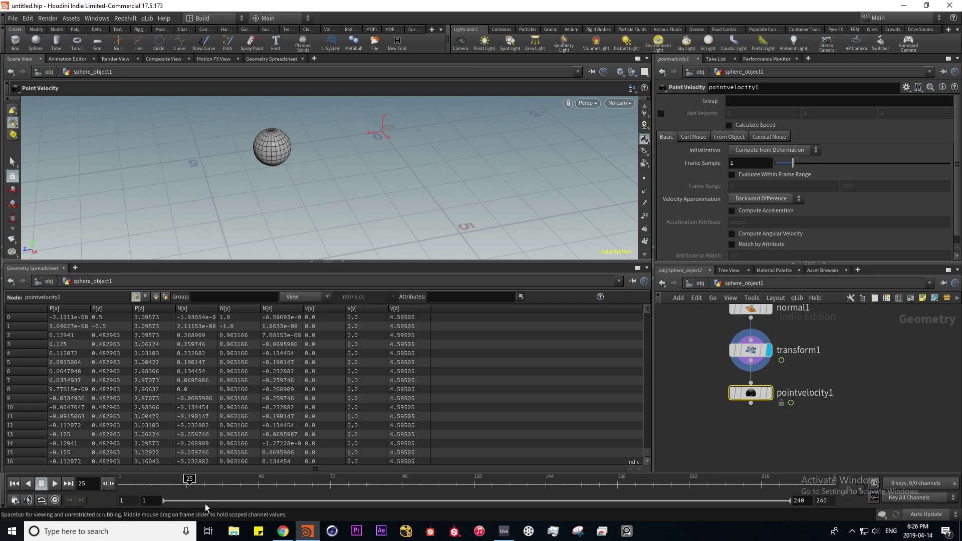
Show transform1's Translate Z curve in the Animation Editor and scrub to watch velocities change
left_click(70, 59)
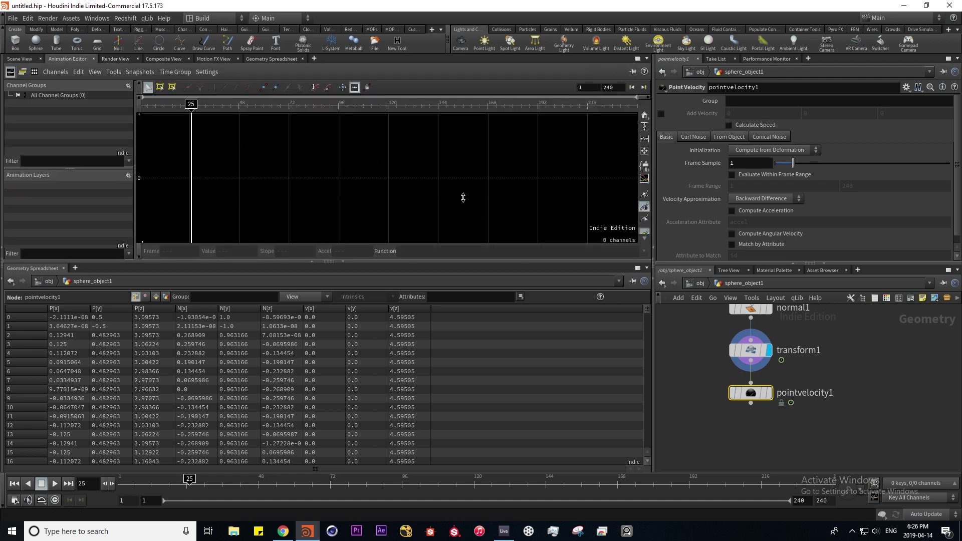
left_click(752, 351)
key("h")
left_click_drag(189, 479, 115, 479)
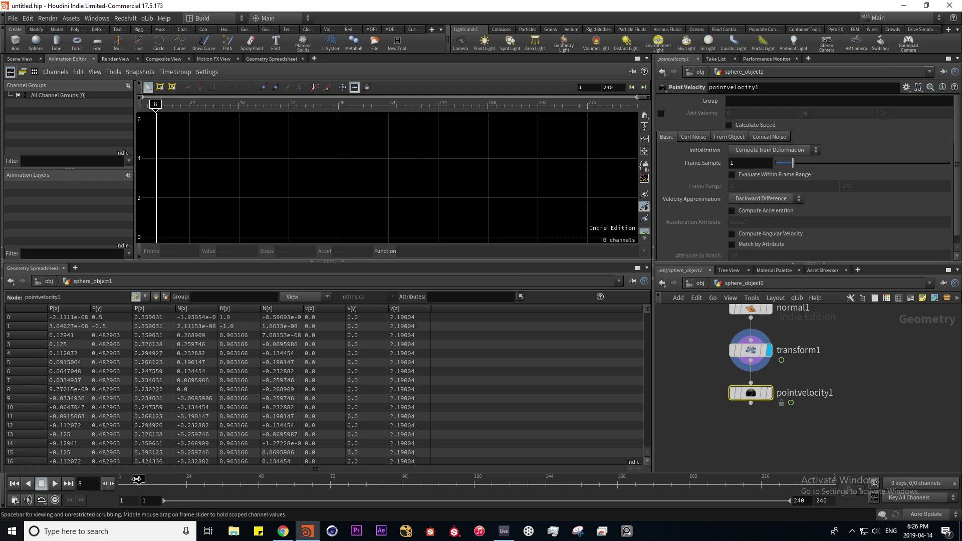
left_click_drag(138, 480, 256, 486)
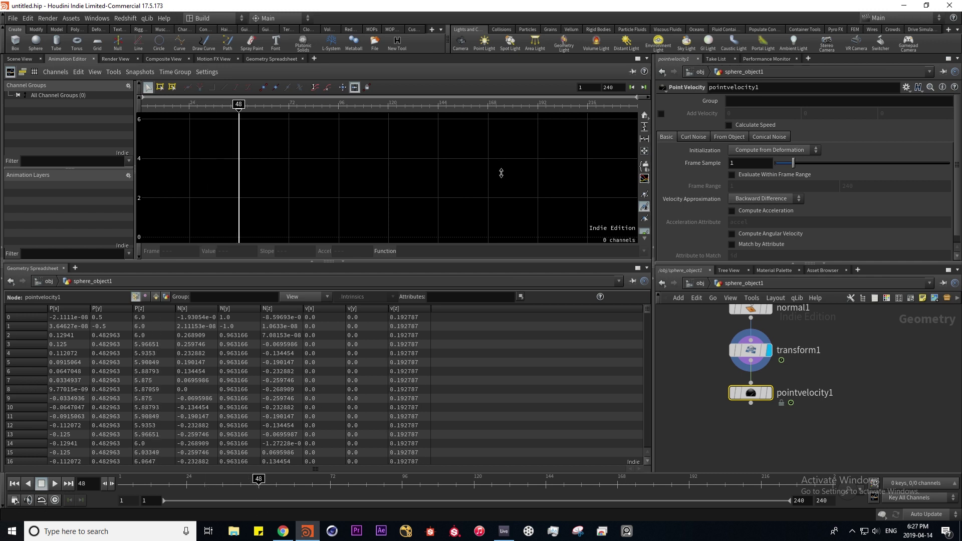
middle_click_drag(755, 439, 745, 407)
left_click(731, 400)
Add a Color node under pointvelocity1
key("Tab")
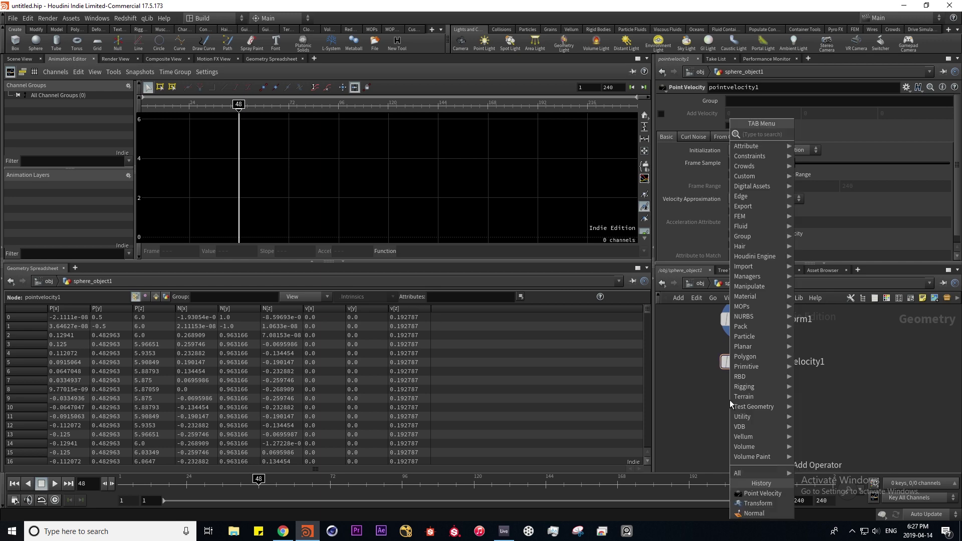
type("color")
key("Return")
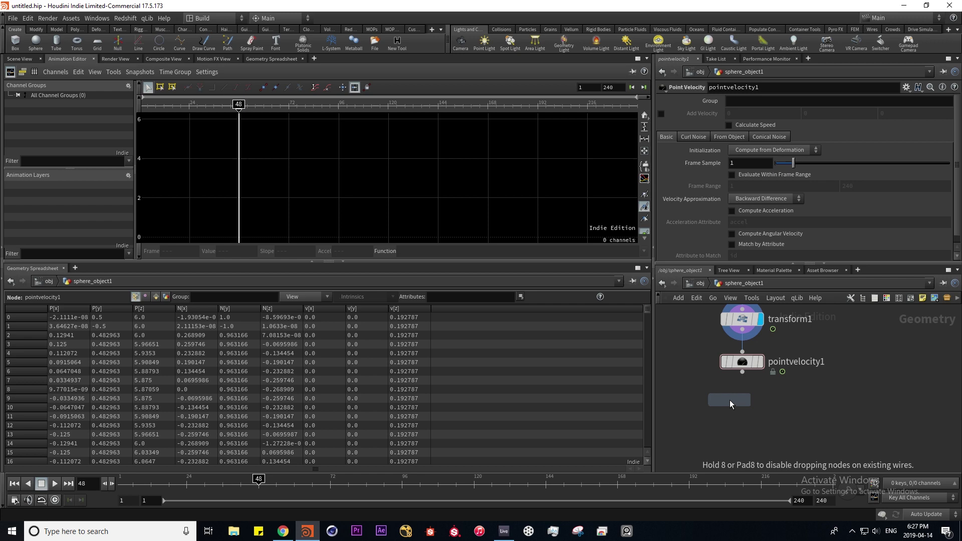
left_click(730, 401)
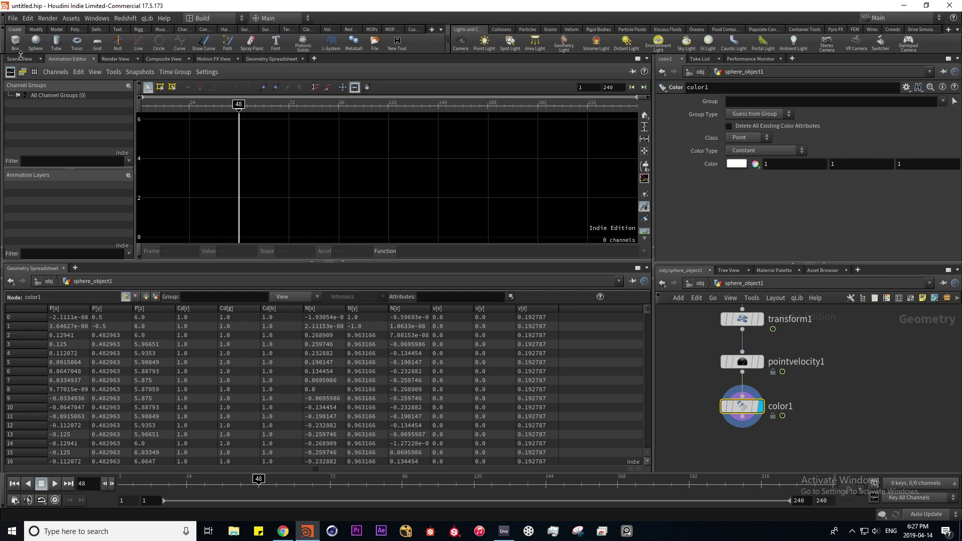
Set color1's colour to pink (FF1C3F) and make color1 the displayed node
left_click(19, 59)
left_click(756, 164)
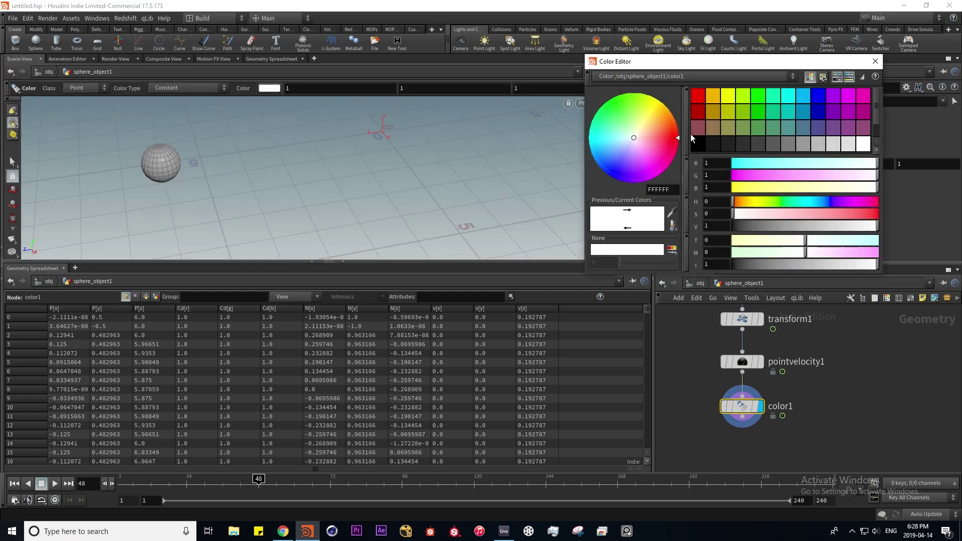
left_click_drag(653, 136, 670, 144)
scroll(171, 150, "up", 5)
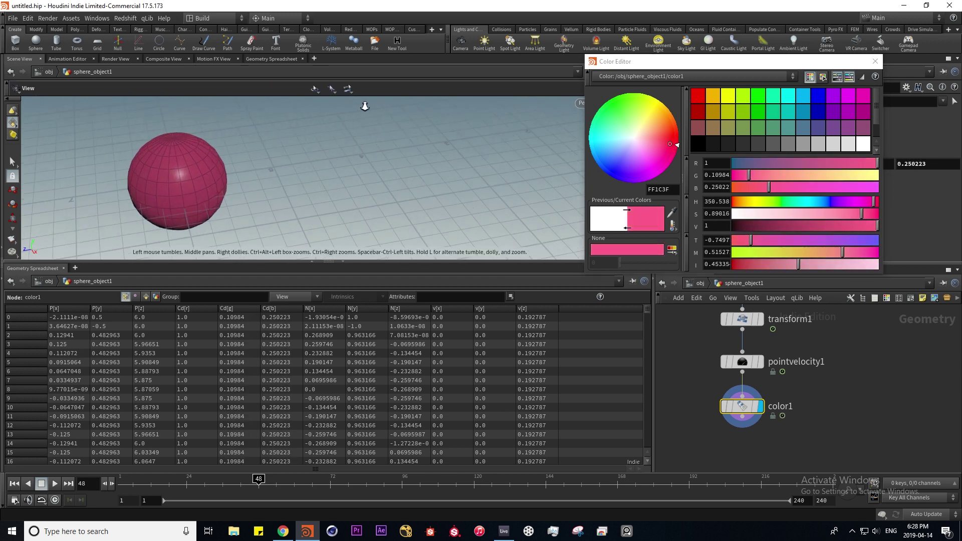
left_click_drag(743, 67, 579, 43)
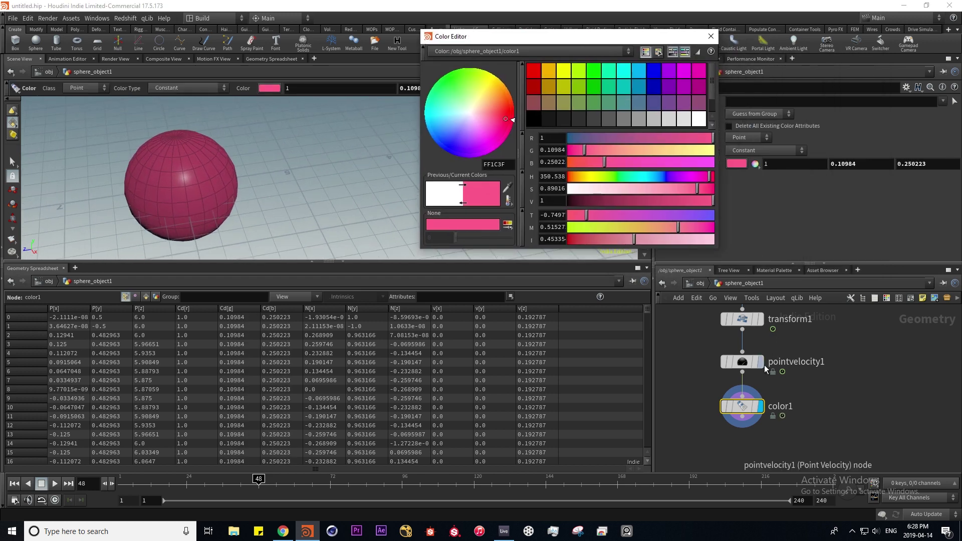
mouse_move(764, 367)
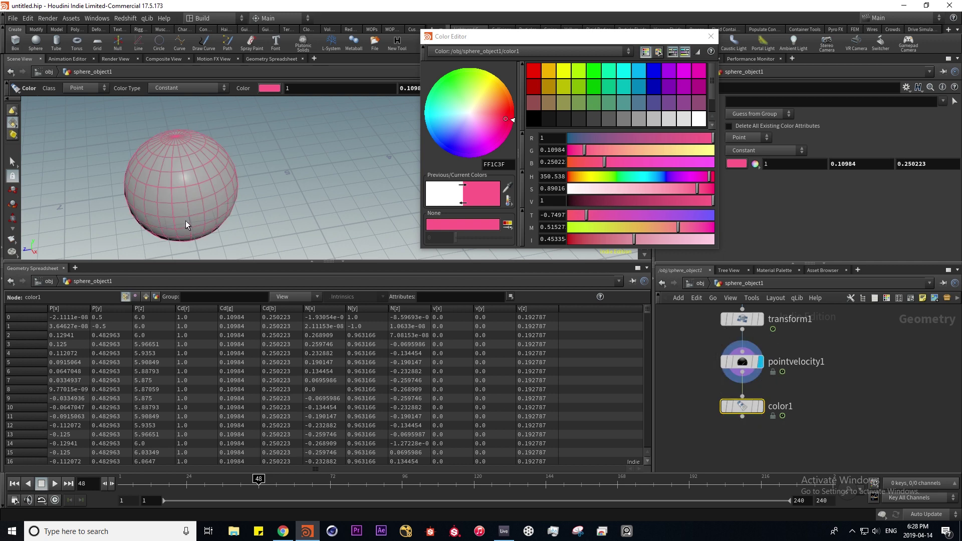
left_click(745, 428)
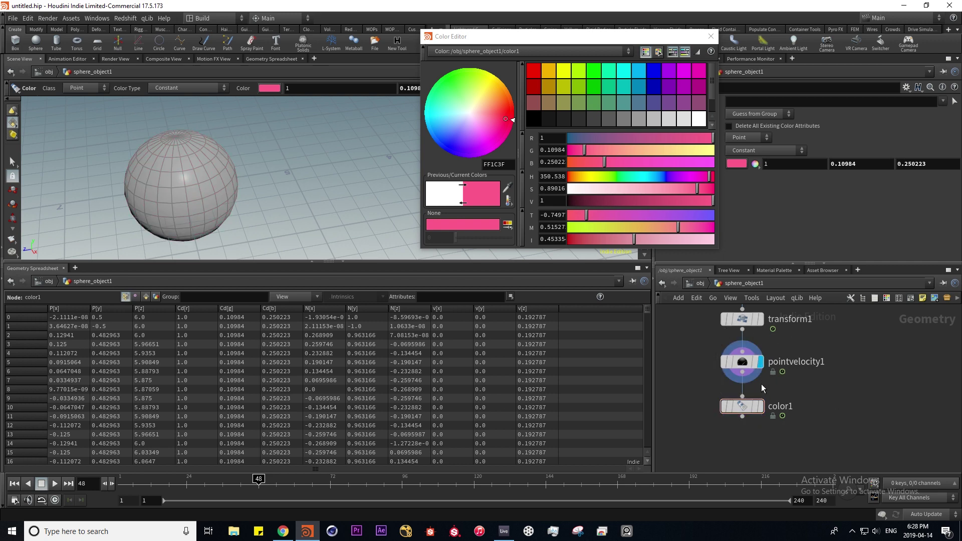
left_click(752, 357)
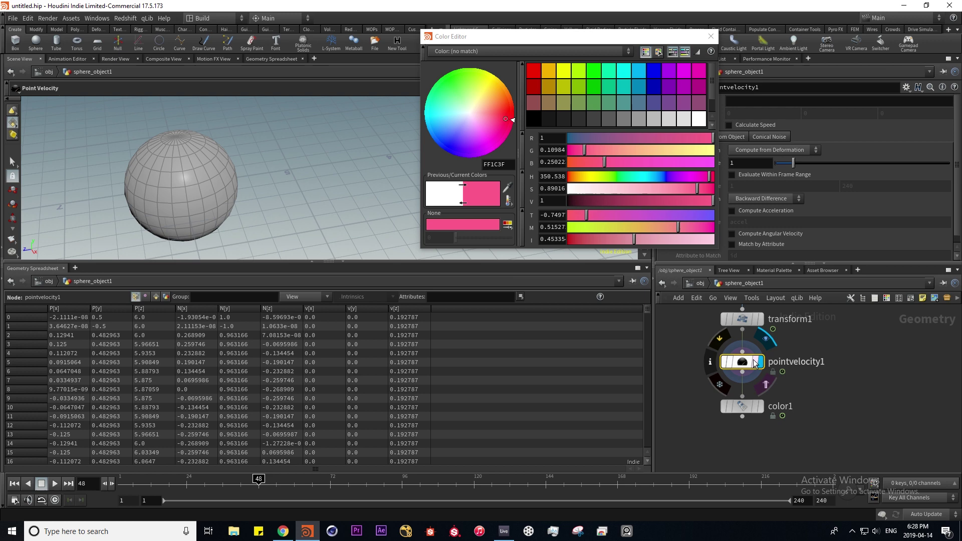
left_click(761, 406)
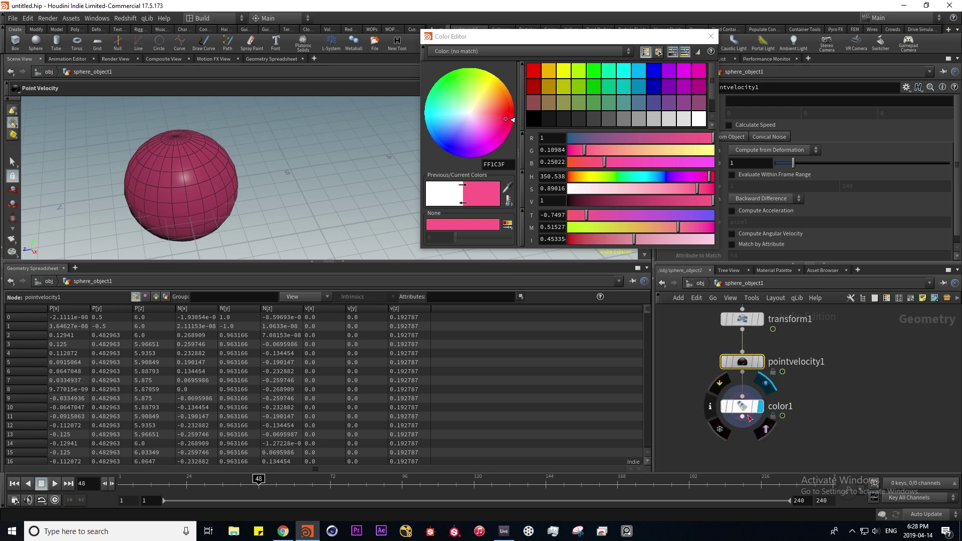
left_click(743, 406)
left_click(711, 36)
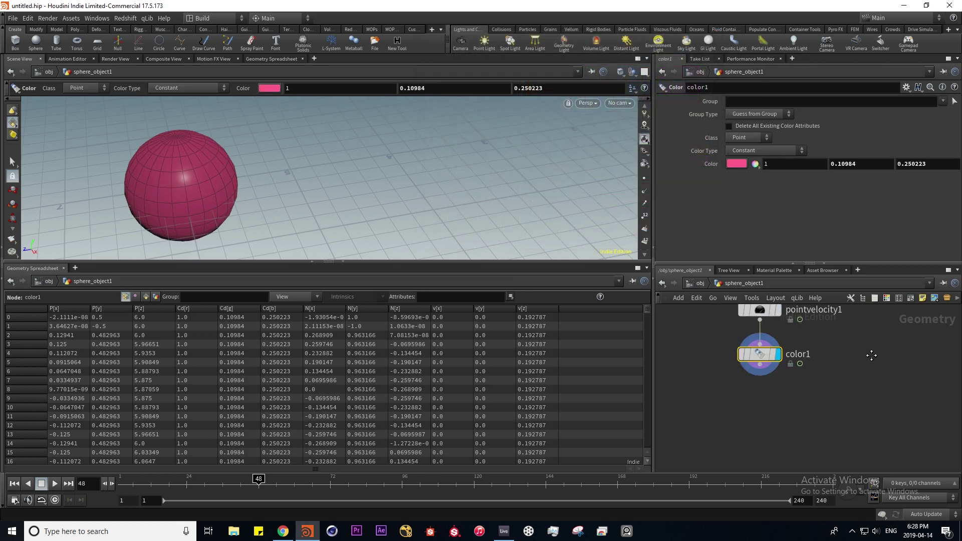
Add a displayed Attribute Randomize node under color1, giving the sphere random point colours
key("Tab")
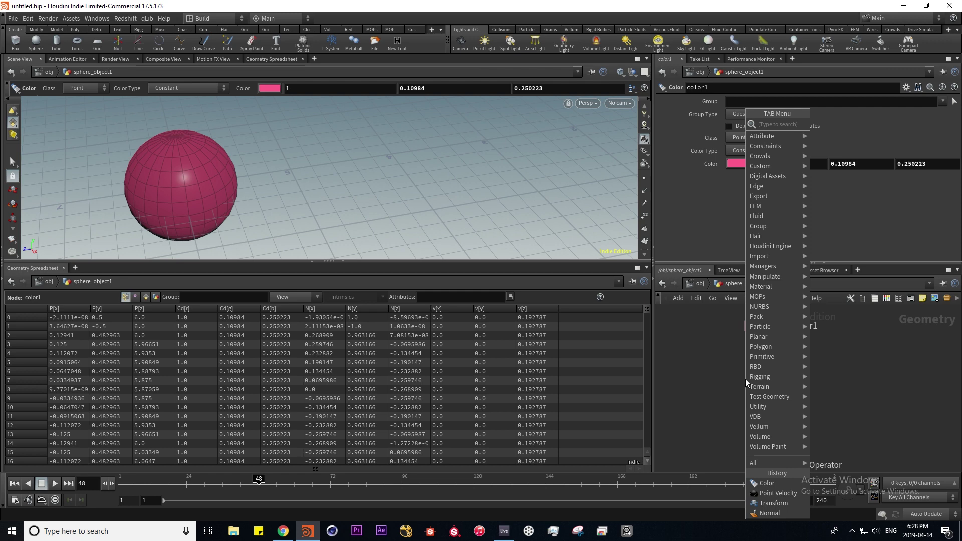
type("atti")
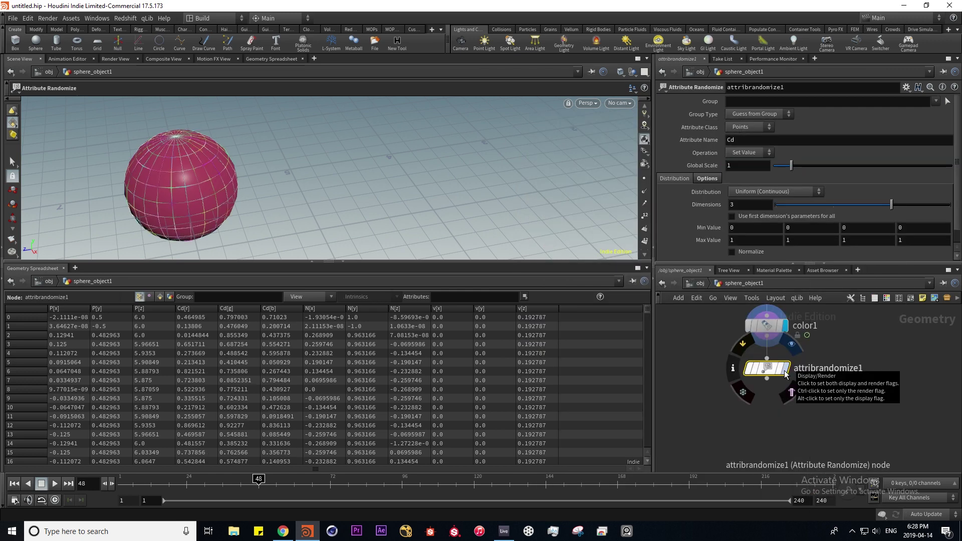
left_click(789, 367)
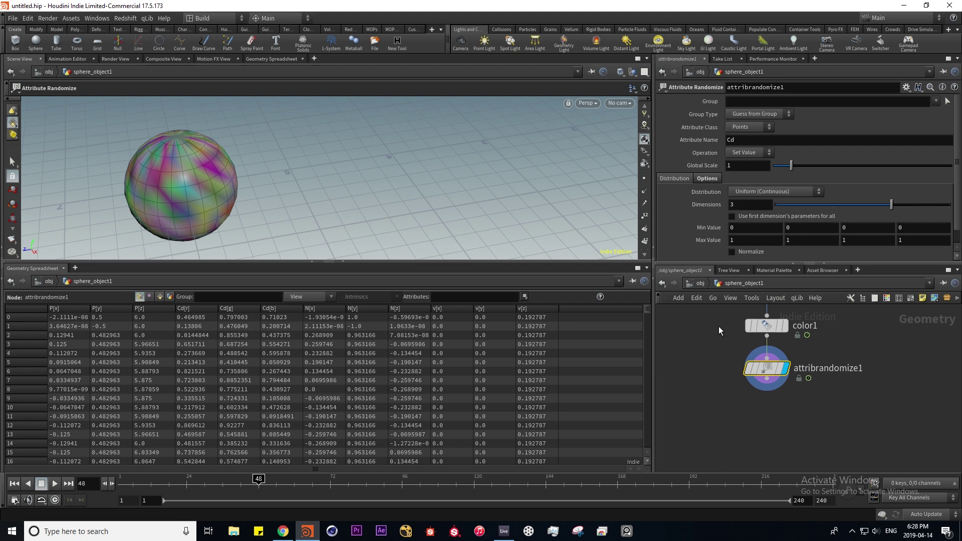
right_click_drag(133, 184, 208, 208, "alt")
left_click_drag(209, 209, 235, 198, "alt")
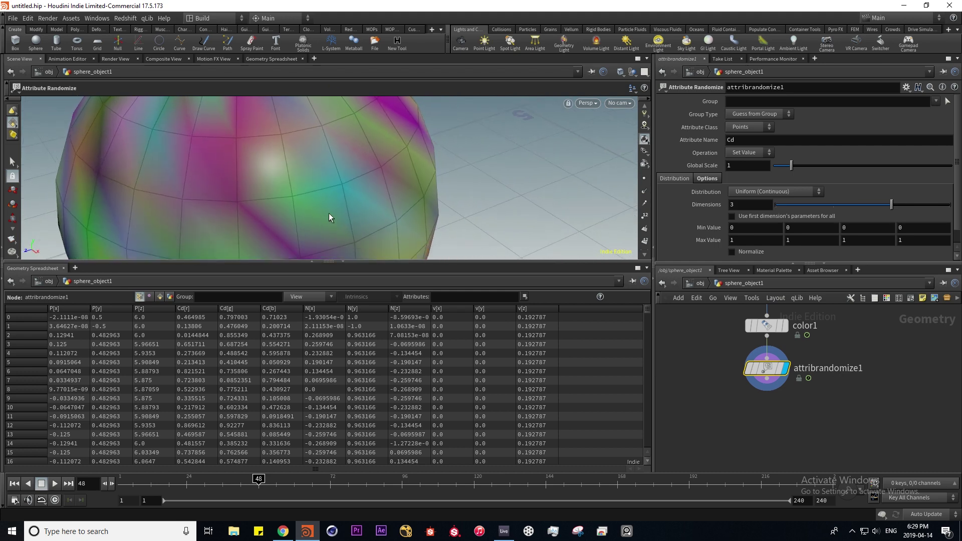
Bypass color1 and enlarge the 3D view of the multicoloured sphere
left_click(771, 328)
middle_click_drag(875, 327, 874, 368)
key("b")
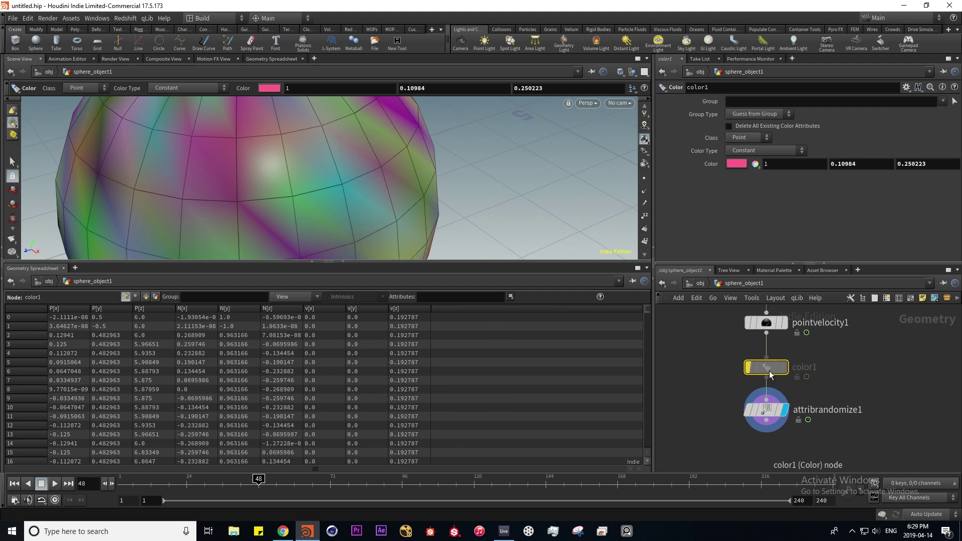
left_click(771, 412)
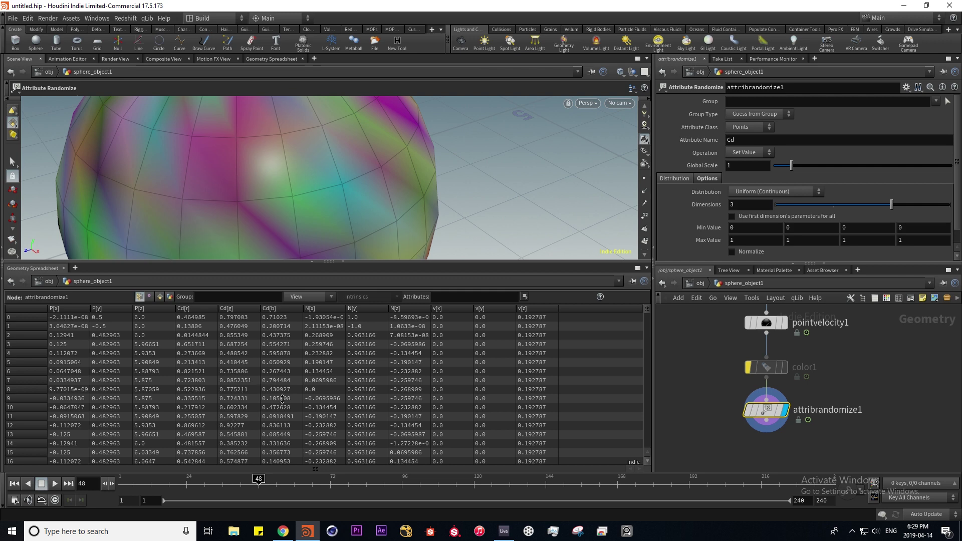
left_click_drag(282, 399, 289, 323)
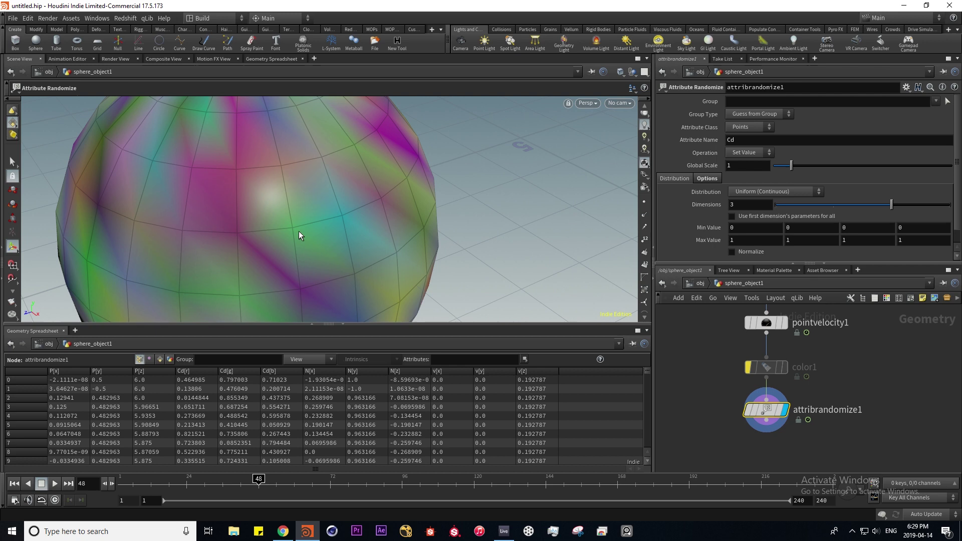
left_click_drag(208, 235, 148, 224, "alt")
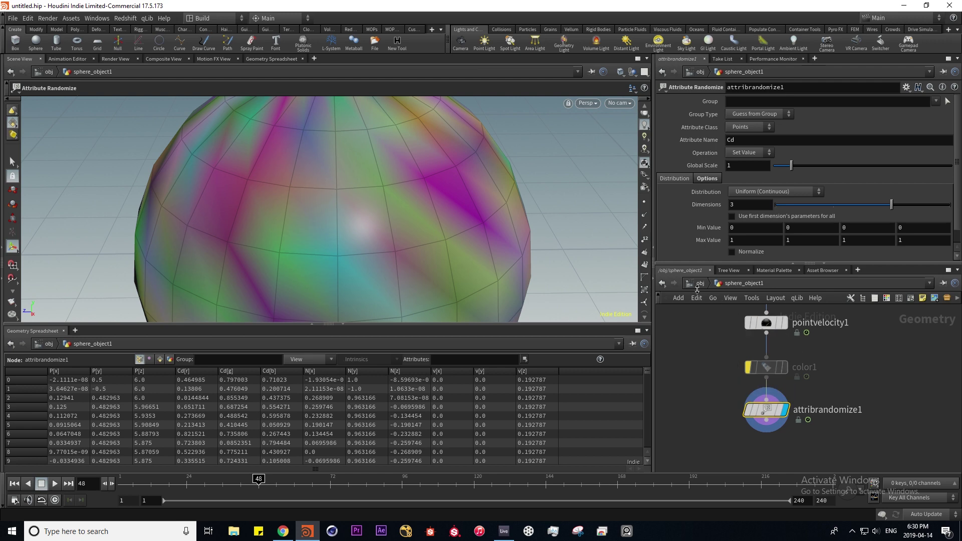
Re-enter sphere_object1, inspect sphere1 and normal1, and move the display flag to sphere1
key("u")
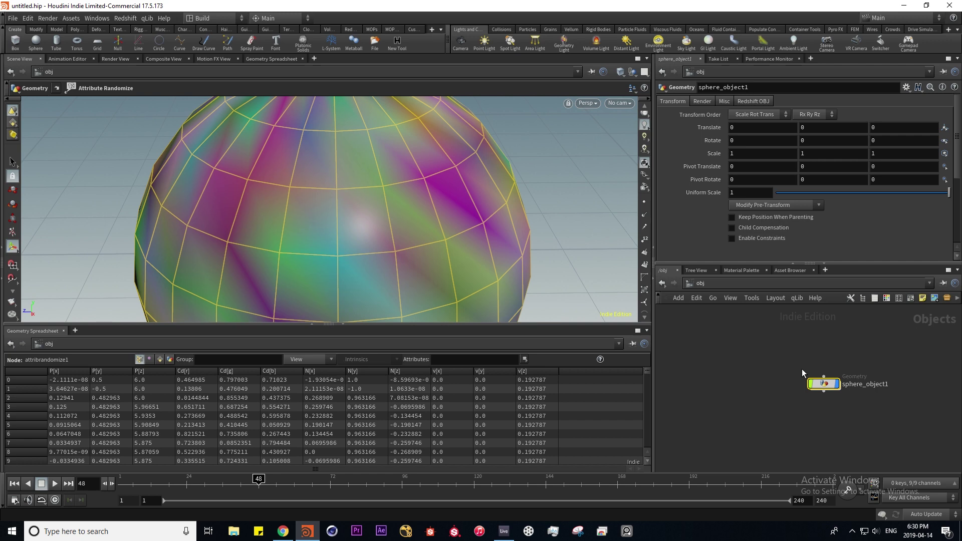
double_click(828, 384)
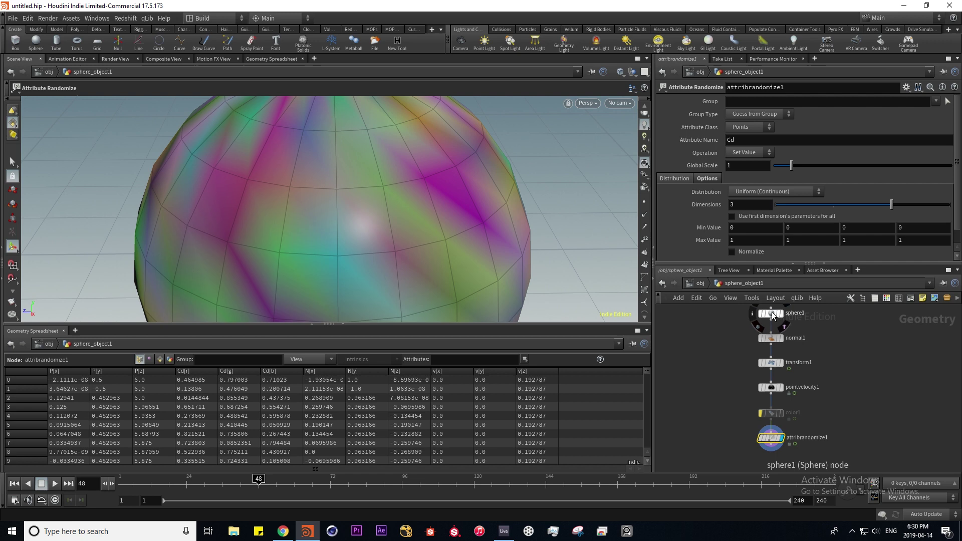
left_click(774, 314)
left_click(771, 337)
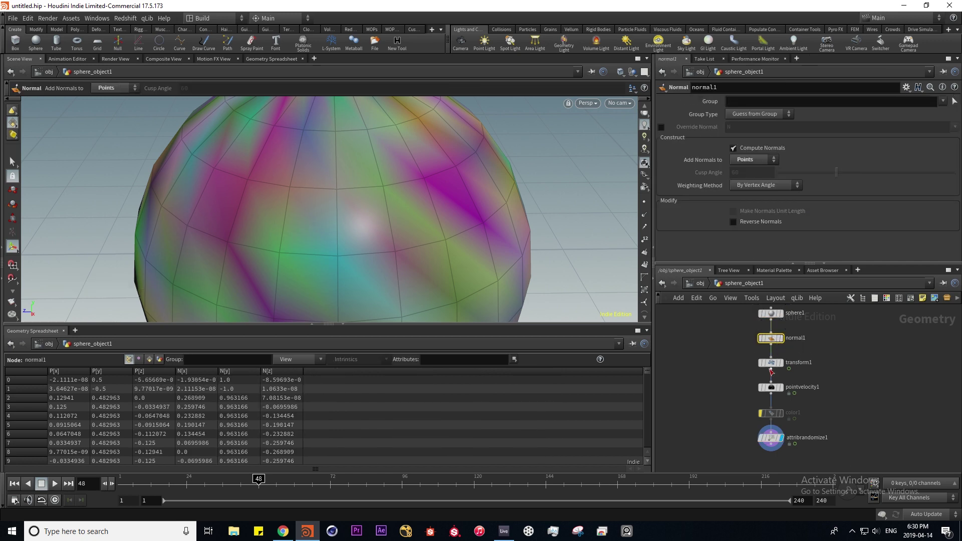
mouse_move(777, 339)
mouse_move(775, 446)
middle_click_drag(822, 349, 836, 395)
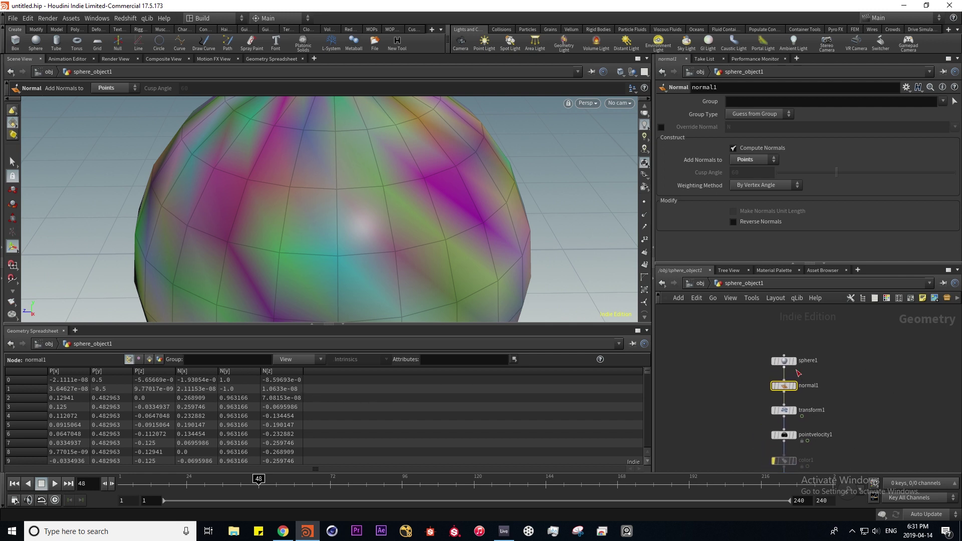
left_click(796, 362)
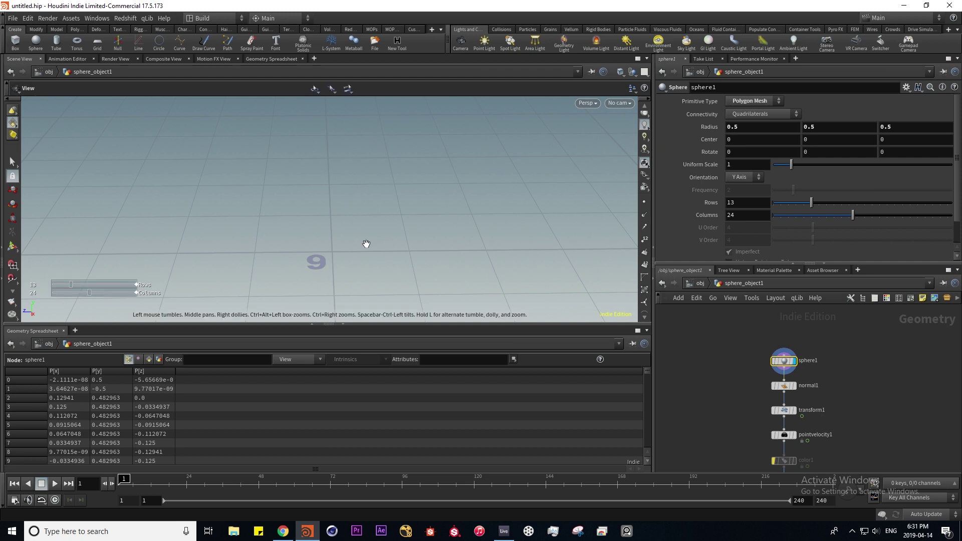
Frame the sphere, turn on point markers and point normals, and orbit close to one vertex
key("space+h")
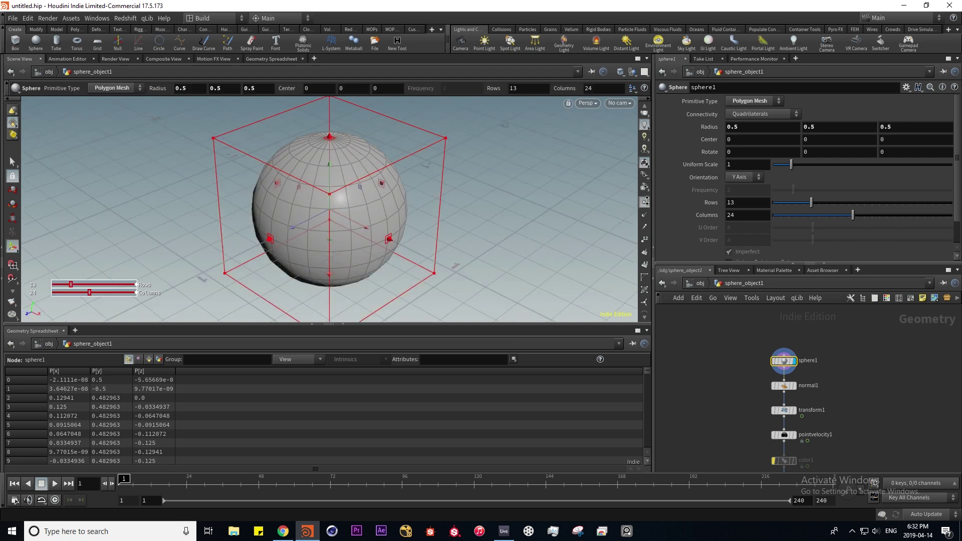
left_click(645, 201)
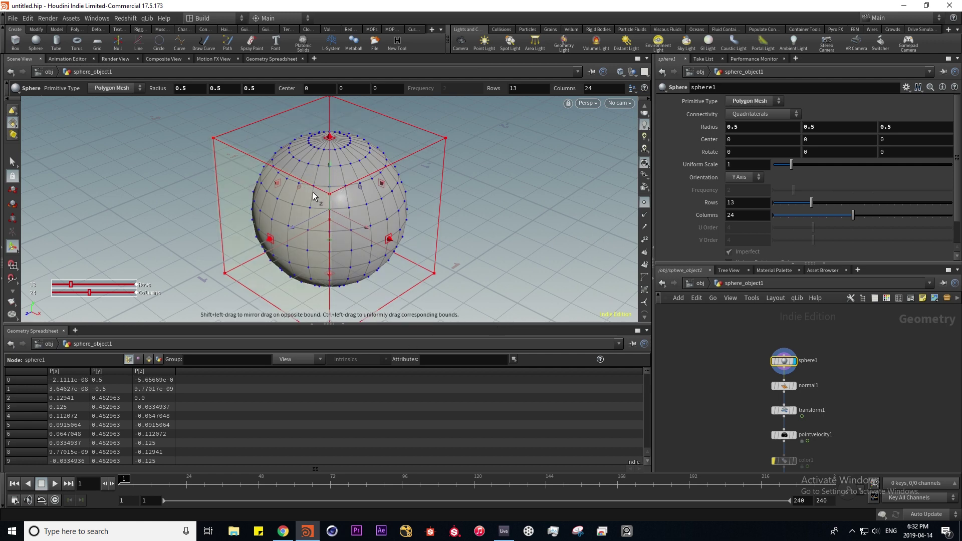
scroll(314, 196, "up", 5)
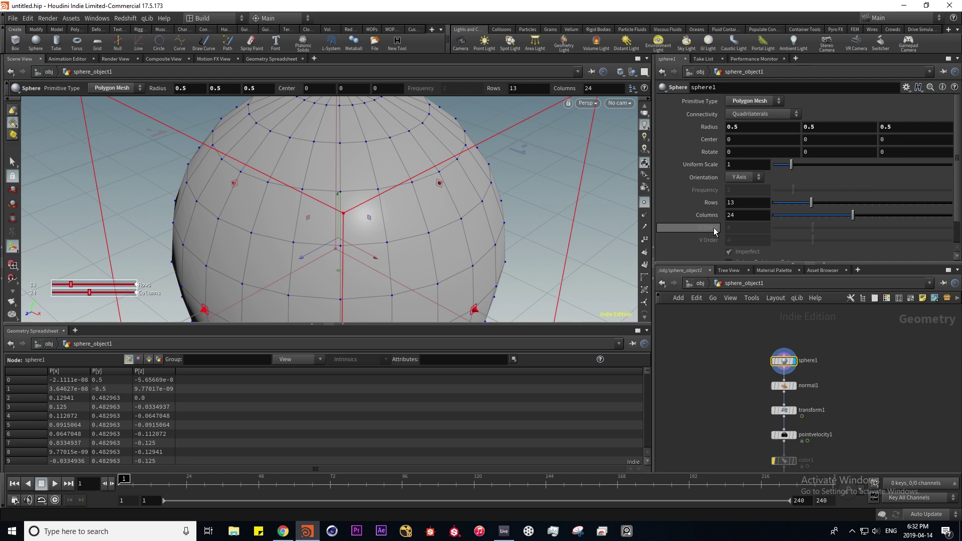
left_click(644, 216)
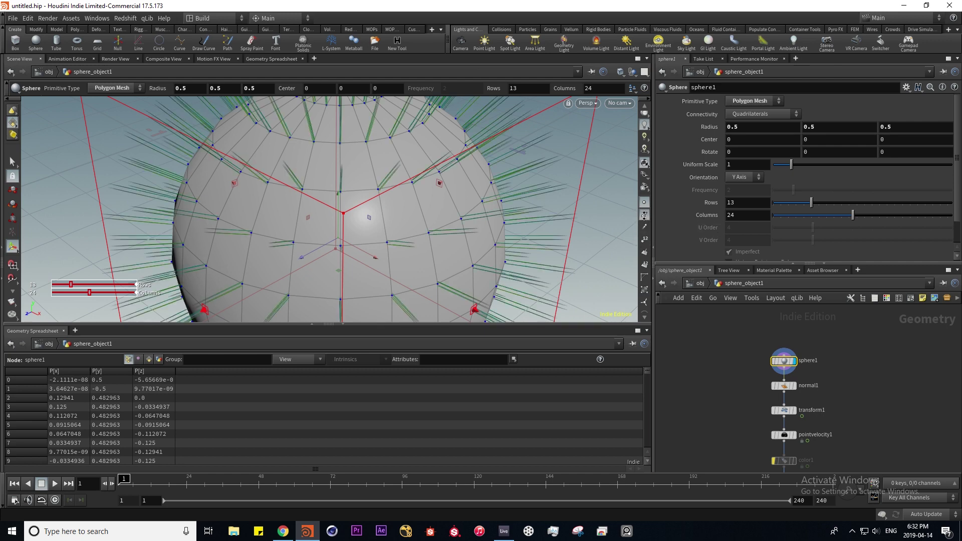
scroll(261, 233, "up", 5)
left_click_drag(316, 226, 365, 221, "alt")
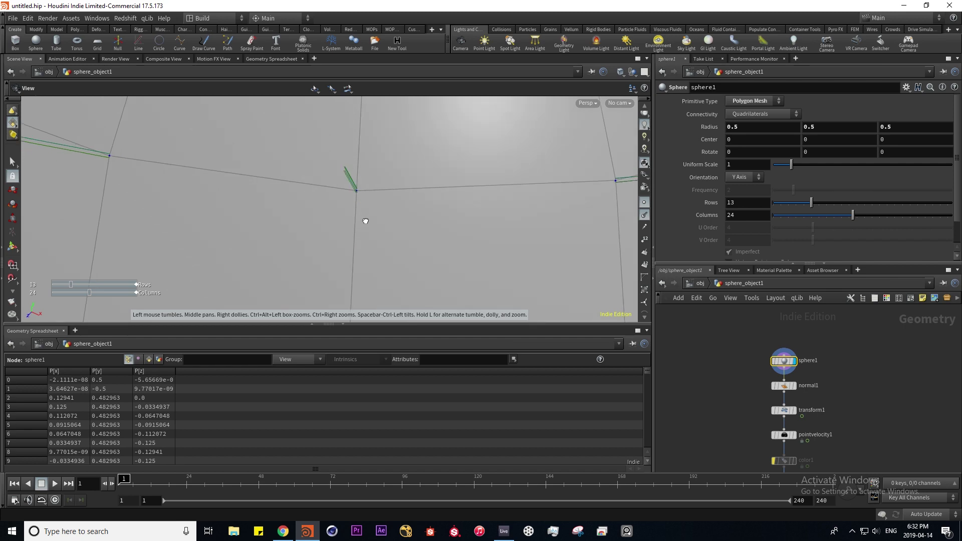
key("Return")
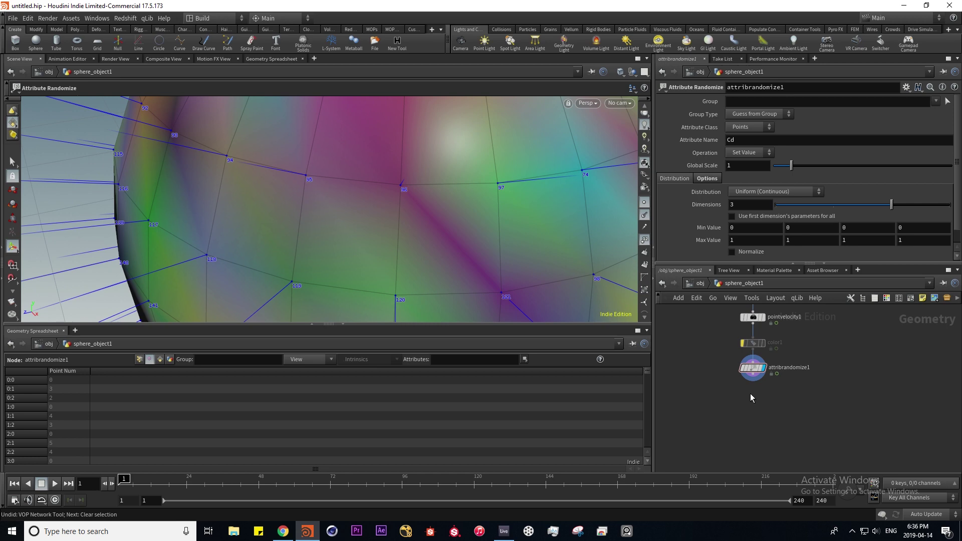
Place an Attribute VOP node (attribvop1) below attribrandomize1, step inside its VEX network, then return
key("Tab")
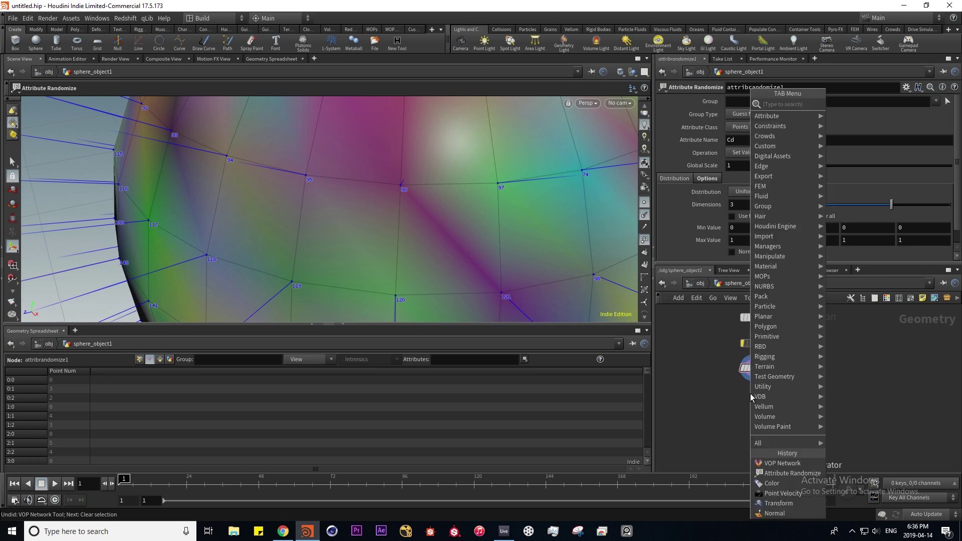
type("atr")
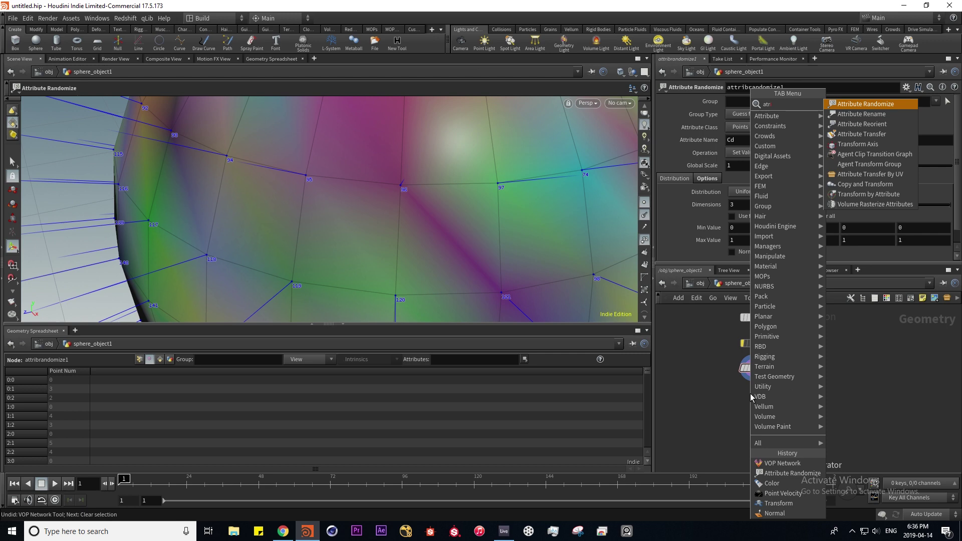
type("vo")
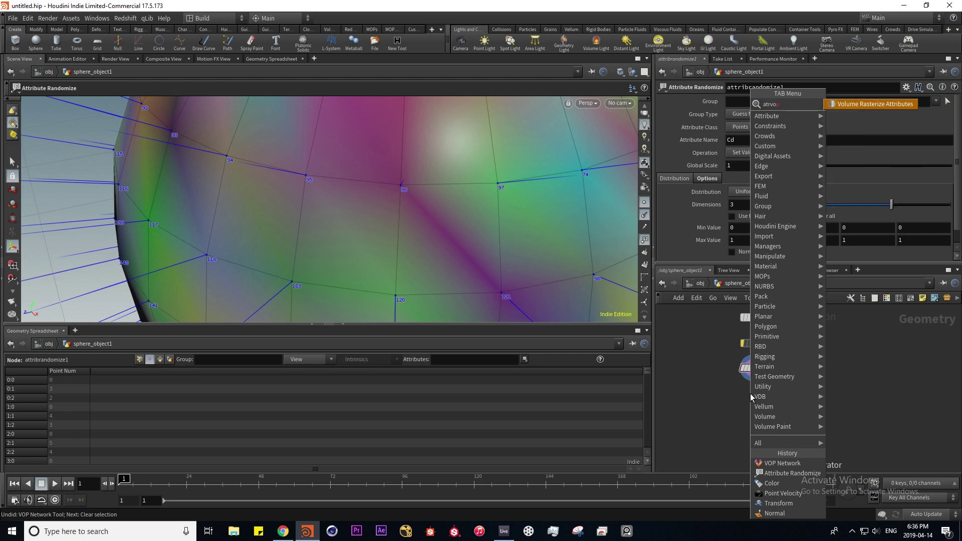
key("BackSpace")
key("BackSpace")
key("BackSpace")
type("trvo")
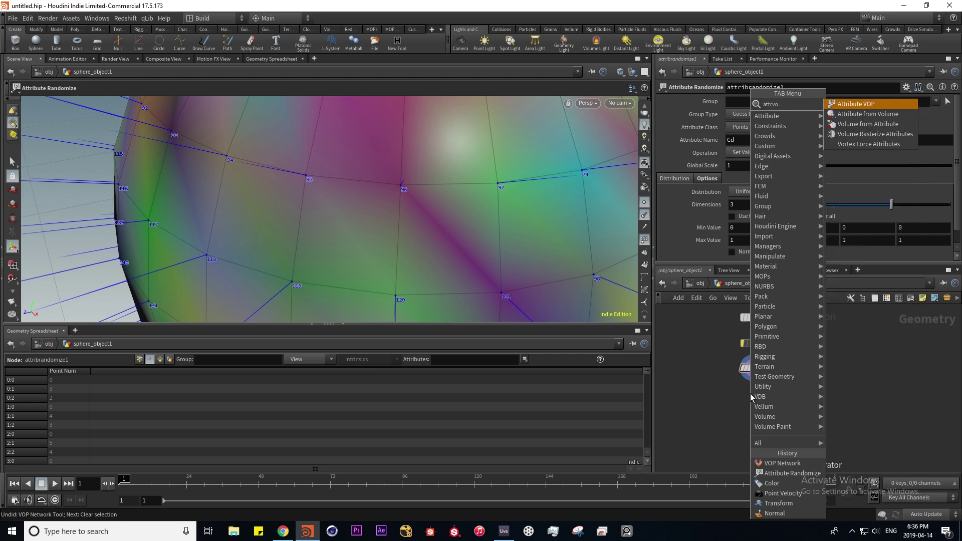
key("Return")
left_click(750, 393)
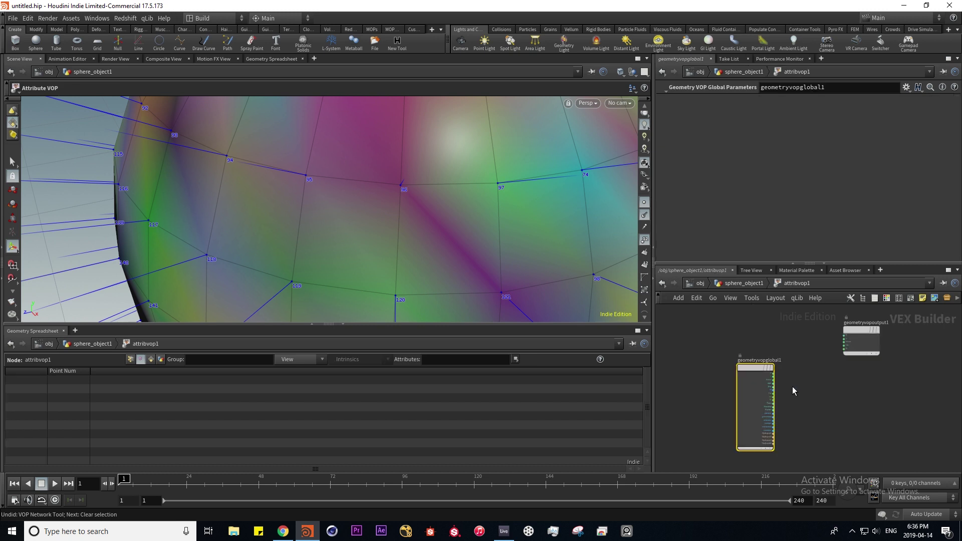
double_click(775, 395)
scroll(785, 385, "down", 4)
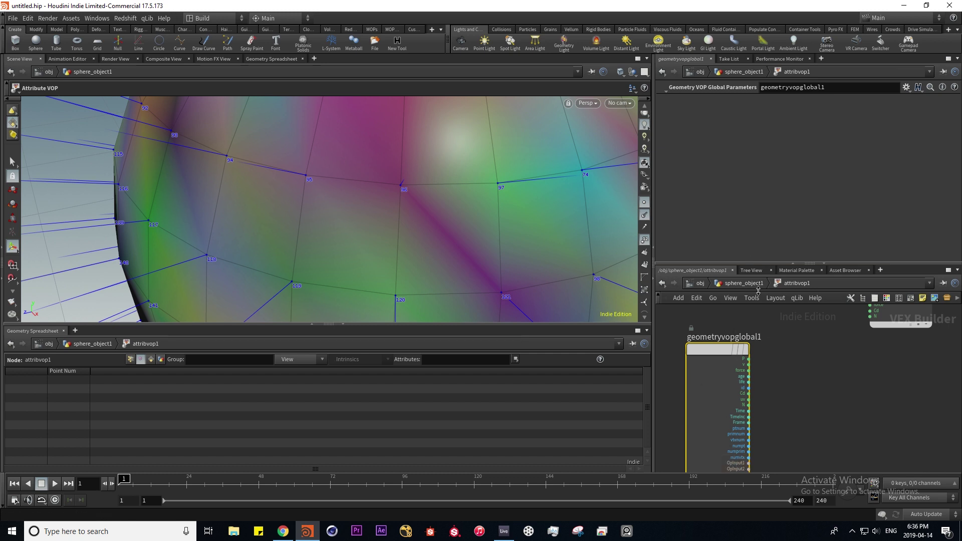
left_click(744, 283)
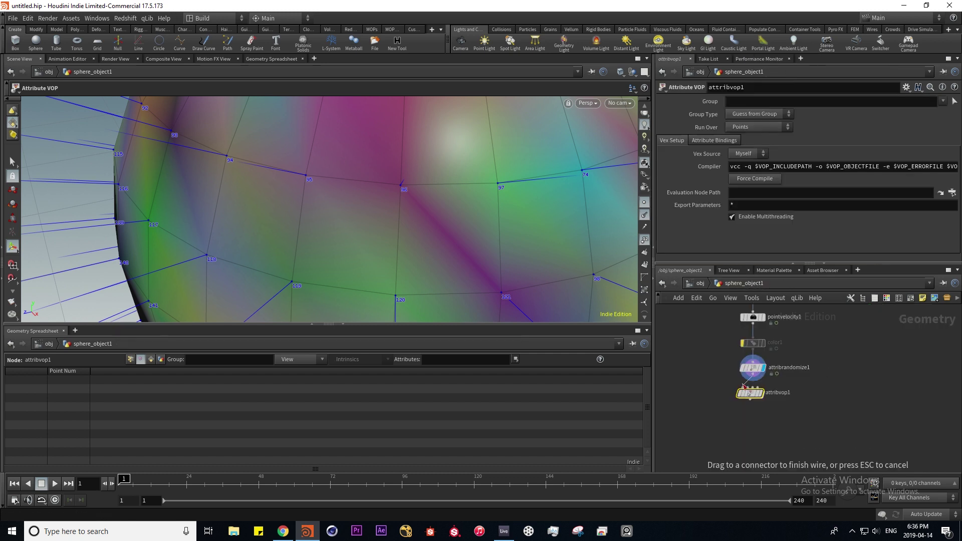
Inside attribvop1, move geometryvopglobal1 to expose all outputs; switch the spreadsheet to Points, then Primitives
double_click(752, 395)
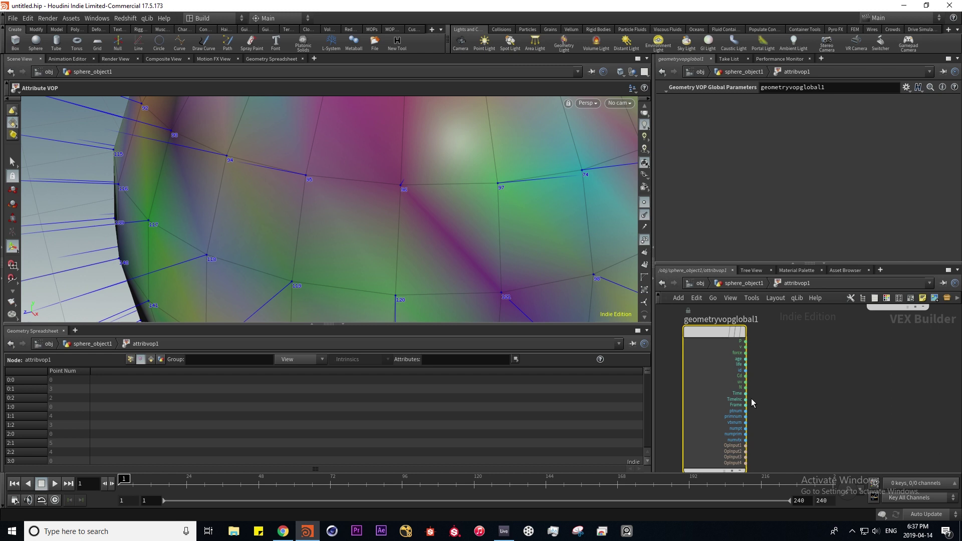
middle_click_drag(808, 338, 804, 379)
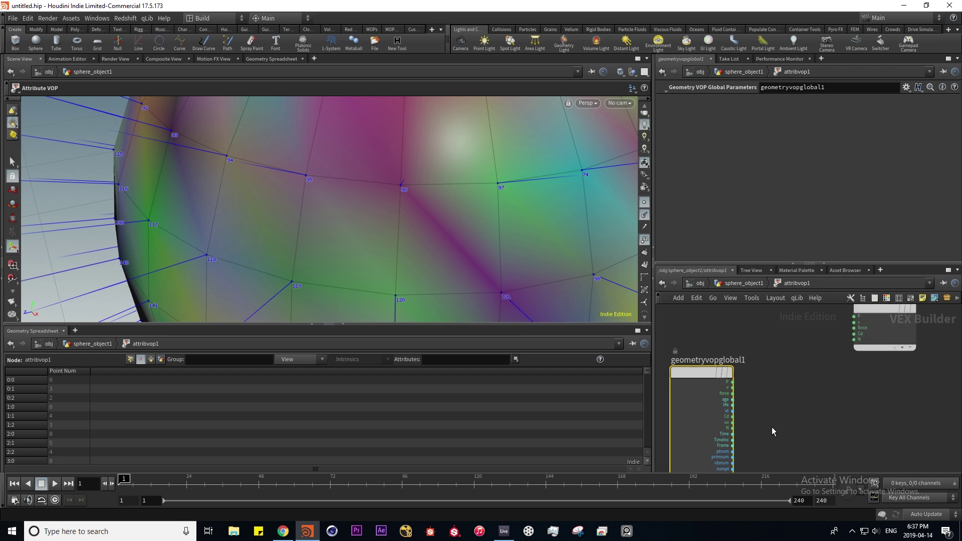
middle_click_drag(779, 434, 803, 427)
left_click_drag(722, 370, 689, 334)
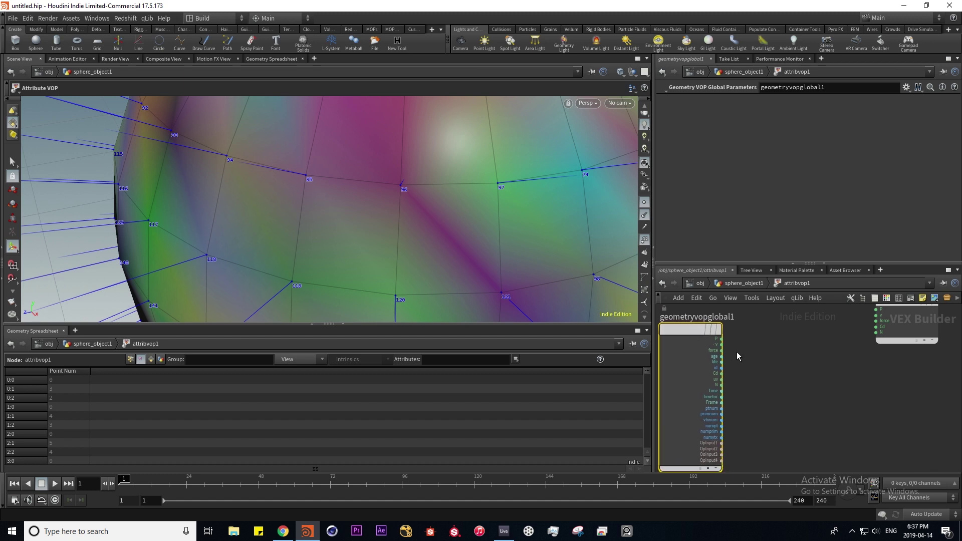
scroll(738, 357, "up", 4)
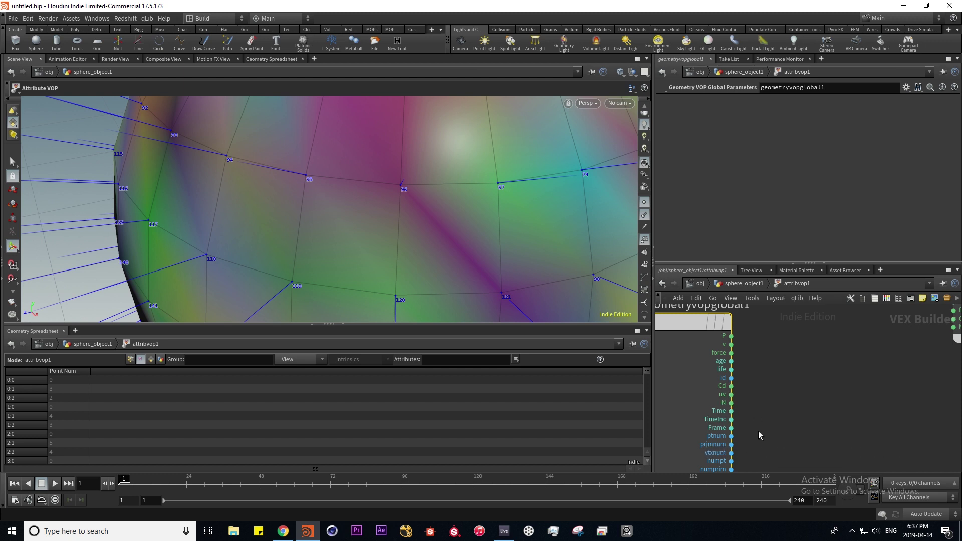
middle_click_drag(772, 435, 774, 361)
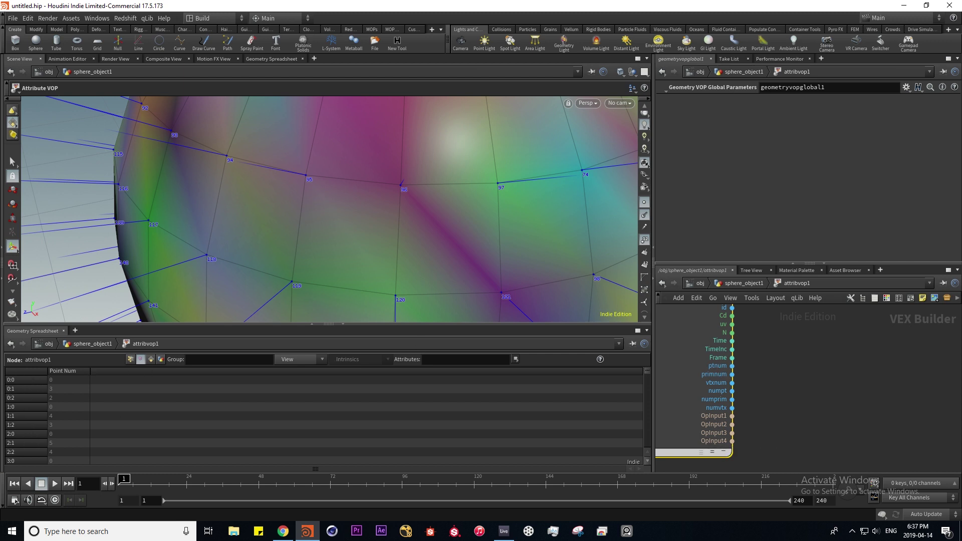
left_click(131, 360)
left_click(151, 359)
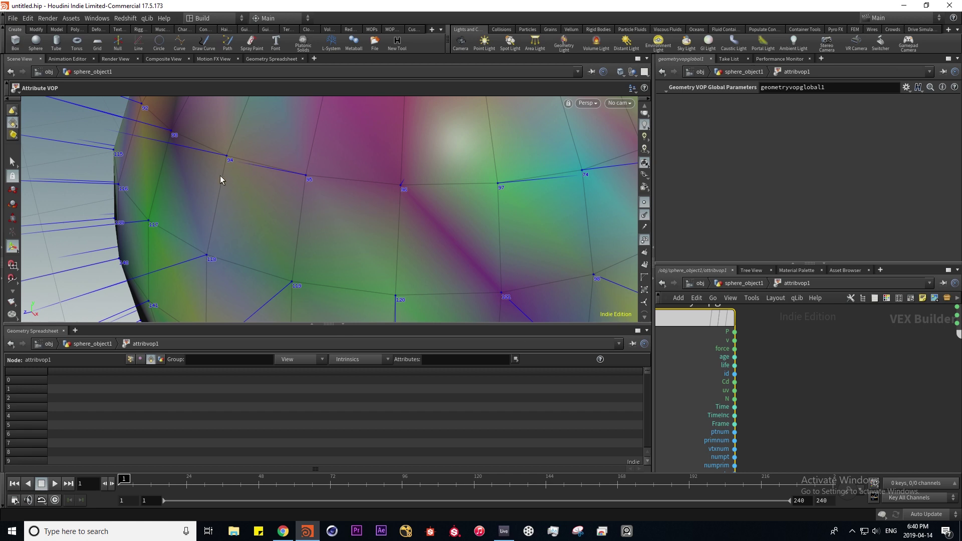
Orbit the sphere, scrub between frames 1 and 2, view the OpInput1 port, and return to sphere_object1
key("space")
left_click_drag(221, 176, 189, 131)
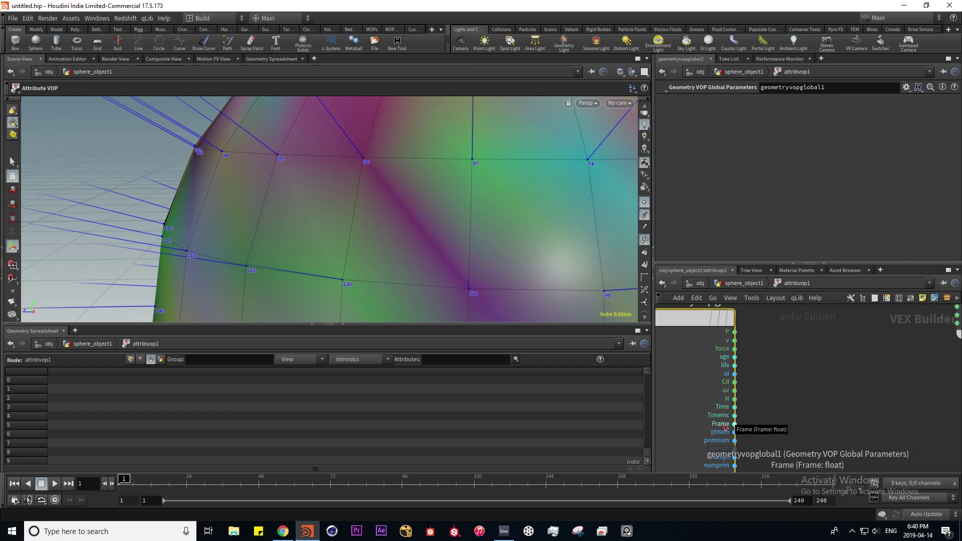
left_click(125, 480)
left_click_drag(127, 480, 124, 481)
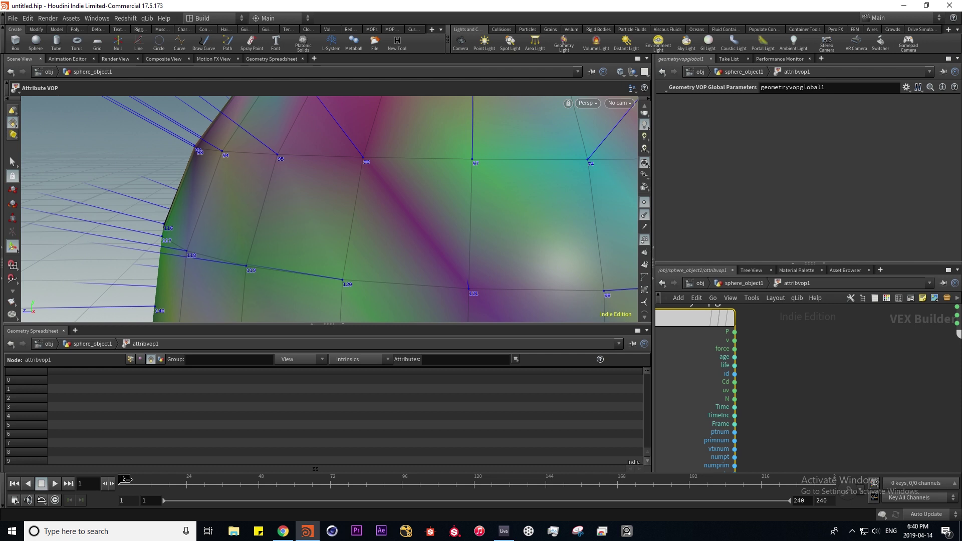
left_click(128, 480)
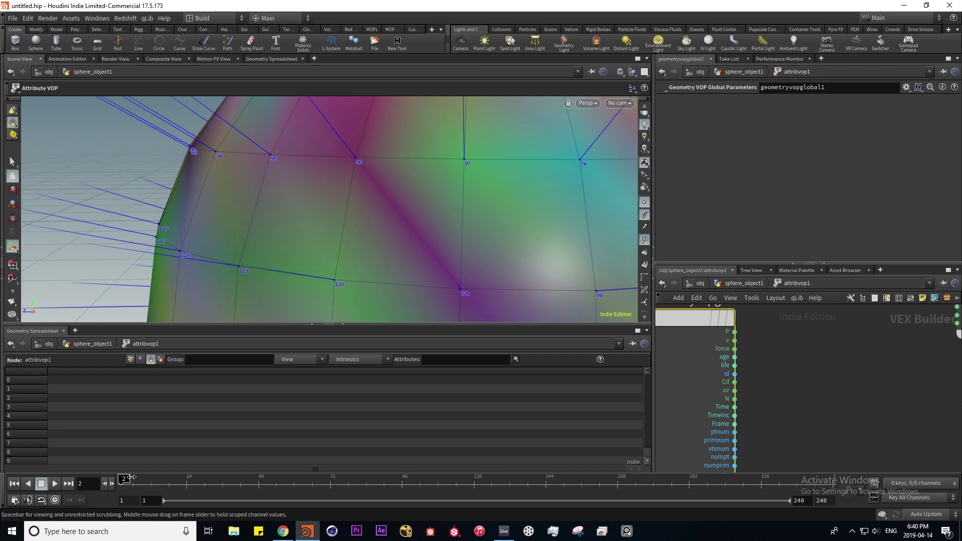
left_click_drag(128, 479, 124, 480)
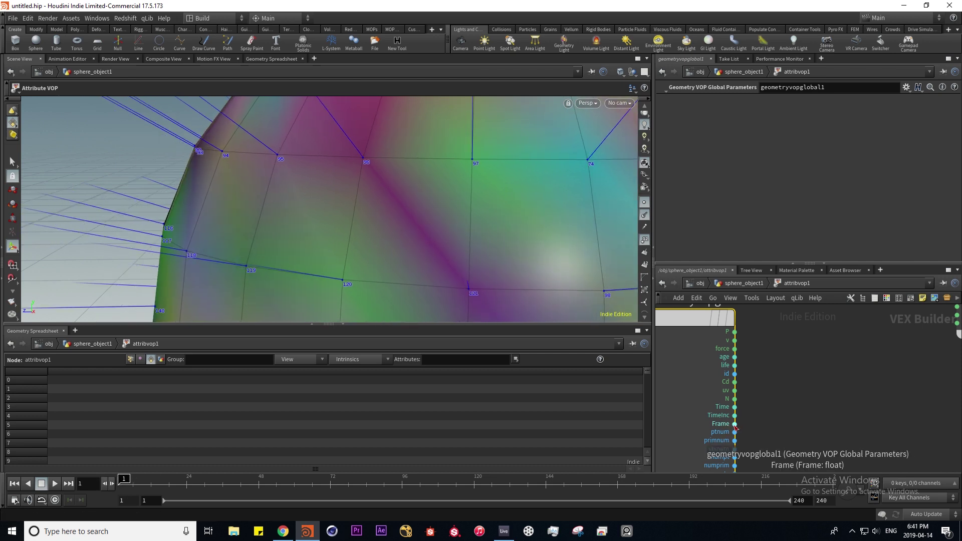
middle_click_drag(773, 382, 774, 367)
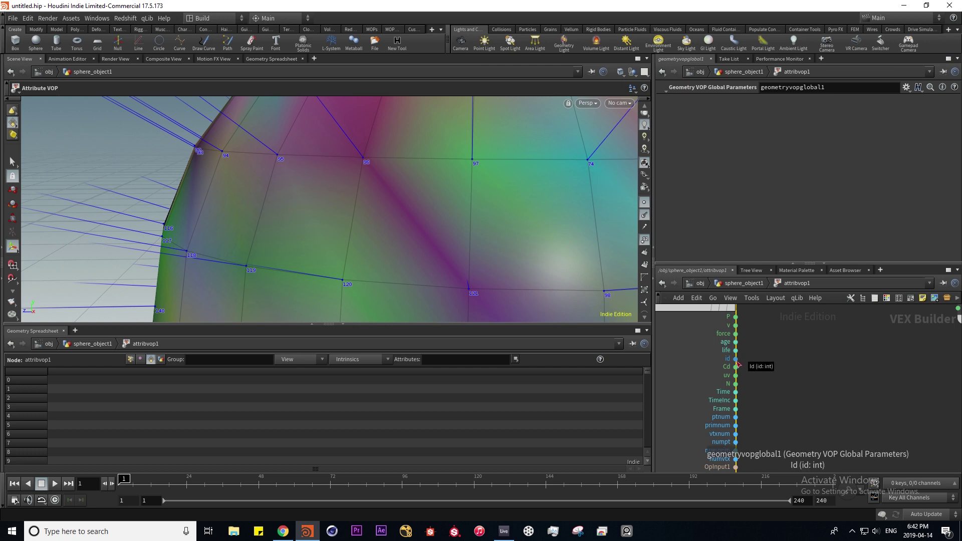
key("u")
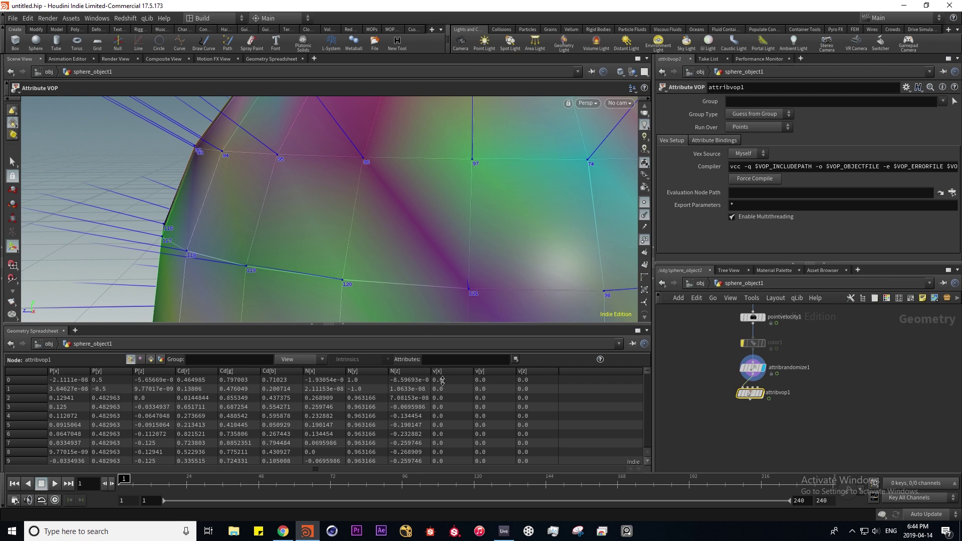
Add an Attribute Create node after attribrandomize1 creating a Float point attribute named pscale
left_click(753, 396)
key("Tab")
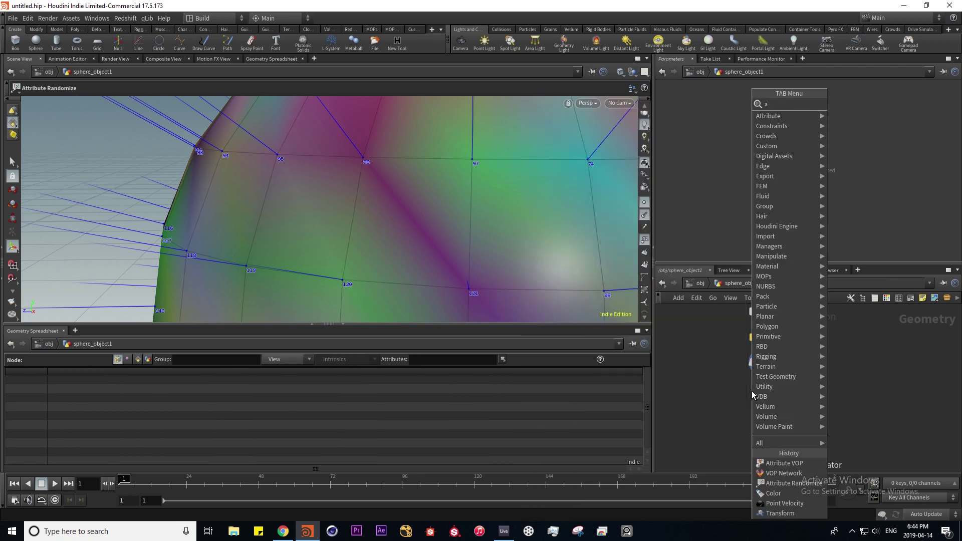
type("attri")
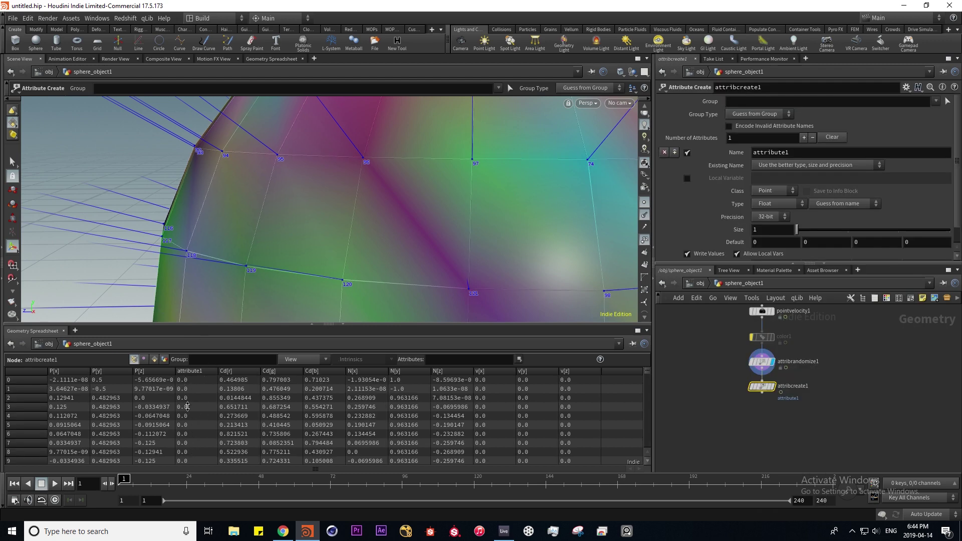
left_click(804, 204)
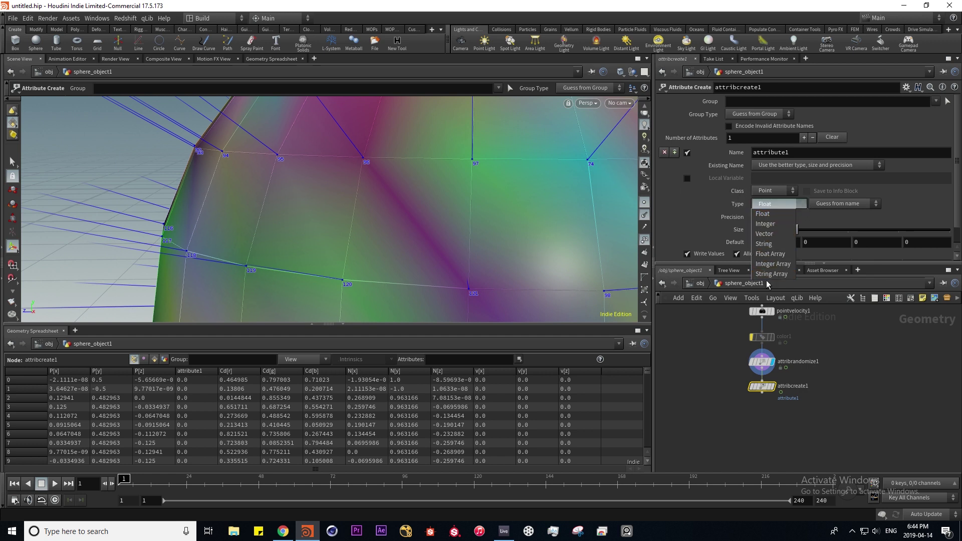
left_click(776, 215)
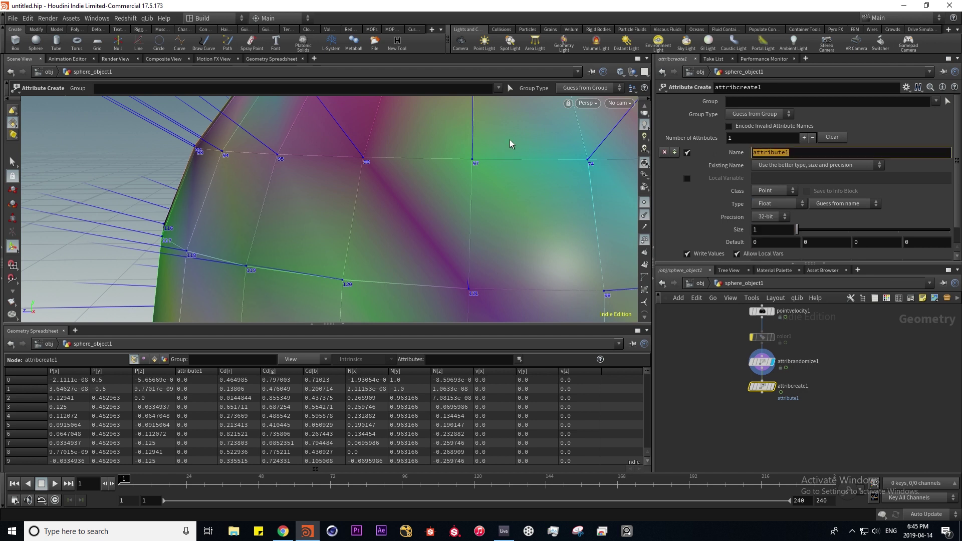
type("pscale")
key("Return")
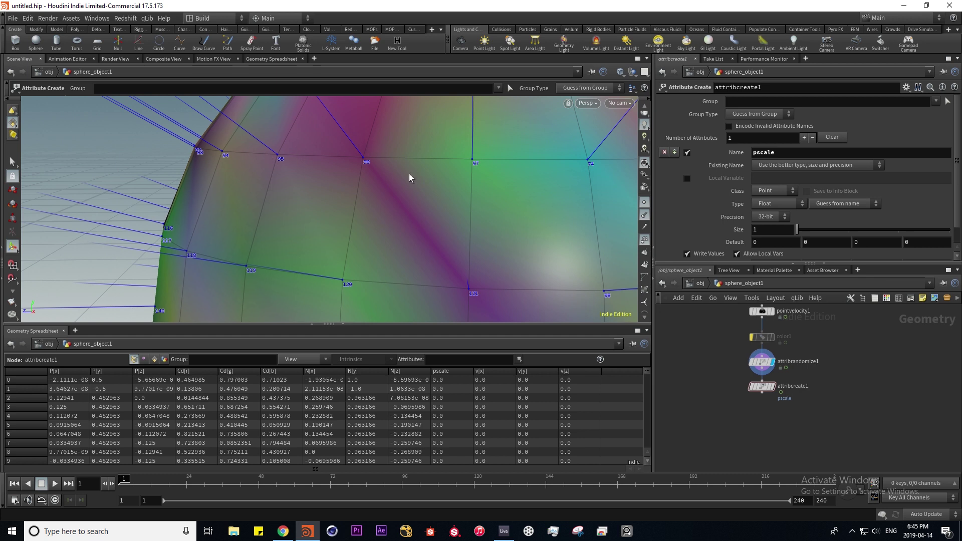
scroll(454, 404, "down", 1)
scroll(457, 401, "up", 1)
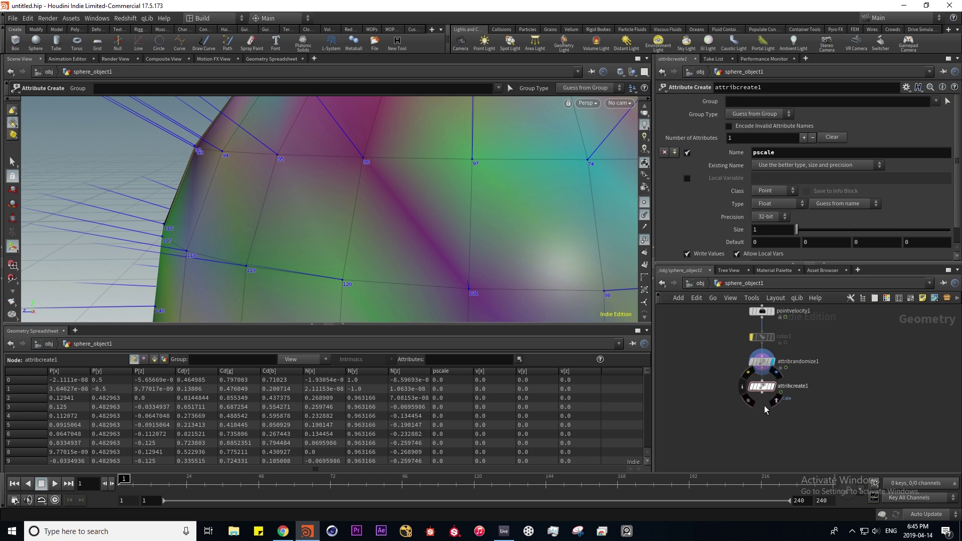
Add attribrandomize2 after attribcreate1 randomizing pscale as one value, then sort the spreadsheet by pscale
key("Tab")
type("attran")
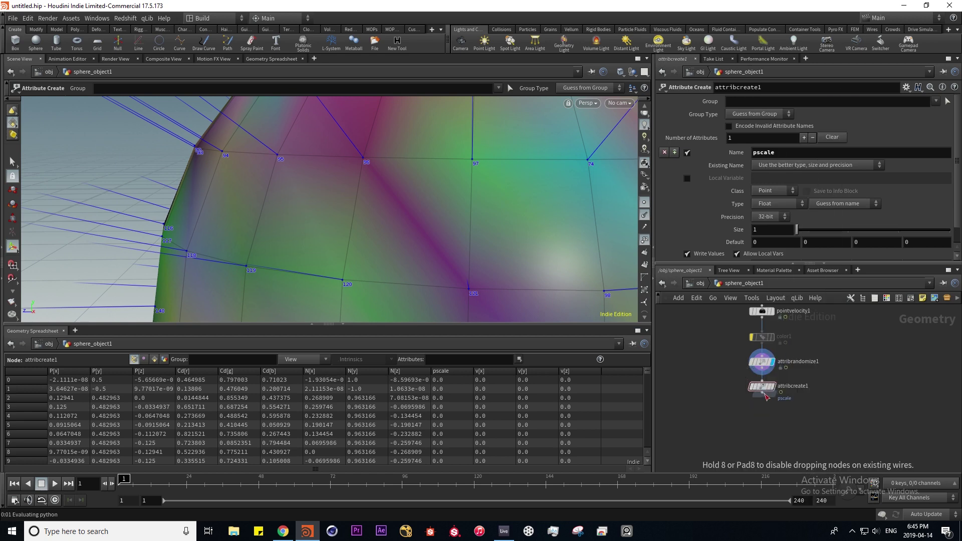
left_click(765, 411)
left_click(776, 414)
left_click(781, 204)
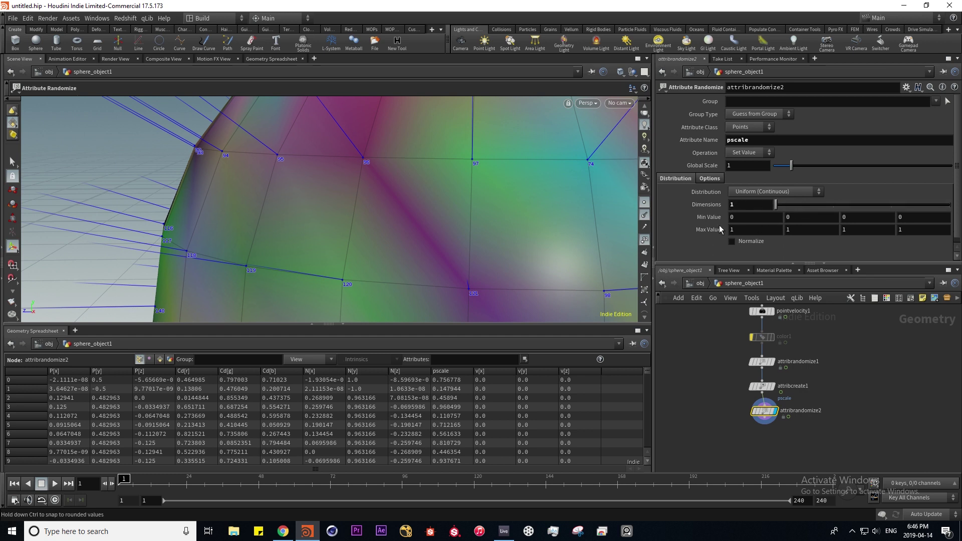
mouse_move(647, 377)
left_mouse_down()
mouse_move(645, 447)
mouse_move(647, 373)
left_mouse_up()
left_click(446, 371)
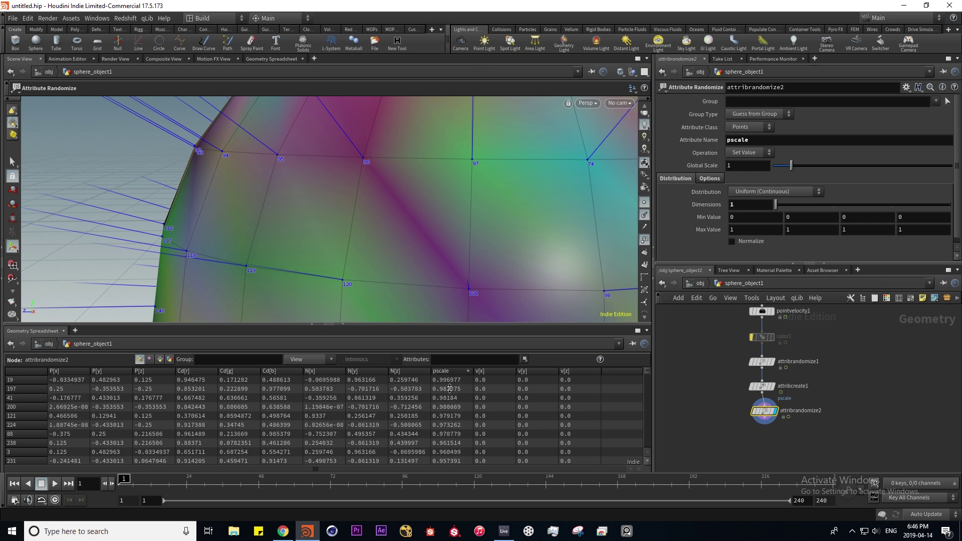
left_click(451, 372)
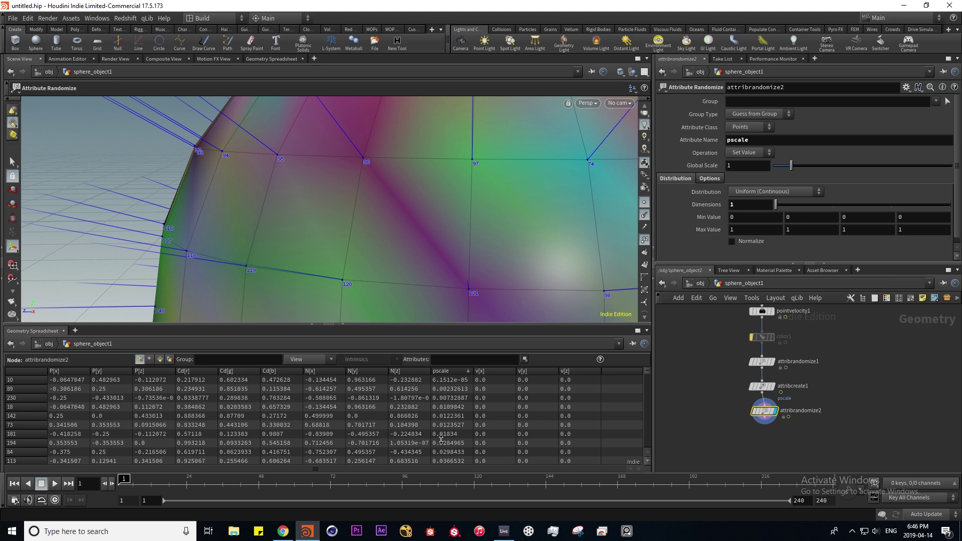
Add a Copy to Points node below attribrandomize2
middle_click_drag(749, 442, 760, 415)
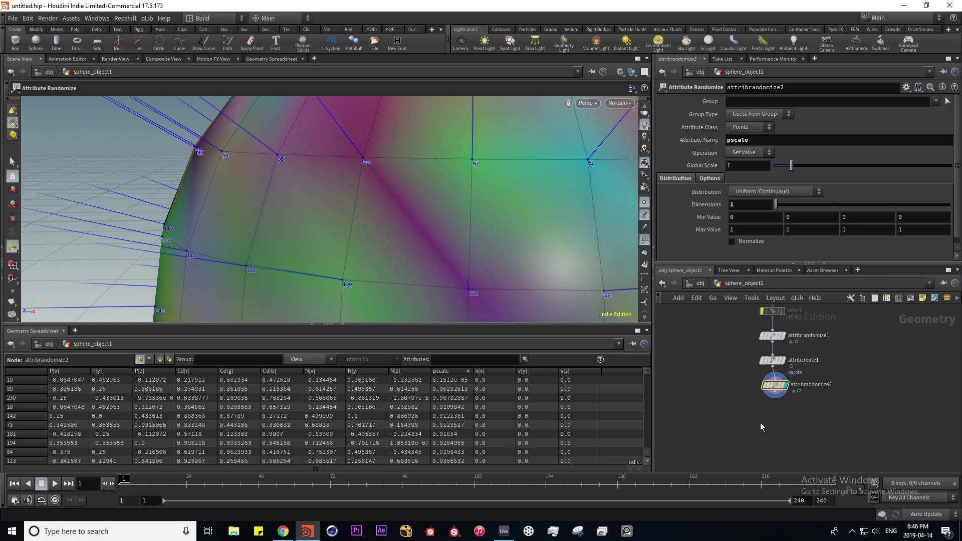
key("Tab")
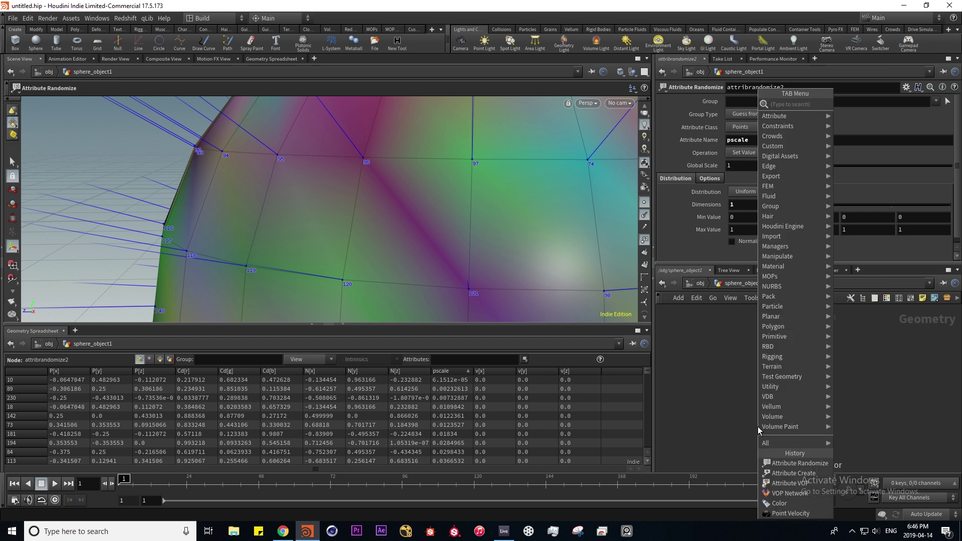
type("copyto")
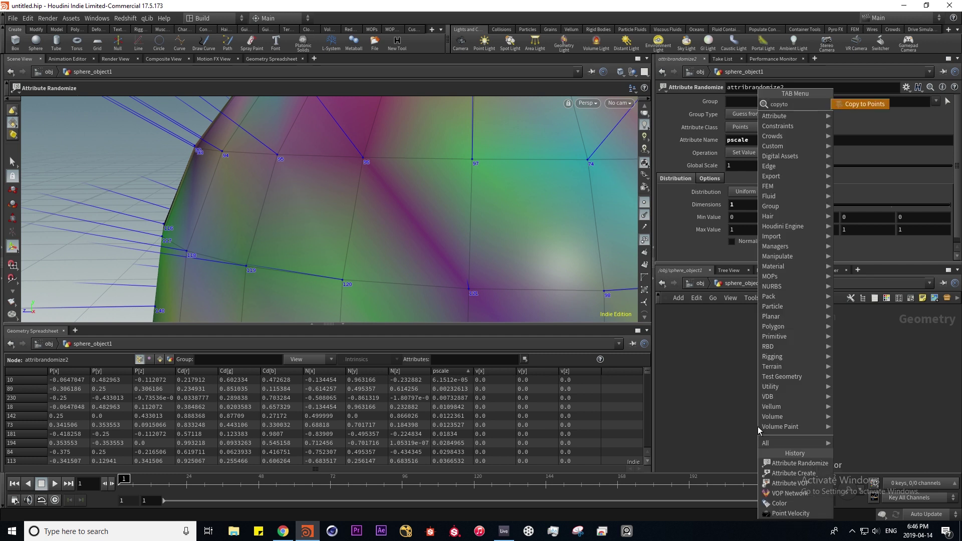
key("Return")
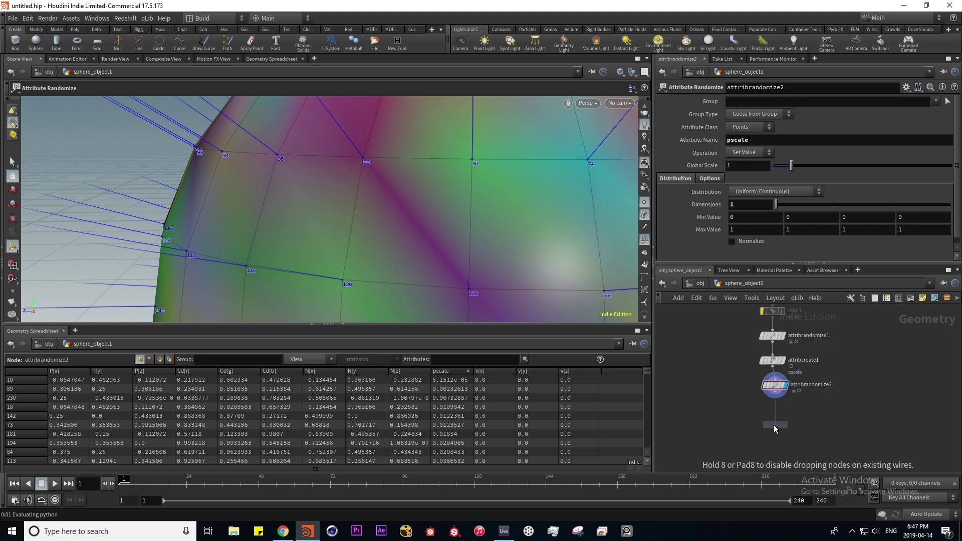
left_click(774, 425)
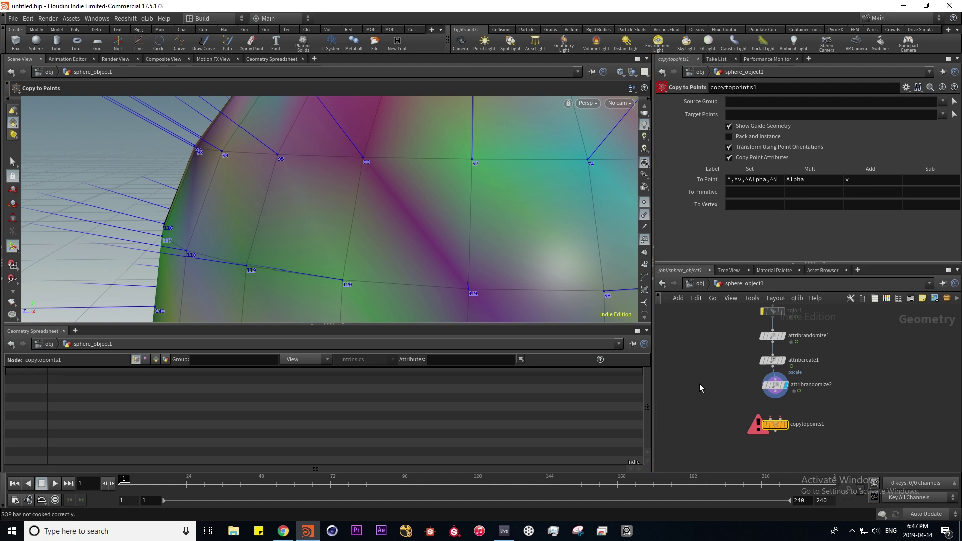
Add a polygon Sphere scaled down to 0.25 and wire it into Copy to Points' first input
key("Tab")
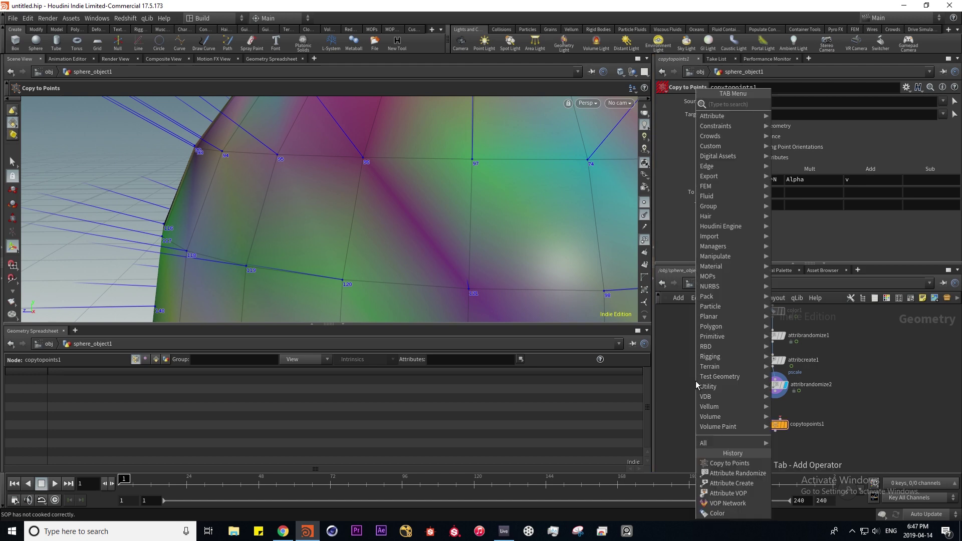
type("sphe")
key("Return")
left_click(696, 381)
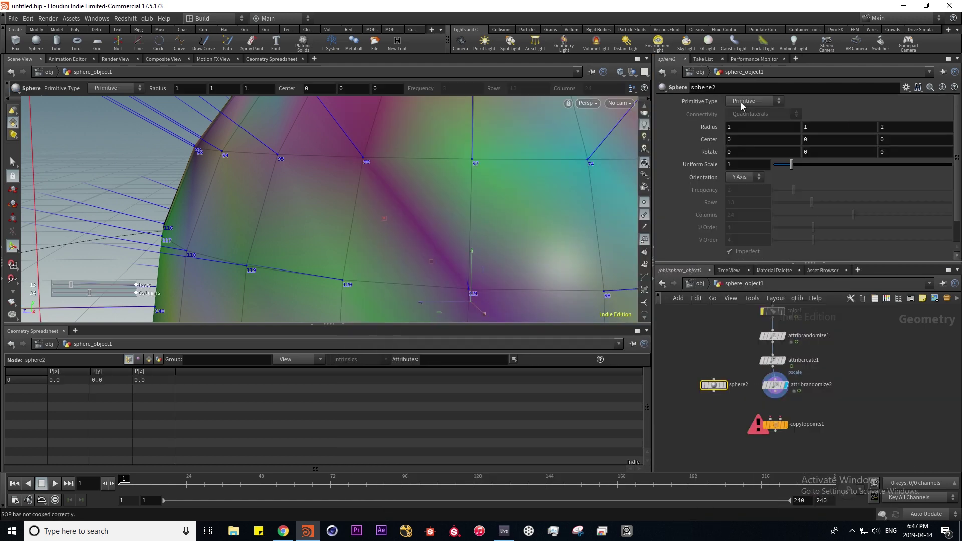
left_click(776, 102)
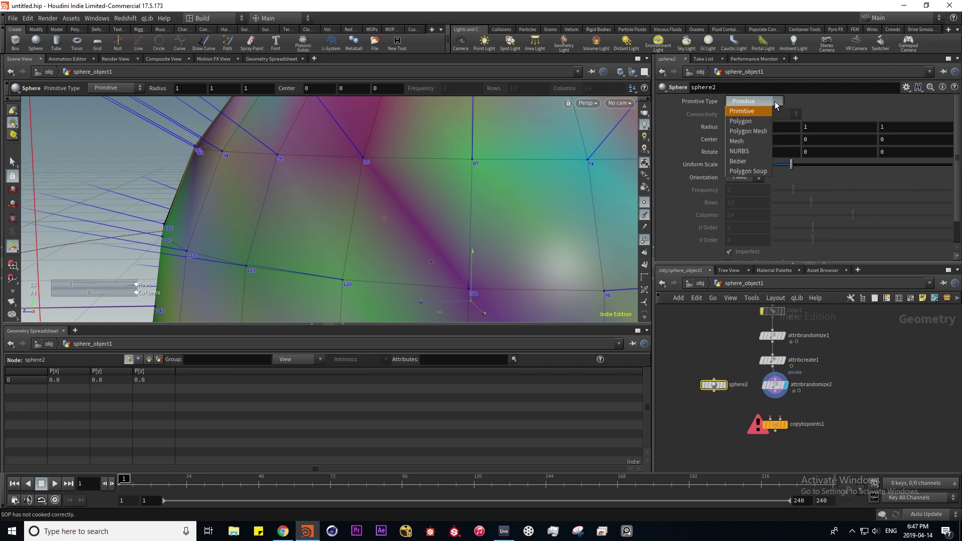
left_click(742, 121)
left_click_drag(714, 391, 767, 418)
left_click_drag(788, 167, 777, 167)
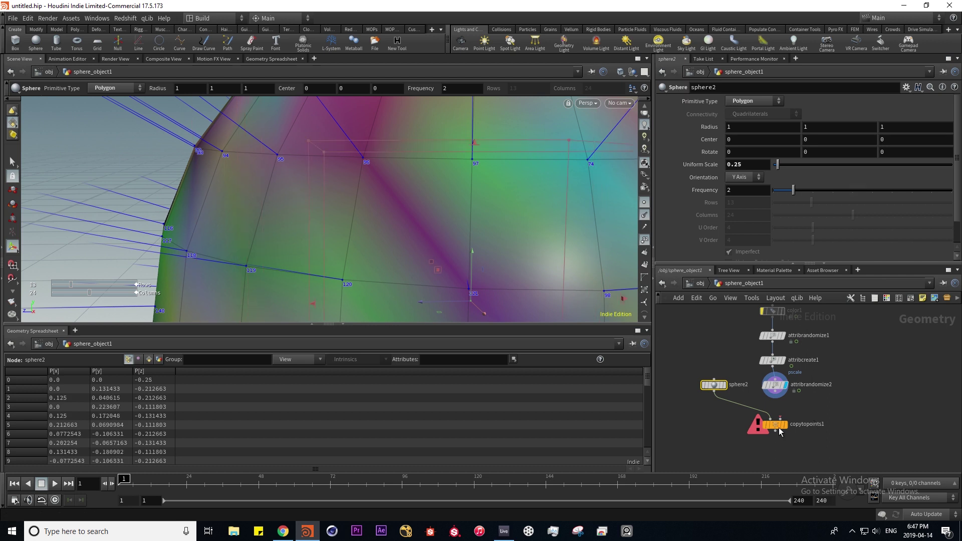
Wire attribrandomize2 into the copy node, display it, and hide point normals, markers and numbers
left_click(776, 393)
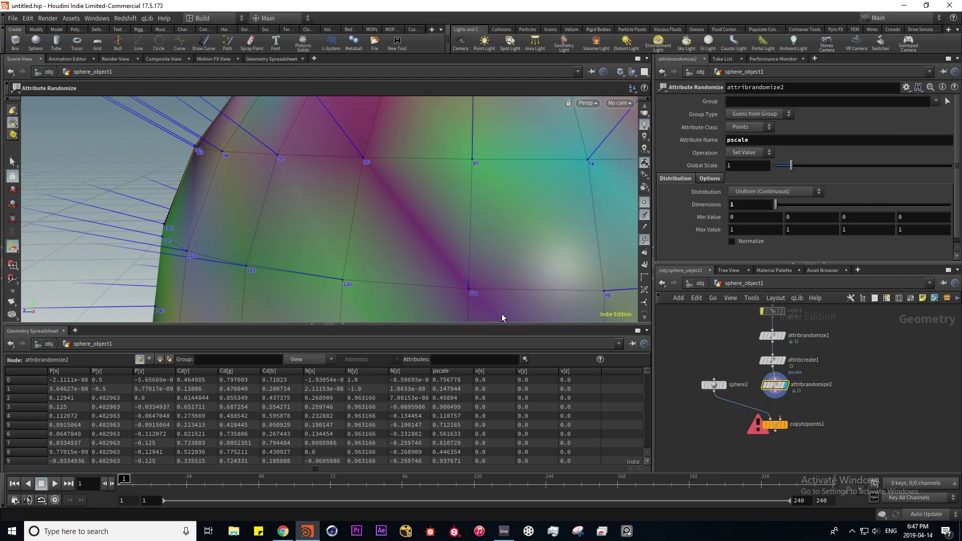
left_click_drag(778, 395, 780, 419)
left_click(788, 428)
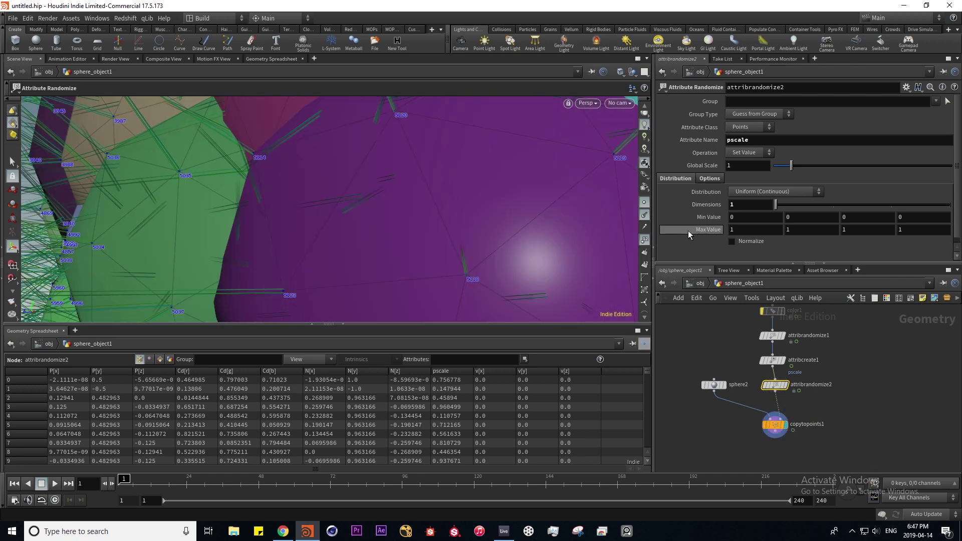
left_click(645, 202)
left_click(645, 215)
left_click(645, 240)
Shrink the copied sphere's uniform scale to 0.05
right_click_drag(306, 196, 445, 228, "alt")
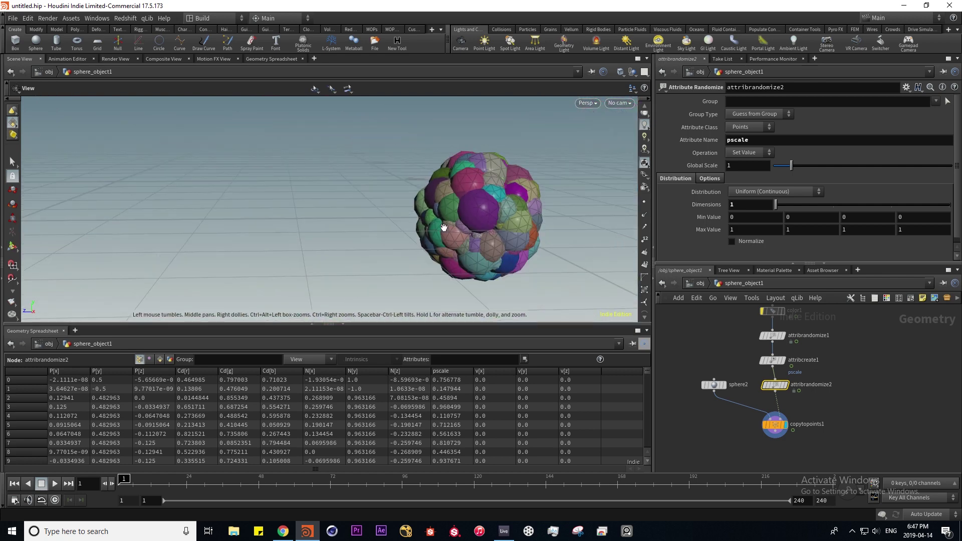
scroll(444, 227, "up", 8)
key("Return")
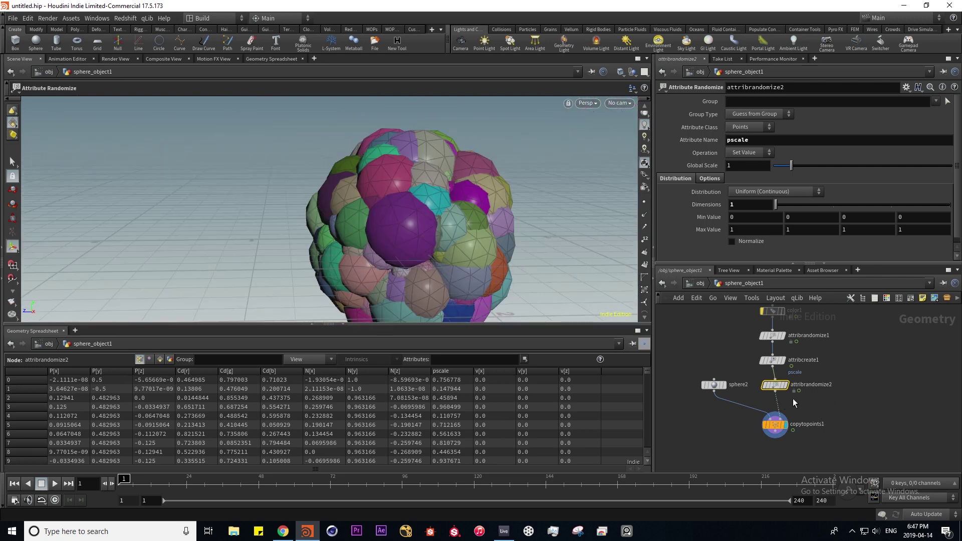
left_click(714, 385)
middle_click(731, 166)
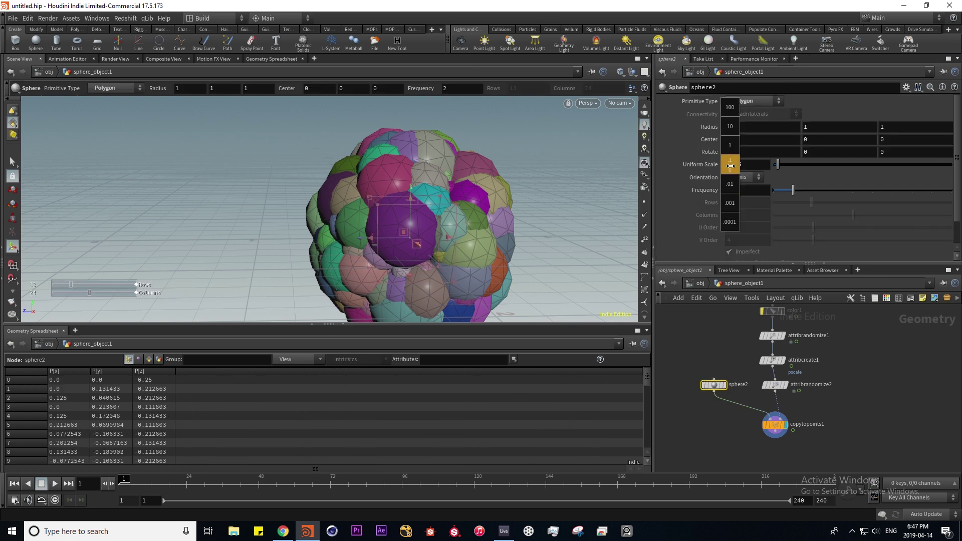
middle_click_drag(731, 166, 714, 165)
left_click_drag(377, 258, 404, 263, "alt")
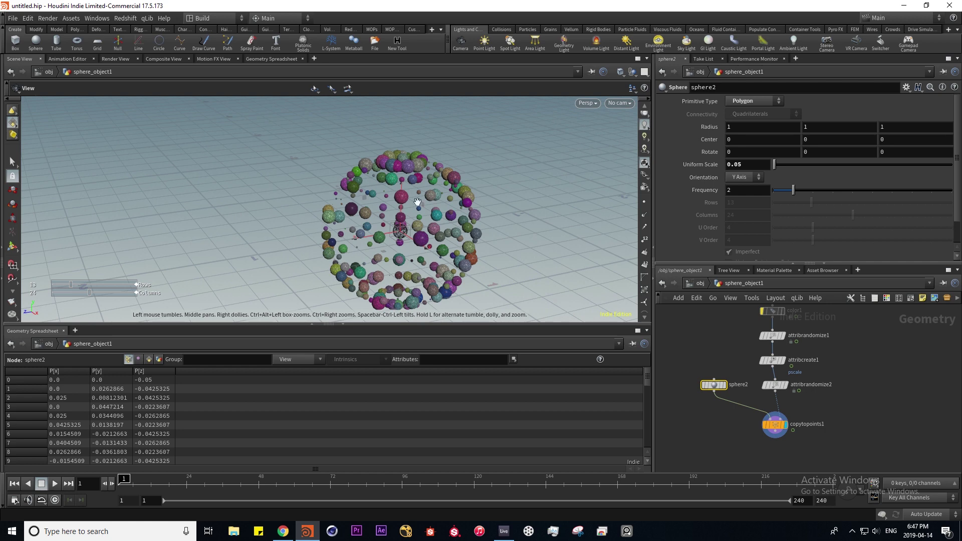
scroll(417, 202, "up", 5)
key("Return")
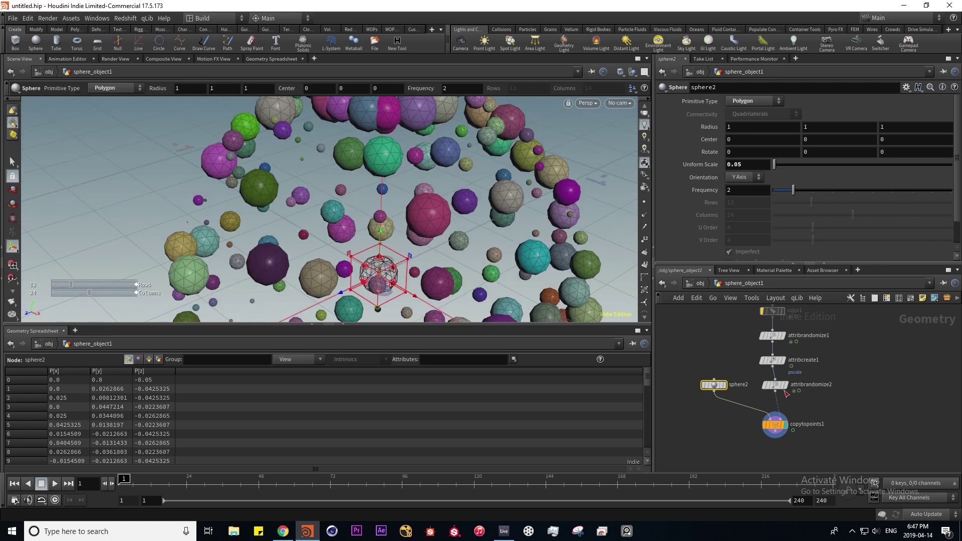
Bypass attribrandomize2 so attribcreate1's pscale of 1 sizes all spheres equally, and reframe the view
left_click(775, 425)
left_click(763, 374)
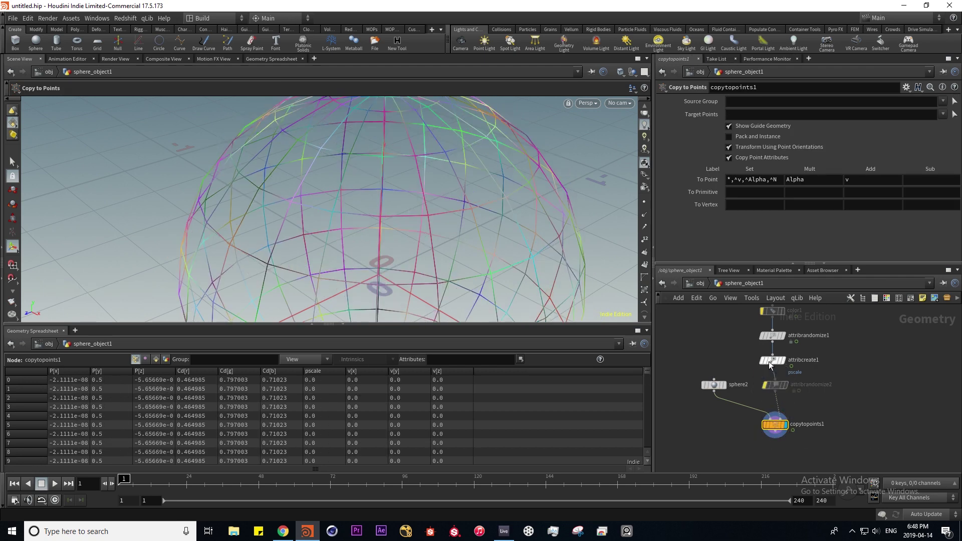
left_click(772, 363)
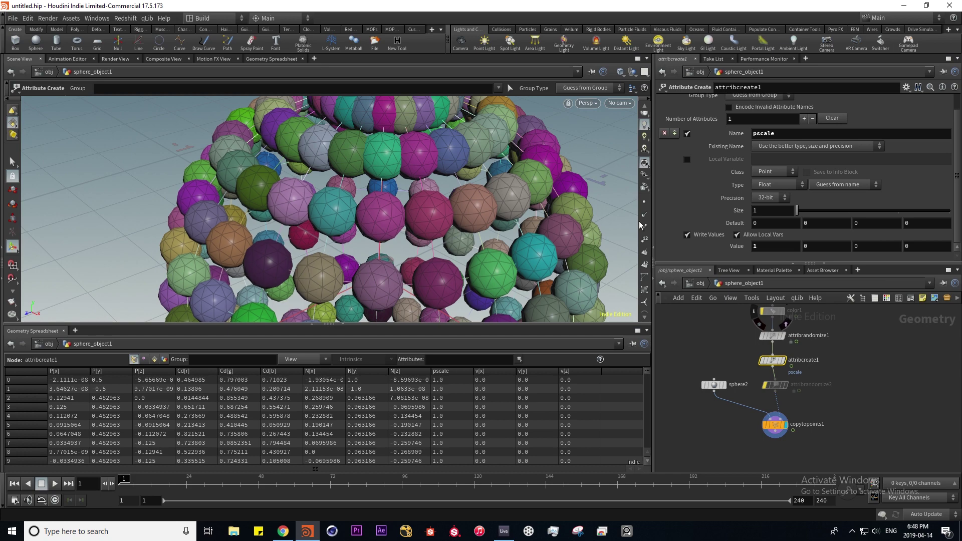
right_click_drag(478, 222, 449, 281, "alt")
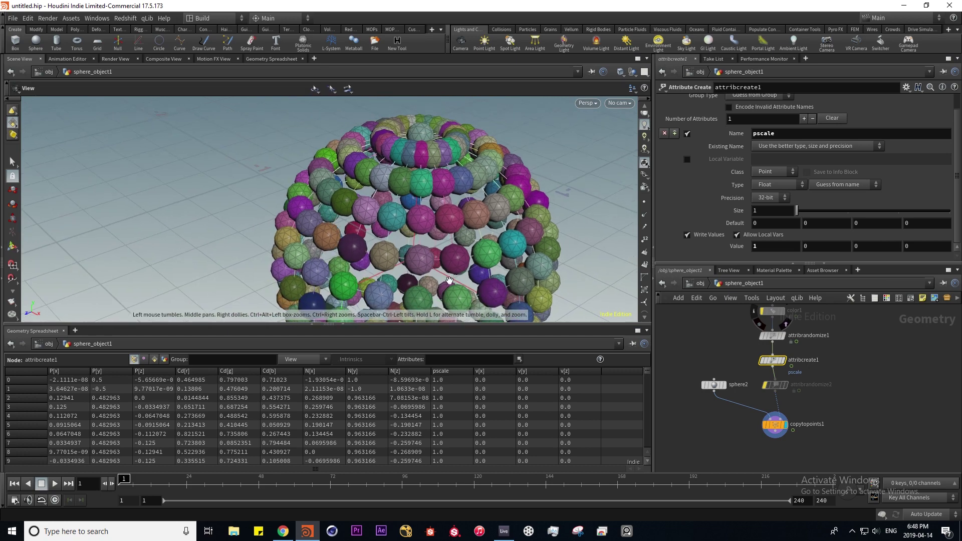
middle_click_drag(437, 281, 423, 152, "alt")
left_click_drag(385, 232, 425, 196, "alt")
middle_click_drag(425, 197, 348, 291, "alt")
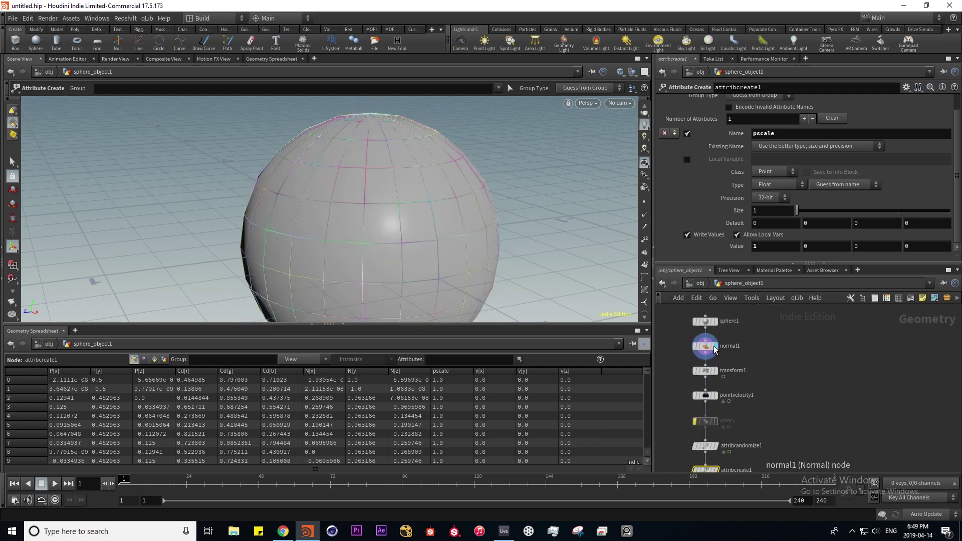
Add a Group Create node wired after the normals node
left_click(729, 347)
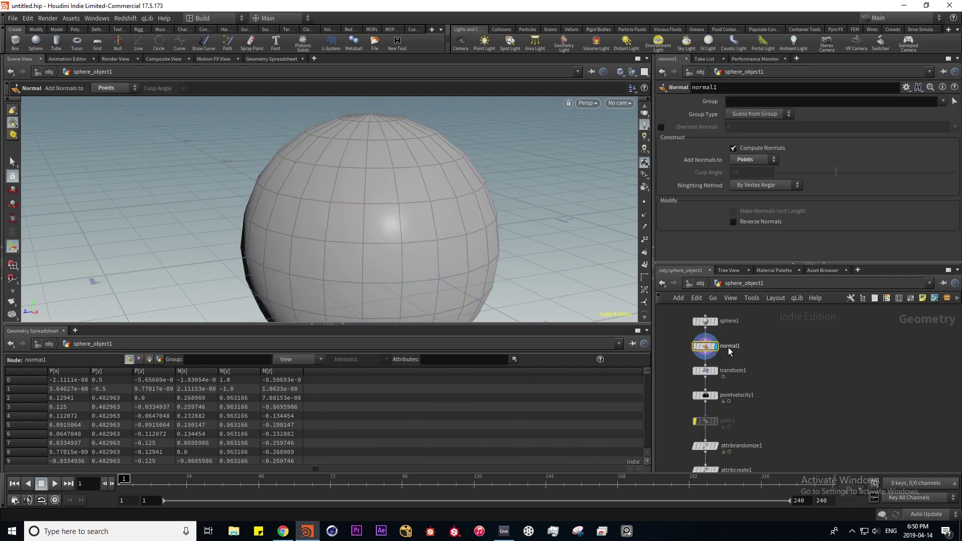
middle_click_drag(748, 348, 722, 335)
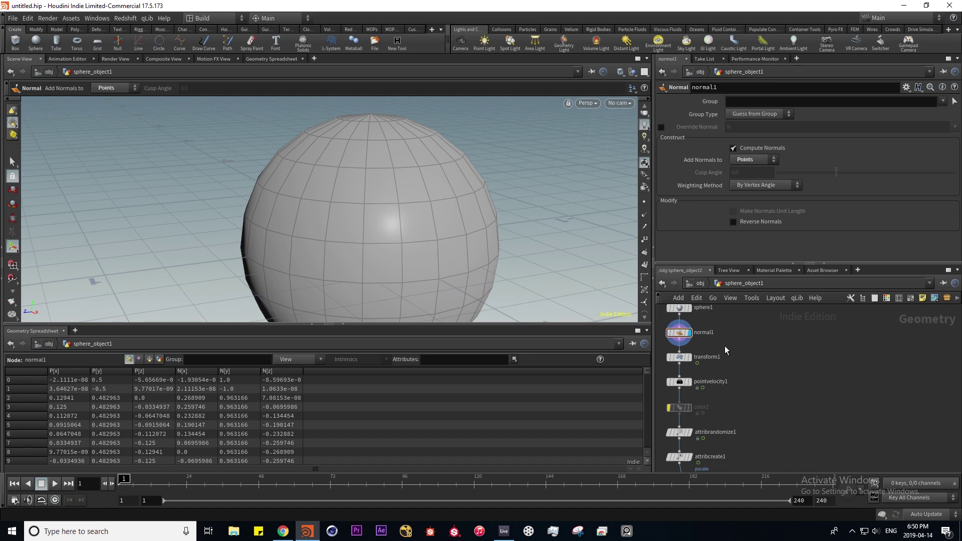
key("Tab")
type("grou")
key("Return")
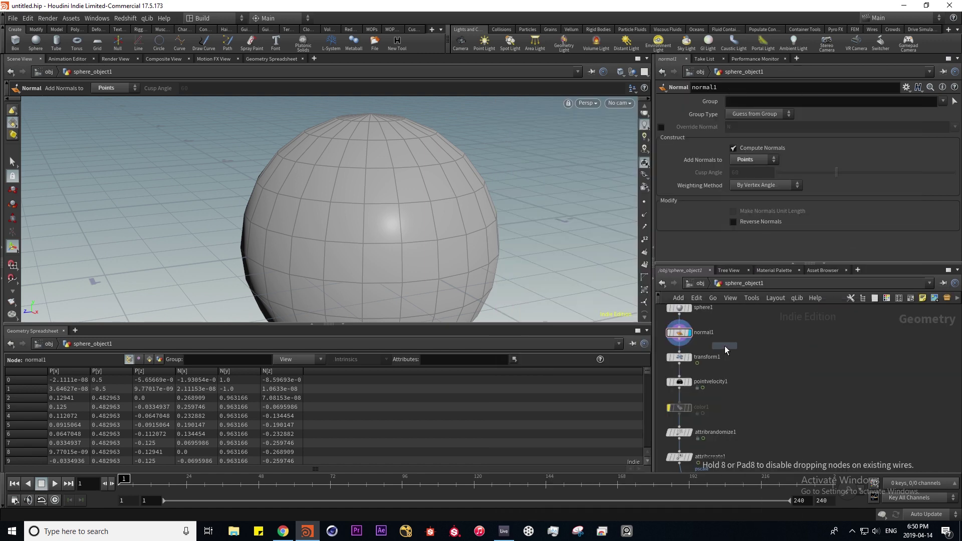
left_click(750, 353)
left_click(757, 346)
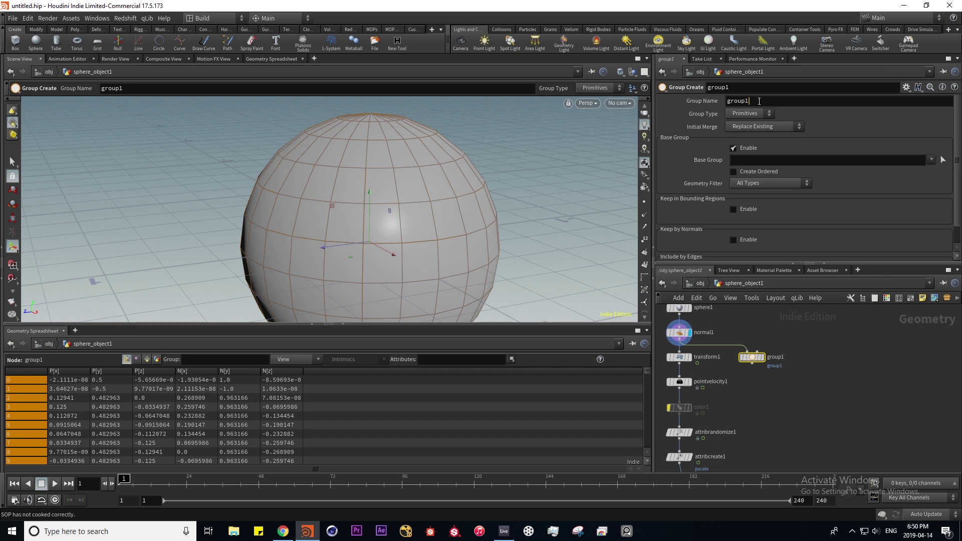
Name the group 'above', set Group Type to Points, and start editing Base Group
left_click(759, 101)
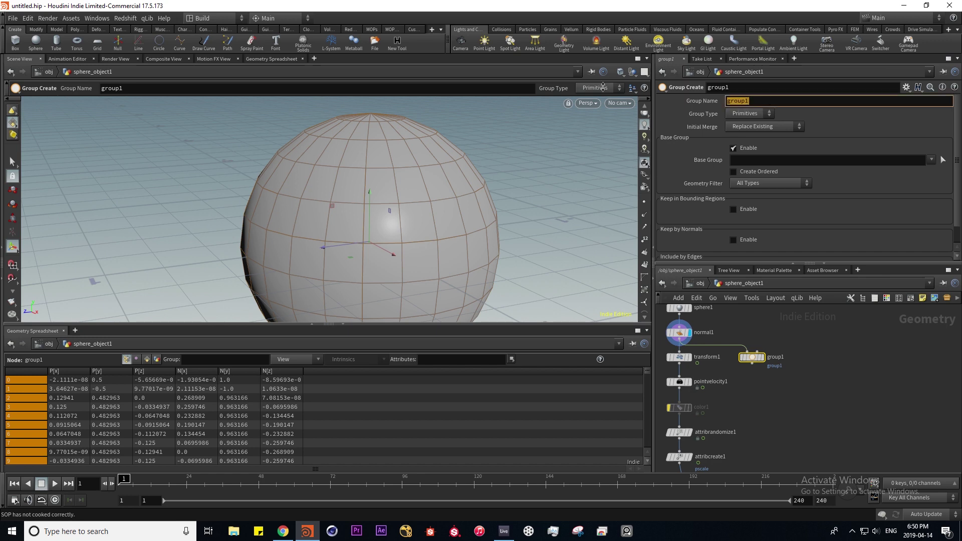
type("above")
left_click(751, 114)
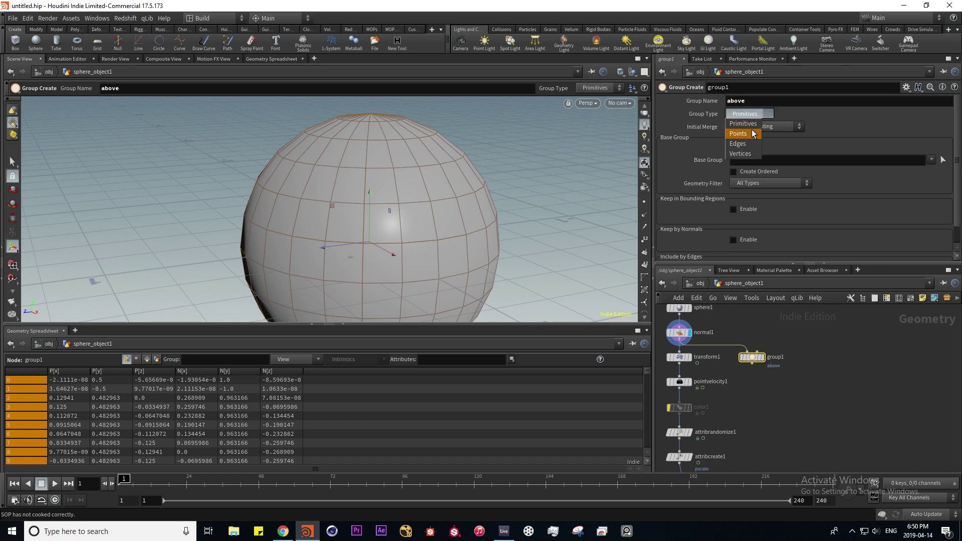
left_click(751, 133)
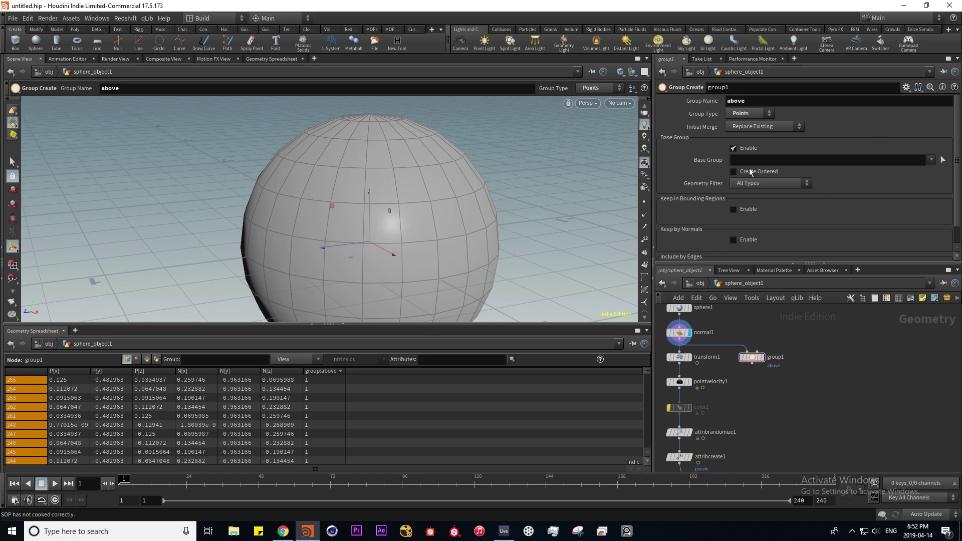
left_click(762, 161)
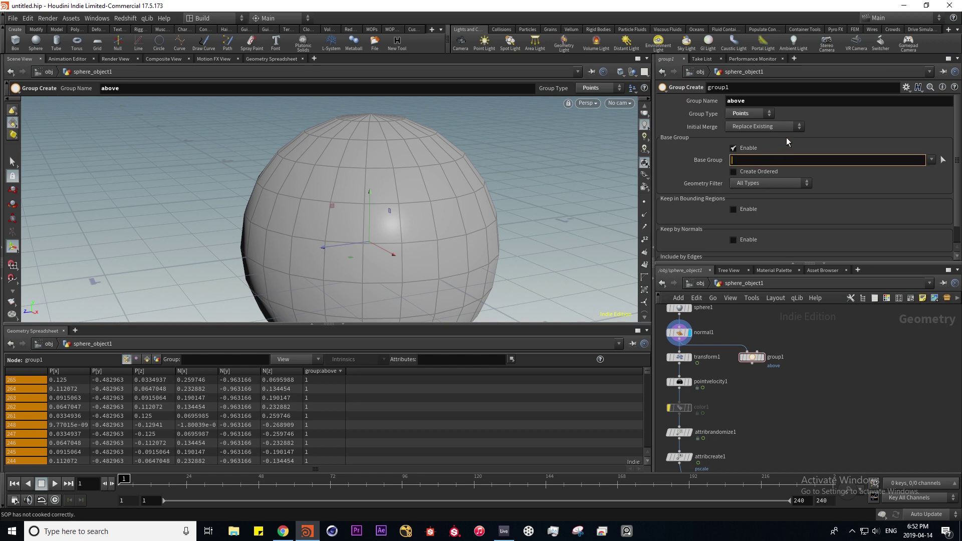
Set the Base Group expression to @P.y>0; so only upper points join 'above'
type("@P")
type(">0")
key("Left")
key("Left")
type(".y")
left_click(764, 158)
key("Return")
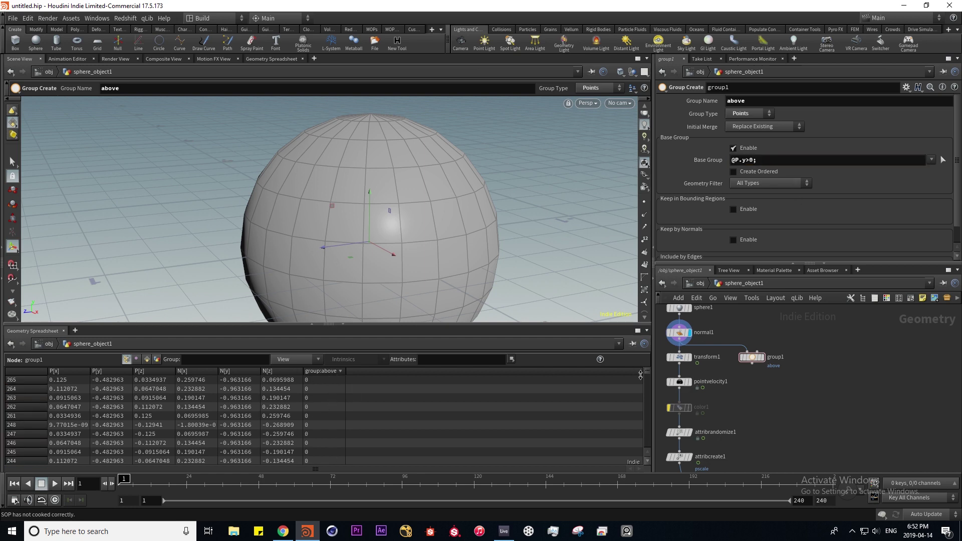
Sort the spreadsheet by group:above to confirm membership, and orbit around the sphere
left_click_drag(648, 371, 649, 404)
scroll(649, 403, "down", 15)
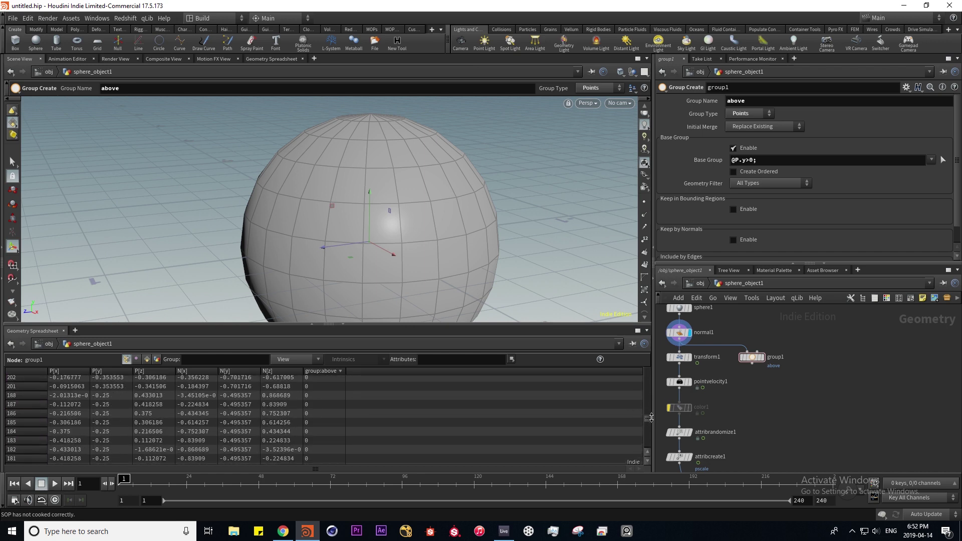
left_click(324, 372)
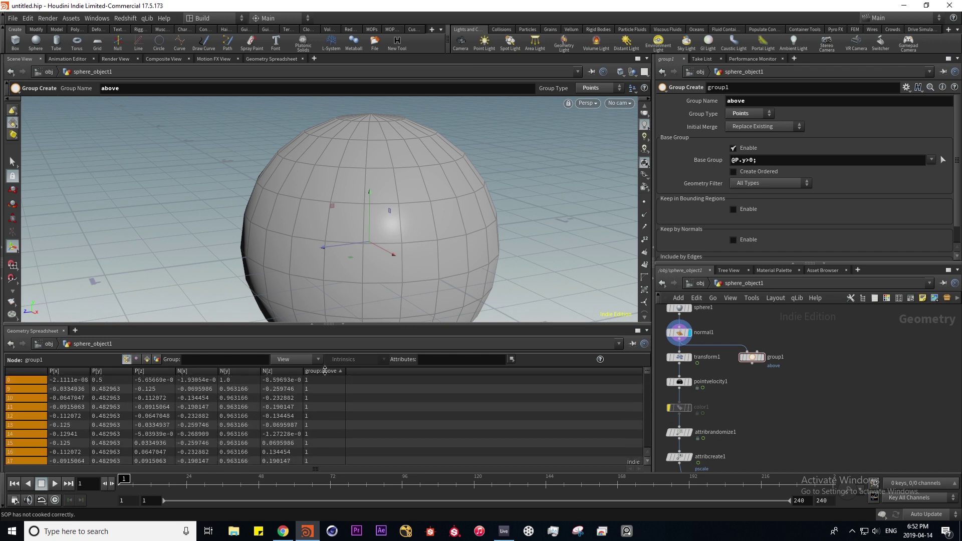
scroll(646, 375, "down", 9)
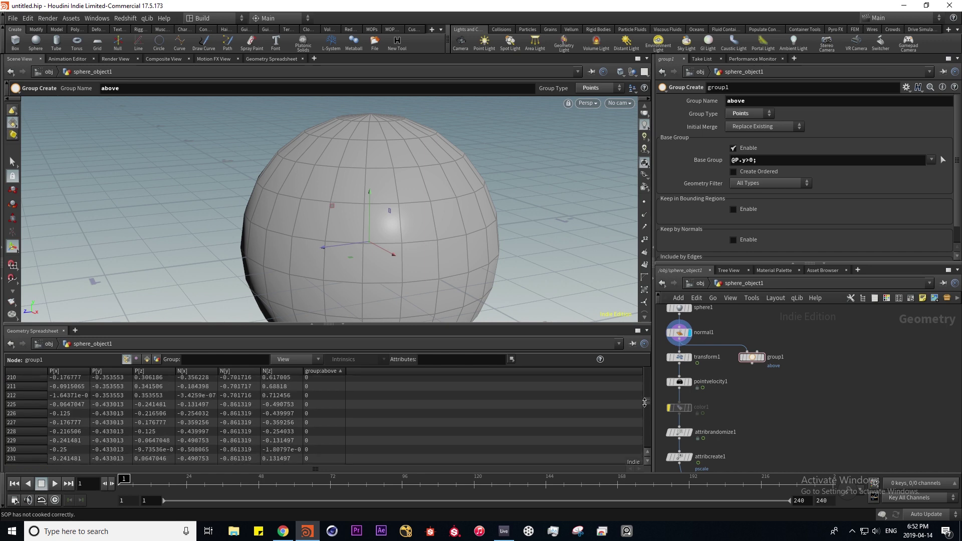
scroll(645, 375, "up", 9)
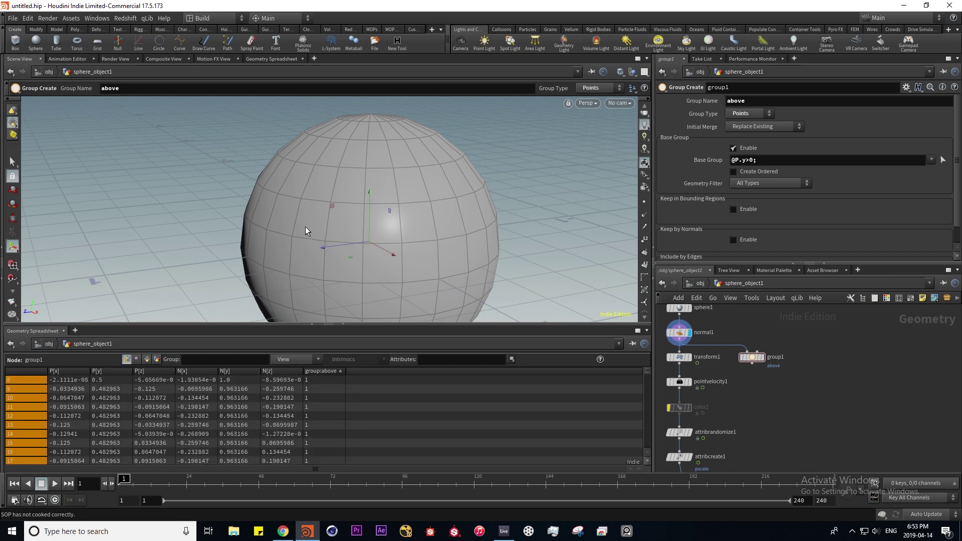
left_click_drag(480, 245, 397, 252)
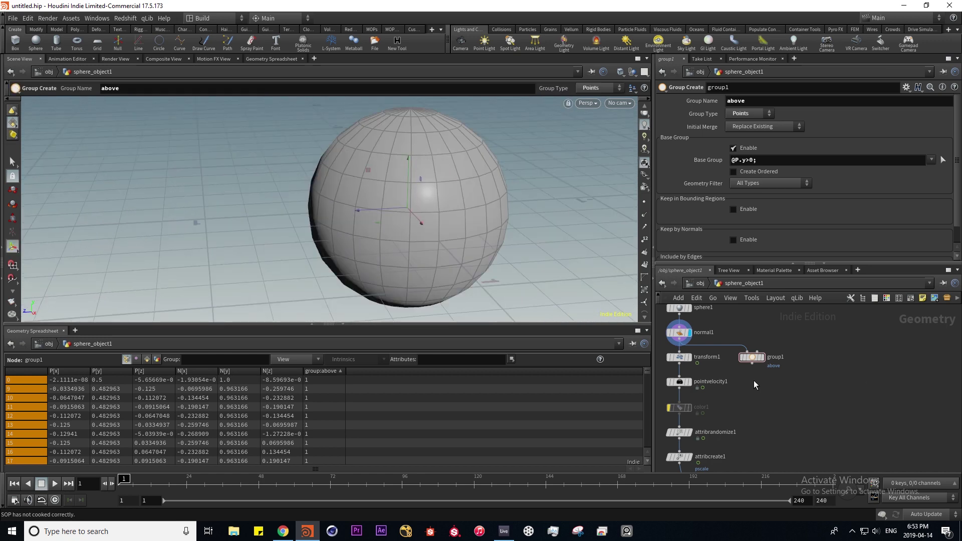
key("Tab")
Add a Color node under group1 set to red (0.9, 0, 0), limited to the 'above' group
type("col")
key("Return")
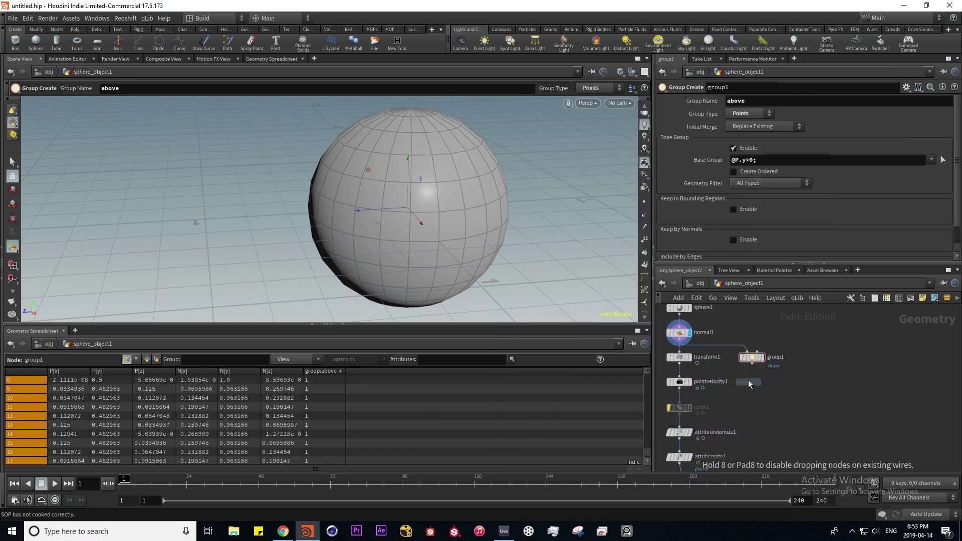
left_click(758, 383)
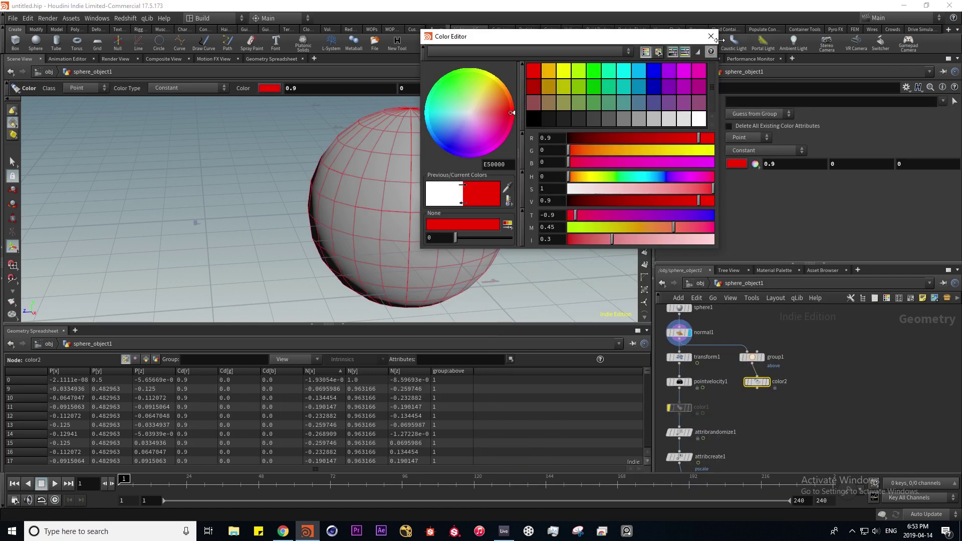
left_click(714, 37)
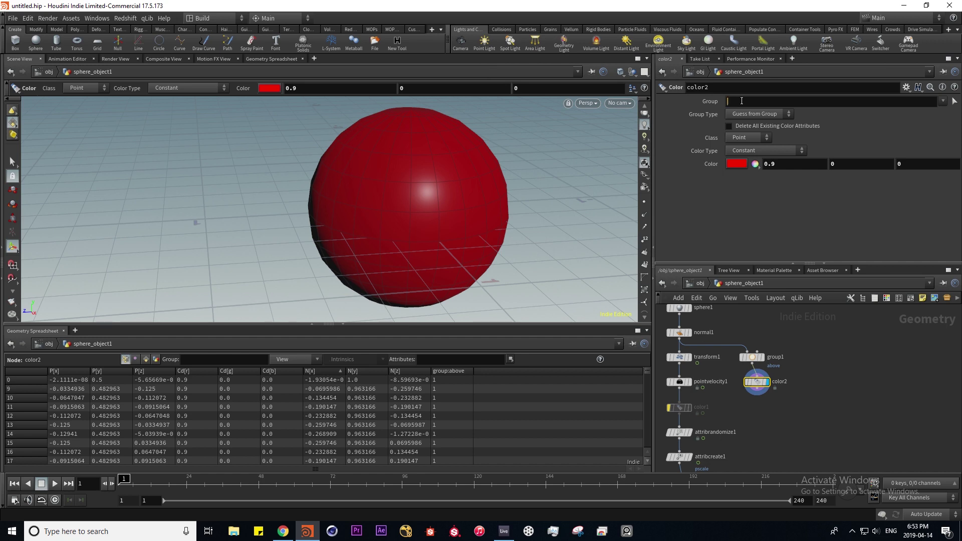
left_click(742, 101)
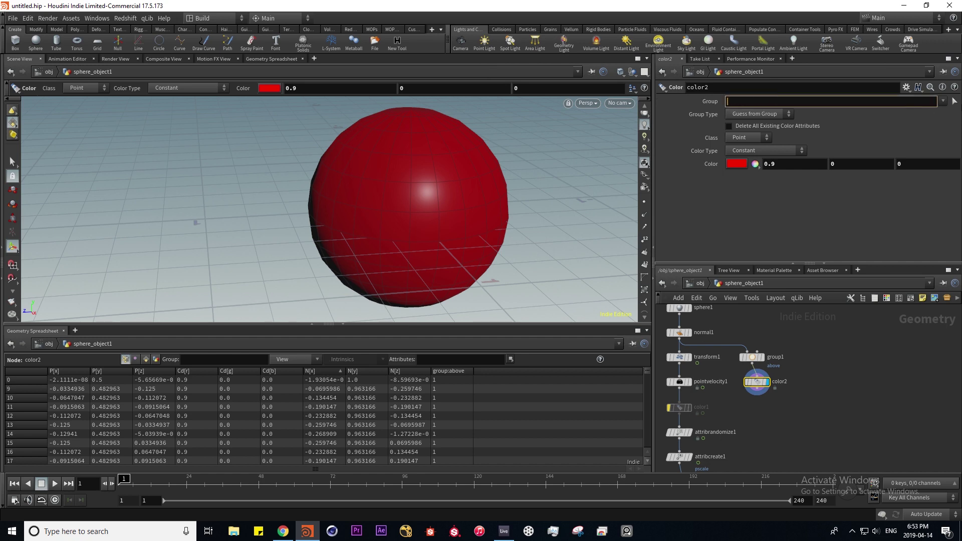
left_click(943, 101)
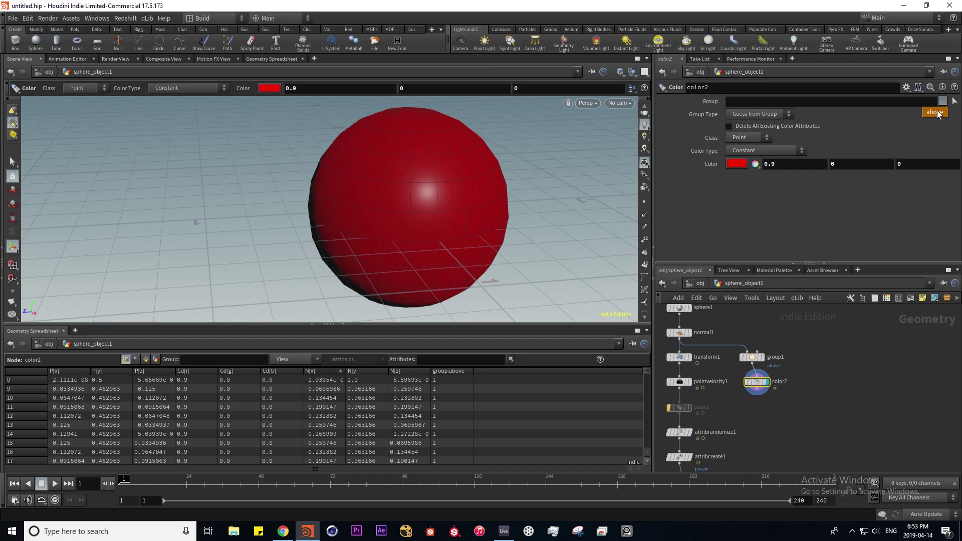
left_click(938, 113)
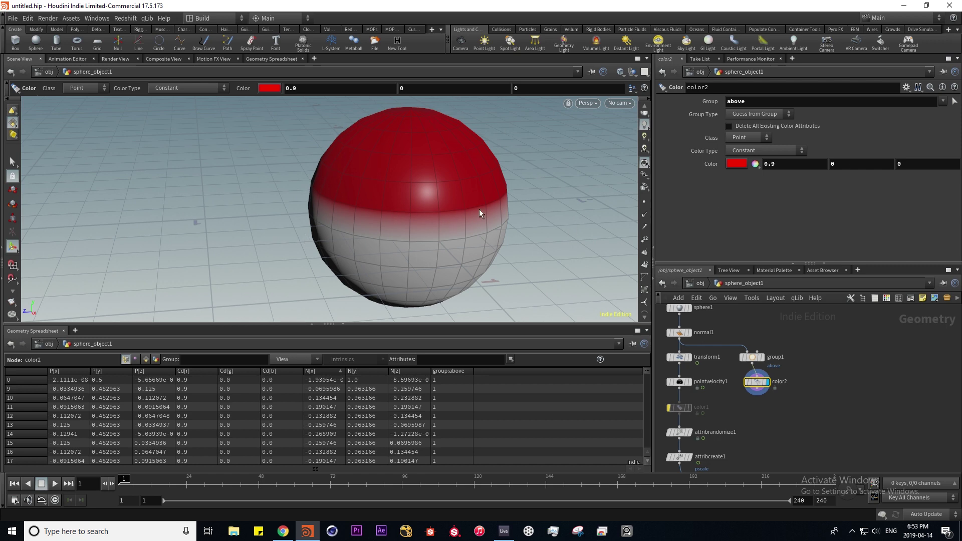
left_click_drag(427, 194, 450, 221)
Add a Delete node under color2 targeting the 'above' group
key("Tab")
type("del")
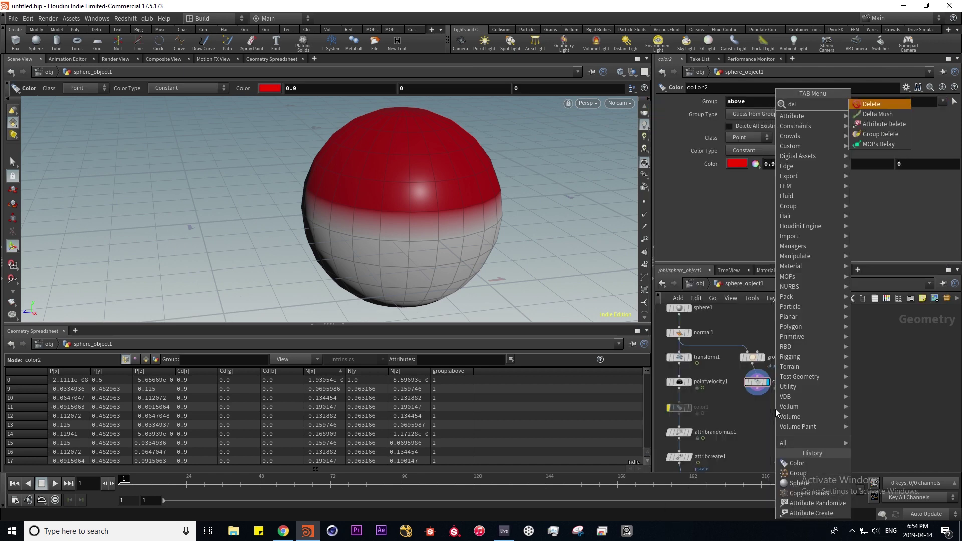
key("Return")
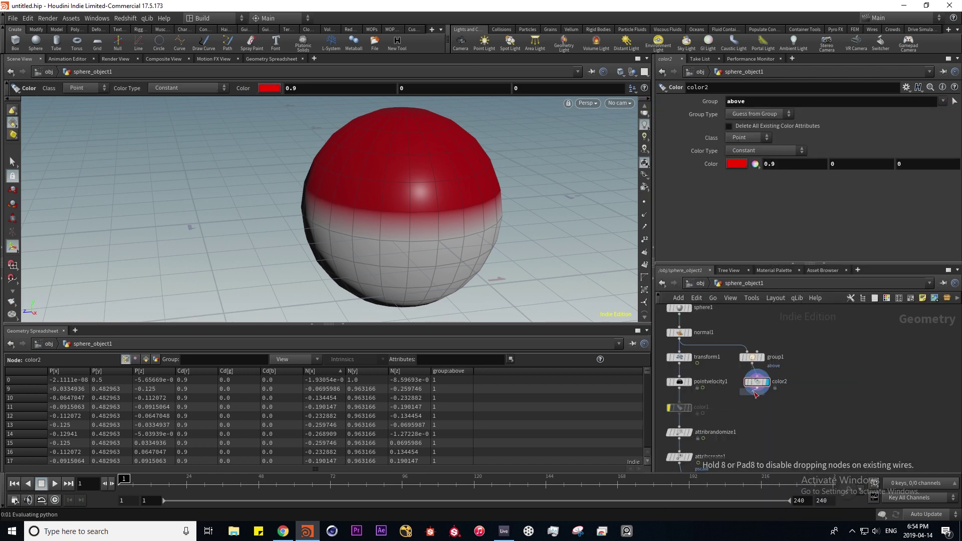
left_click(767, 409)
left_click(943, 102)
left_click(935, 112)
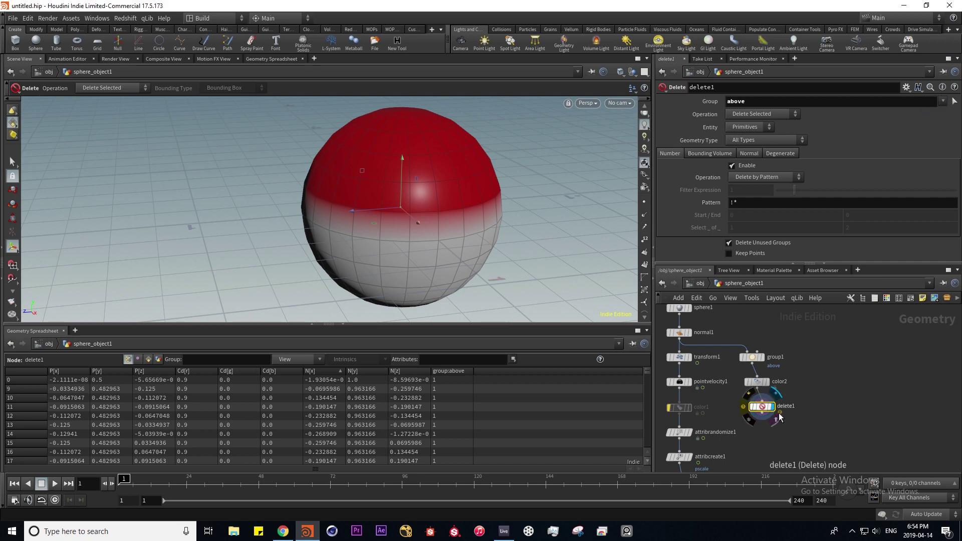
Set the Delete node to Points with Delete Non-Selected so only the red dome remains
left_click(751, 126)
left_click(747, 142)
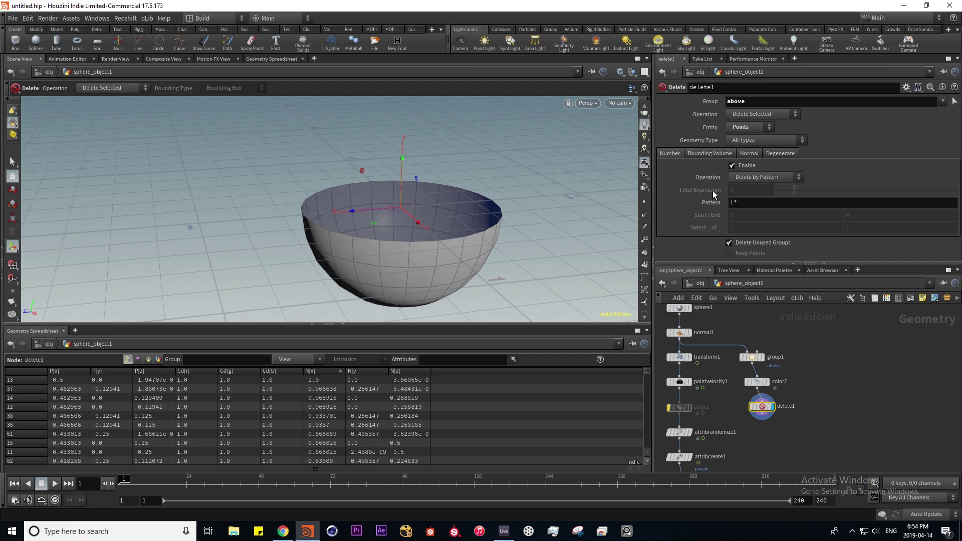
left_click_drag(764, 408, 759, 406)
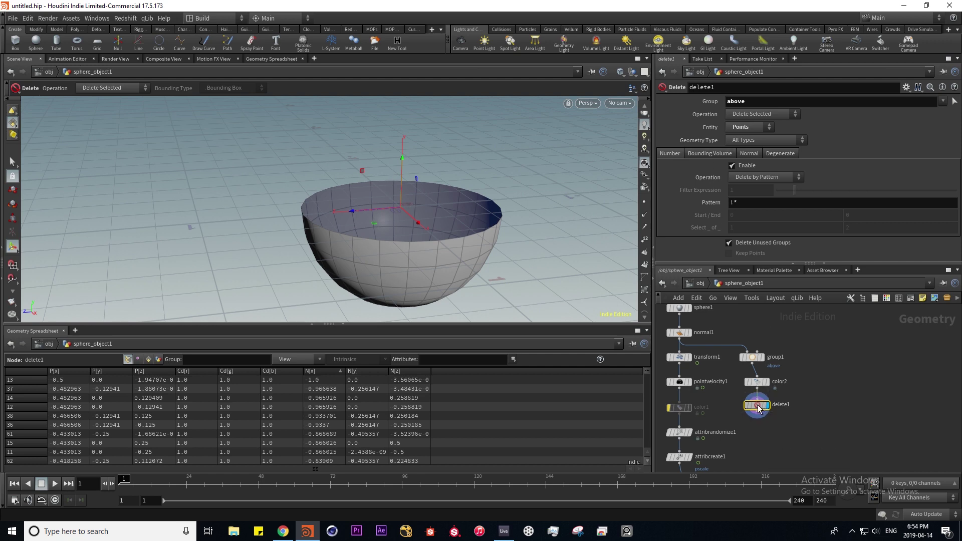
left_click(794, 114)
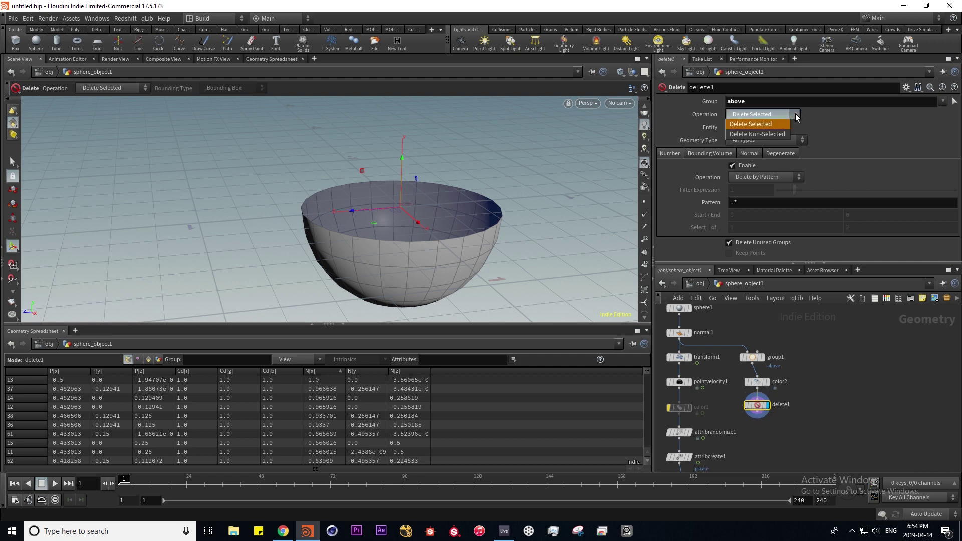
left_click(767, 135)
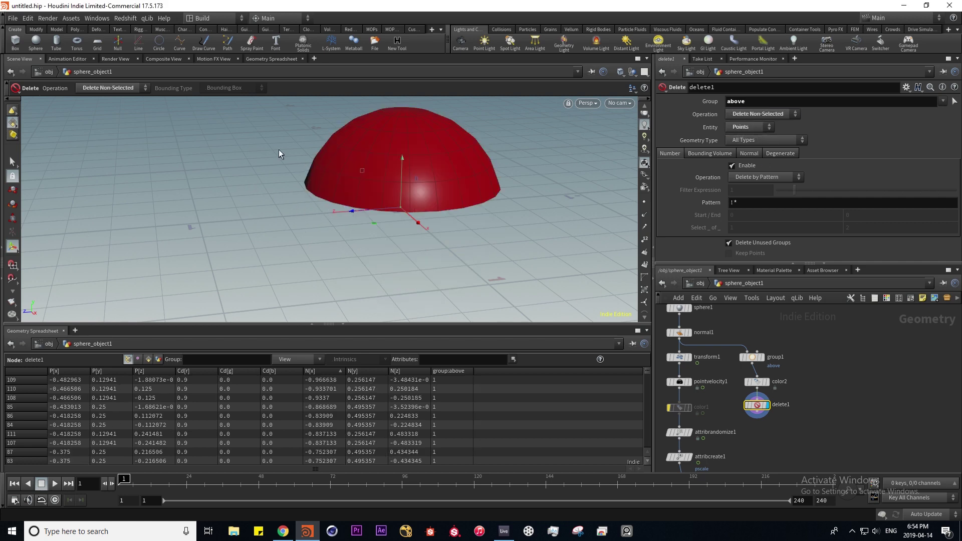
left_click_drag(750, 101, 718, 104)
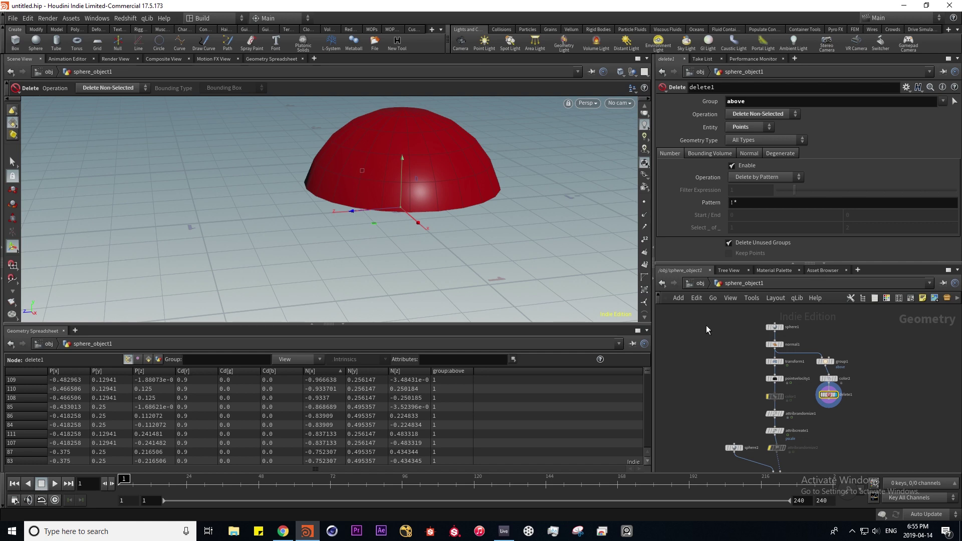
Branch a green (0, 0.9, 0) Color node off sphere1 and make it the displayed node
key("Tab")
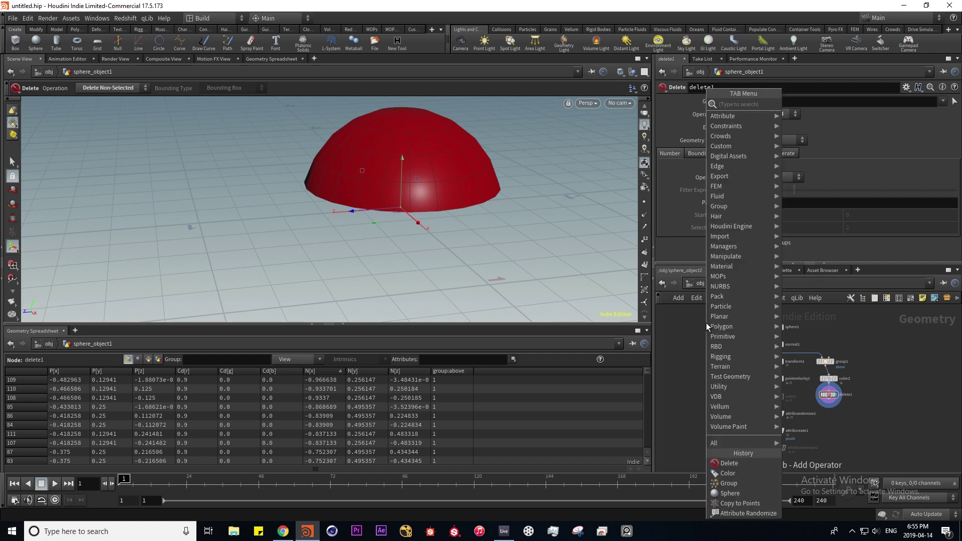
type("gri")
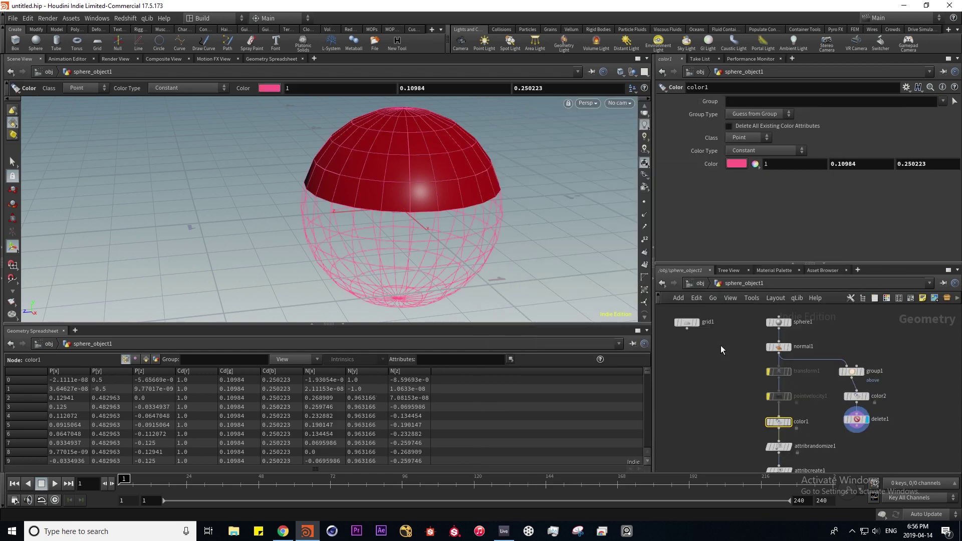
key("Tab")
type("color")
key("Return")
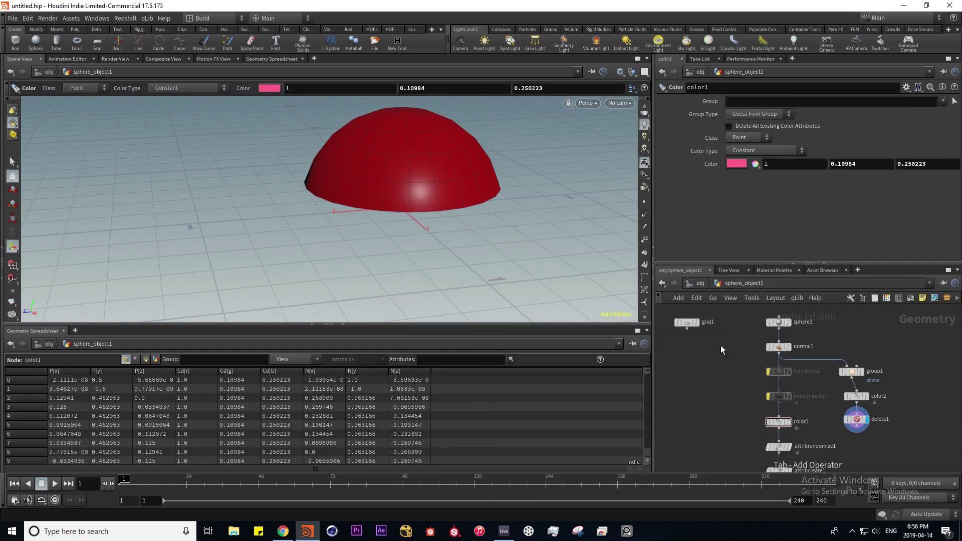
left_click(730, 348)
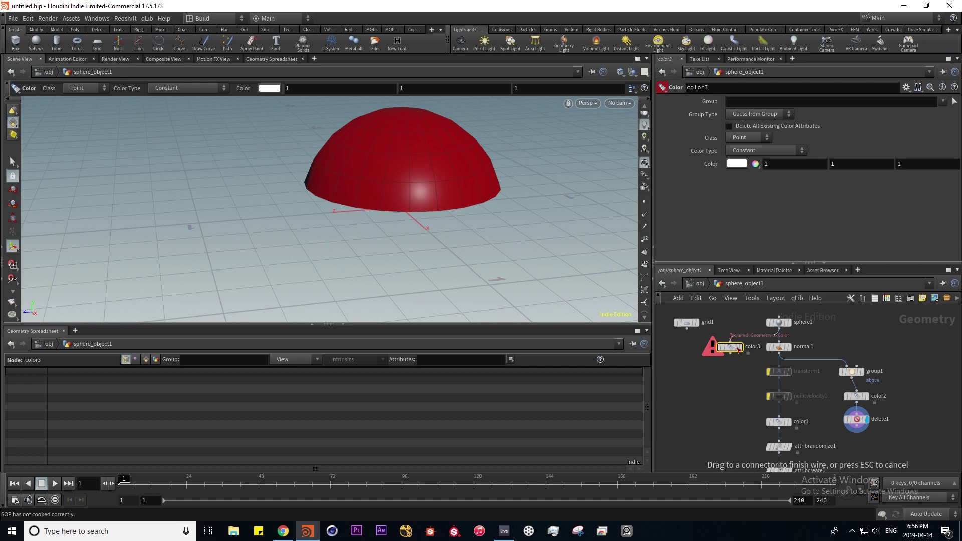
mouse_move(738, 347)
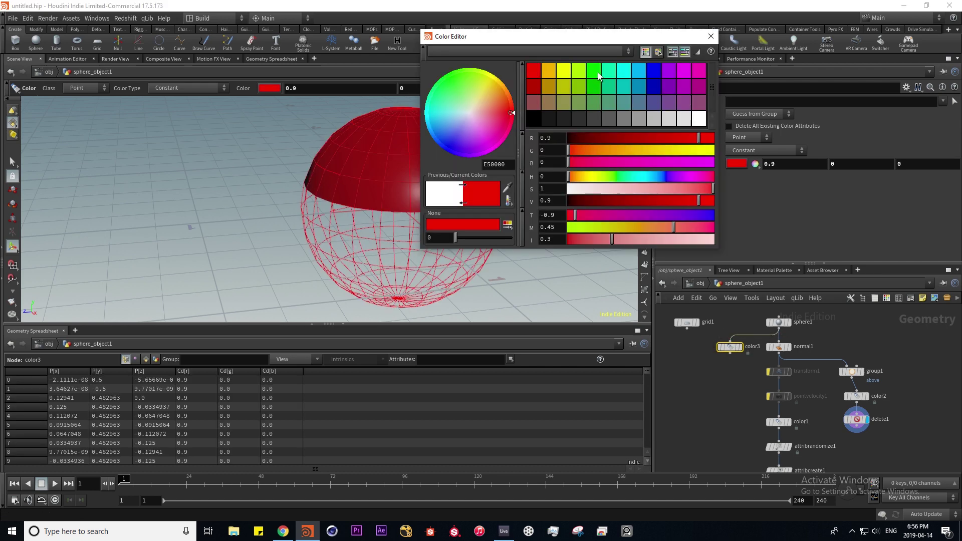
left_click(597, 73)
left_click(710, 37)
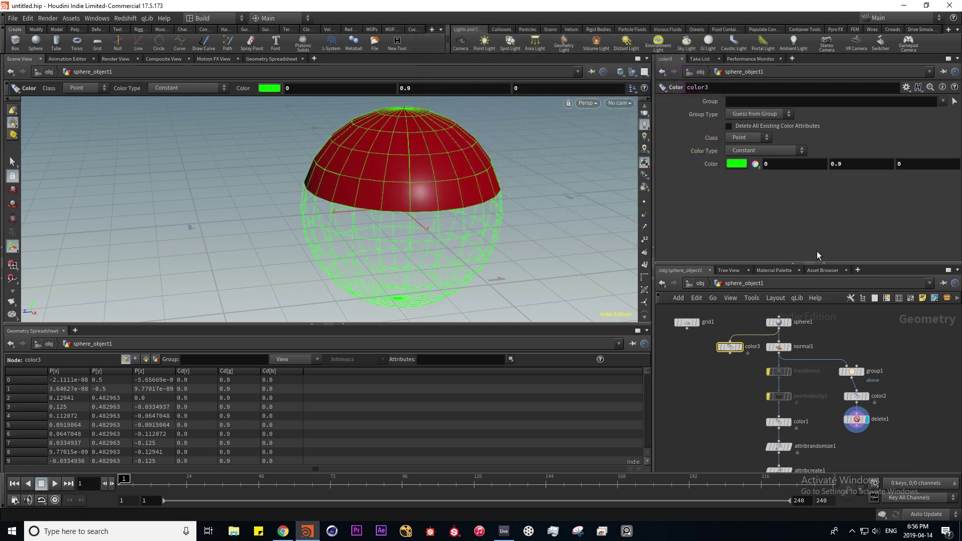
left_click(747, 373)
left_click(742, 349)
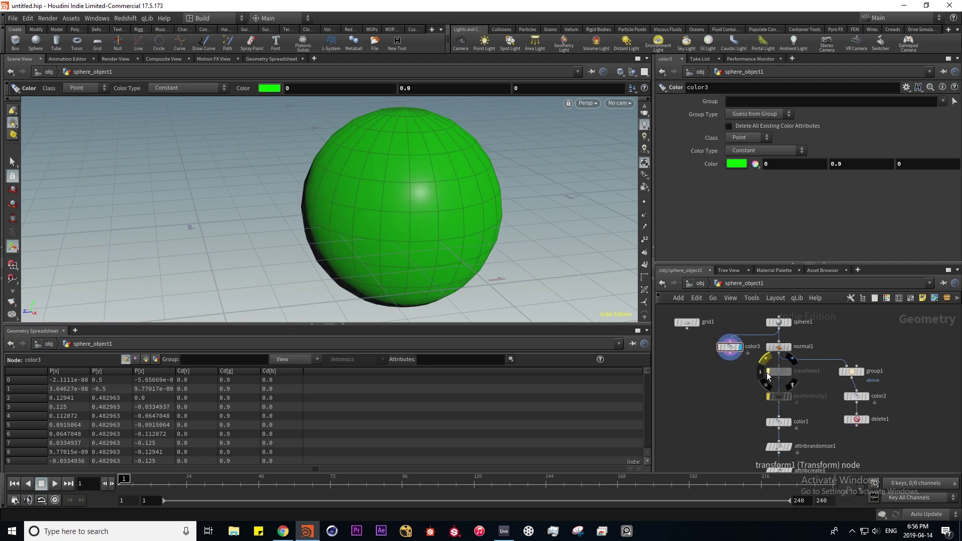
Template grid1 as a visible reference and start adding an Attribute Transfer from it
middle_click_drag(741, 360, 790, 378)
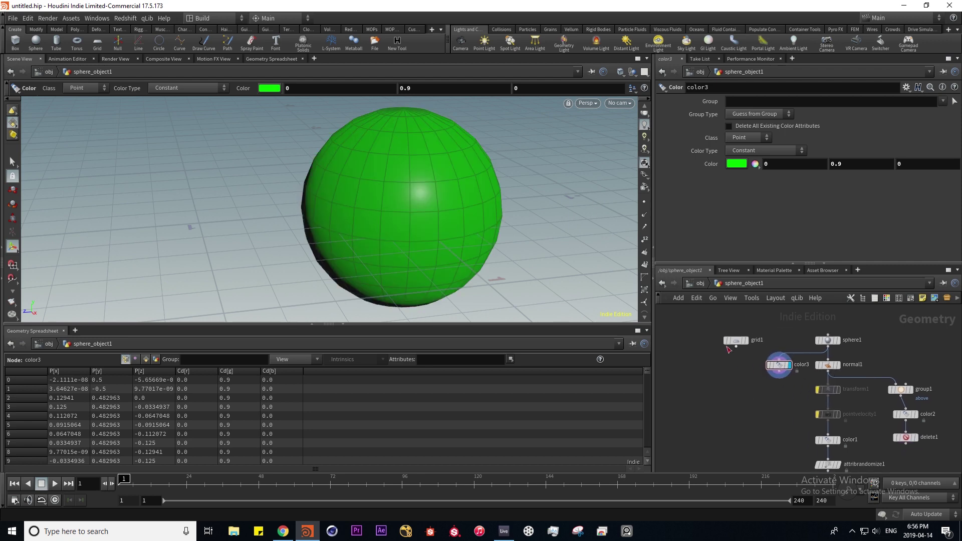
mouse_move(746, 342)
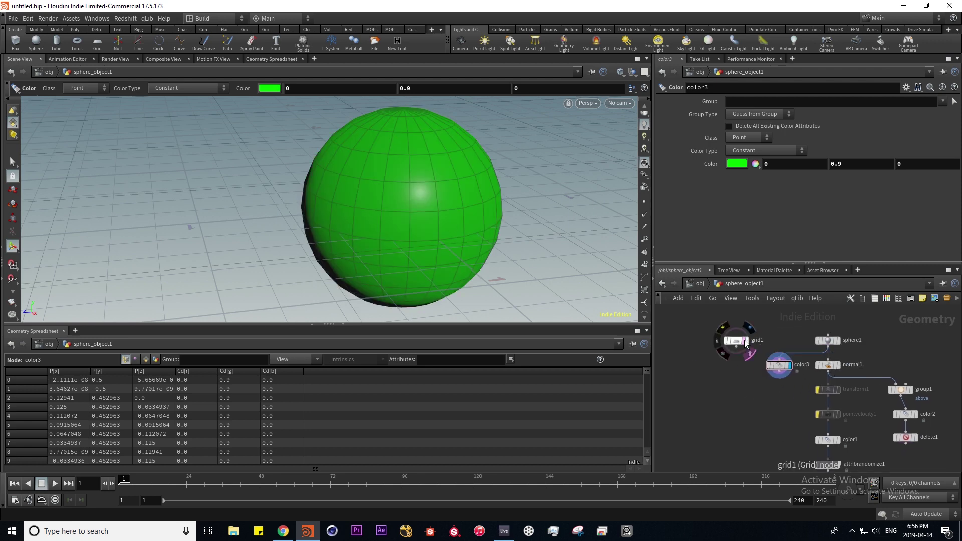
left_click(745, 341)
right_click_drag(486, 248, 268, 223, "alt")
right_click_drag(401, 224, 251, 226, "alt")
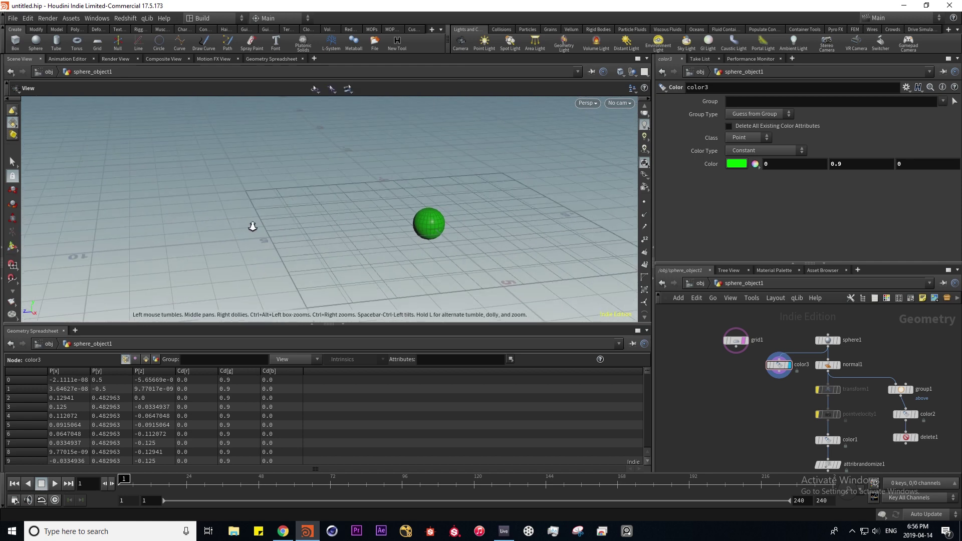
right_click_drag(435, 232, 398, 230, "alt")
middle_click_drag(407, 253, 377, 213, "alt")
scroll(377, 214, "up", 3)
key("Return")
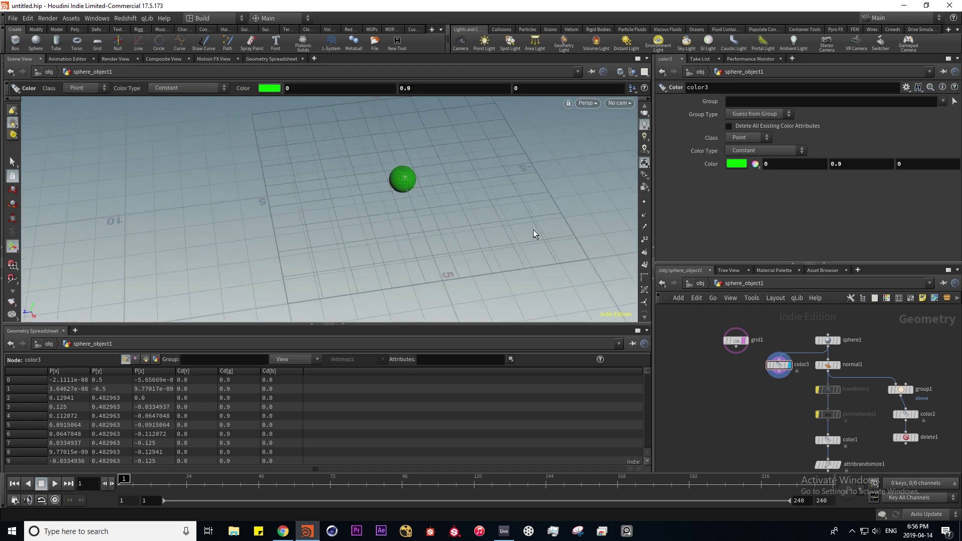
left_click(736, 341)
key("Tab")
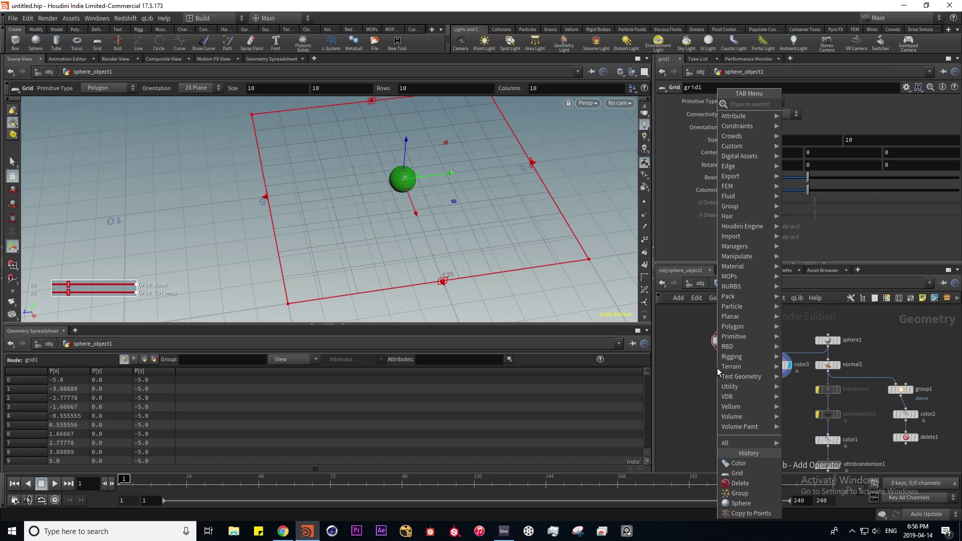
type("a")
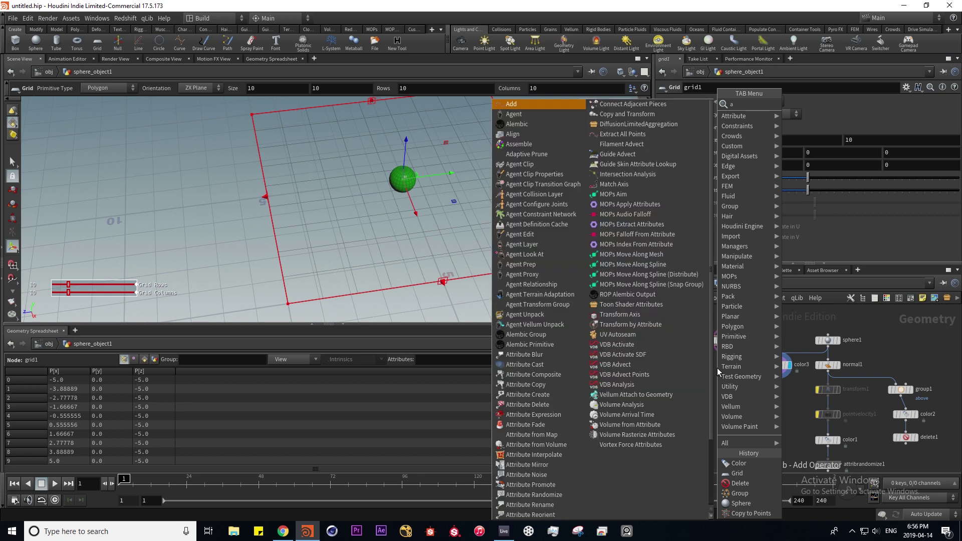
type("tttr")
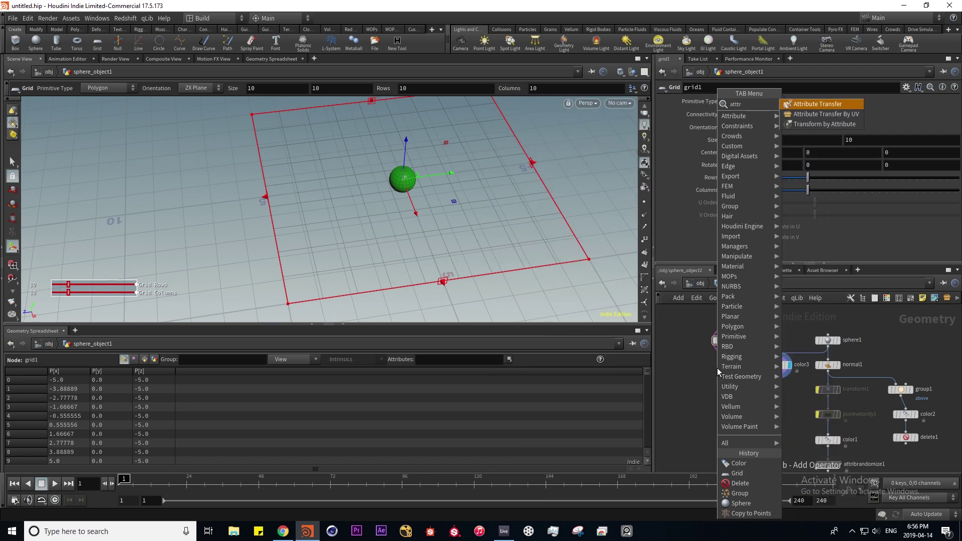
Place attribtransfer1 with grid1 as first input and color3 as second, transferring point Cd
key("Return")
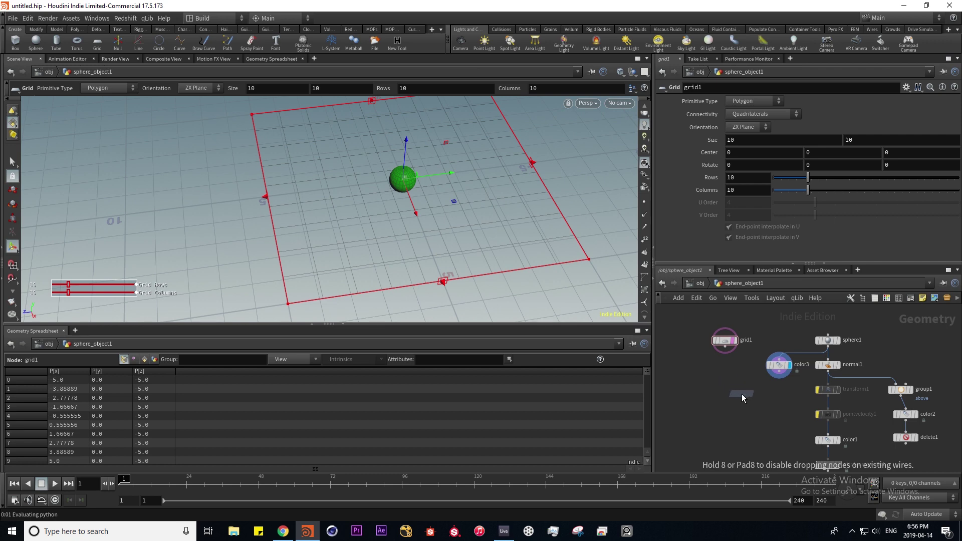
left_click(742, 394)
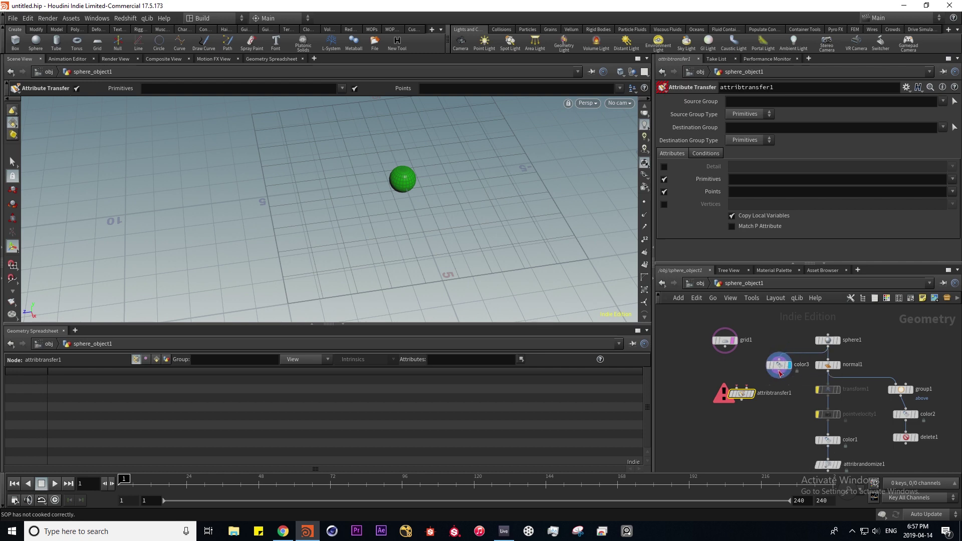
left_click_drag(782, 373, 749, 388)
left_click_drag(725, 348, 735, 389)
left_click(735, 388)
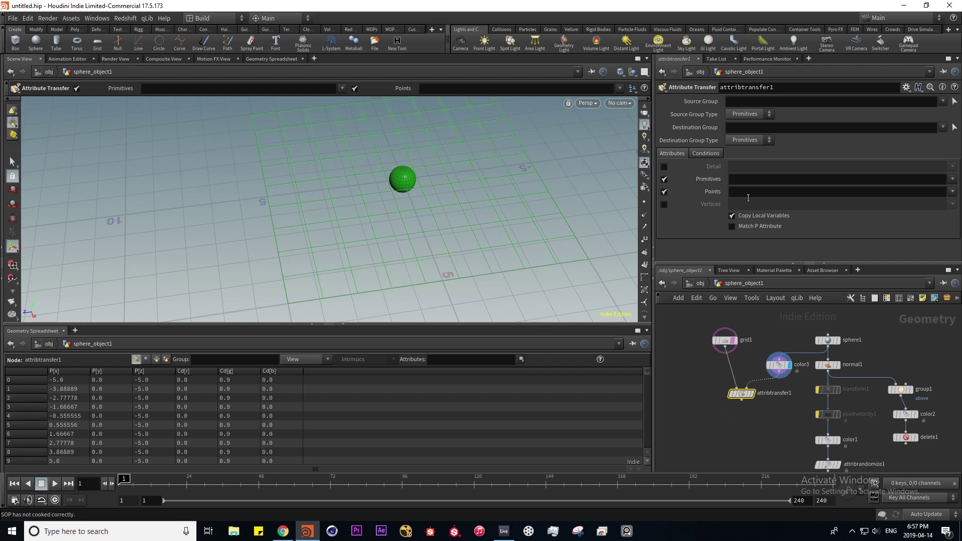
left_click(953, 192)
left_click(938, 203)
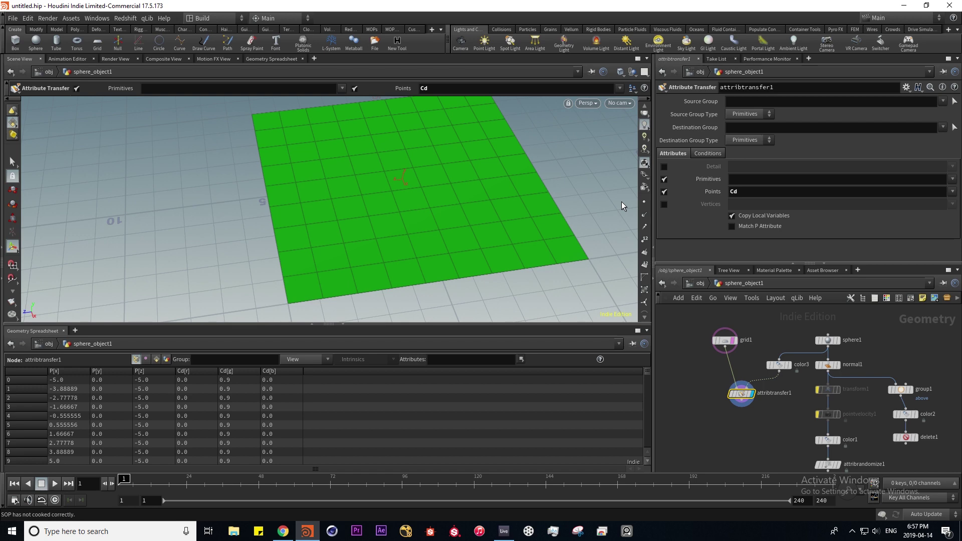
left_click(708, 154)
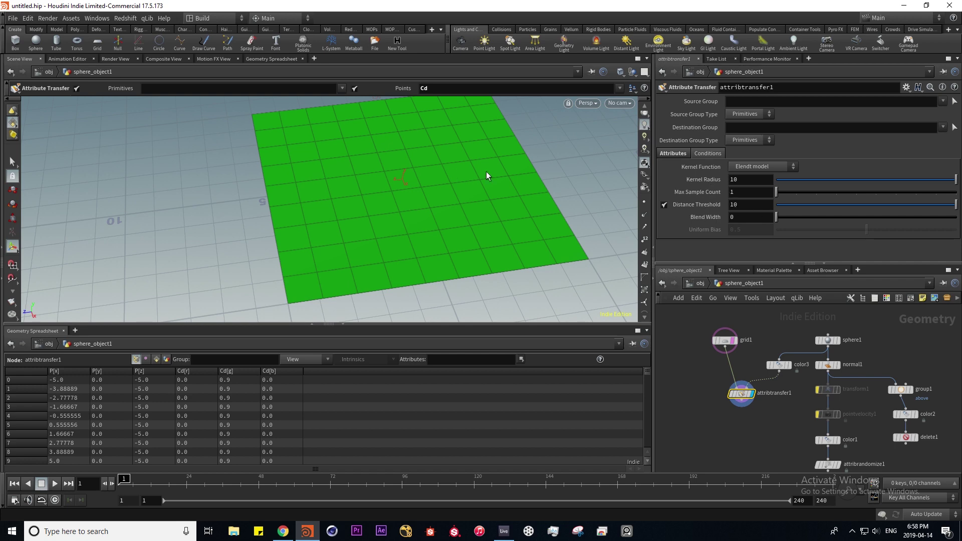
Lower the Attribute Transfer distance threshold to about 1.7 to shrink the green patch
left_click(852, 206)
left_click_drag(852, 209, 794, 201)
mouse_move(820, 204)
left_mouse_down()
mouse_move(794, 203)
mouse_move(807, 202)
left_mouse_up()
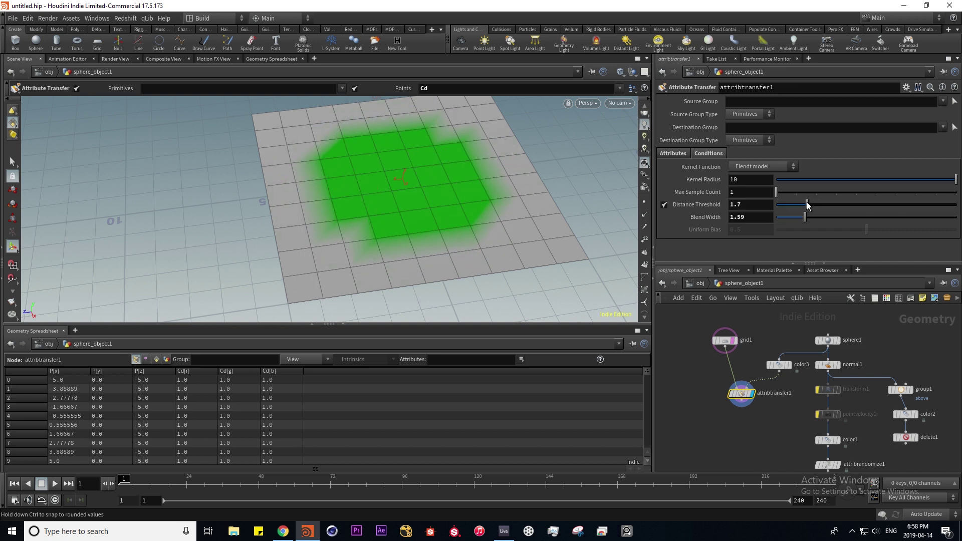
Subdivide grid1 to 40 rows by 40 columns and retune the transfer threshold and blend width
left_click(726, 342)
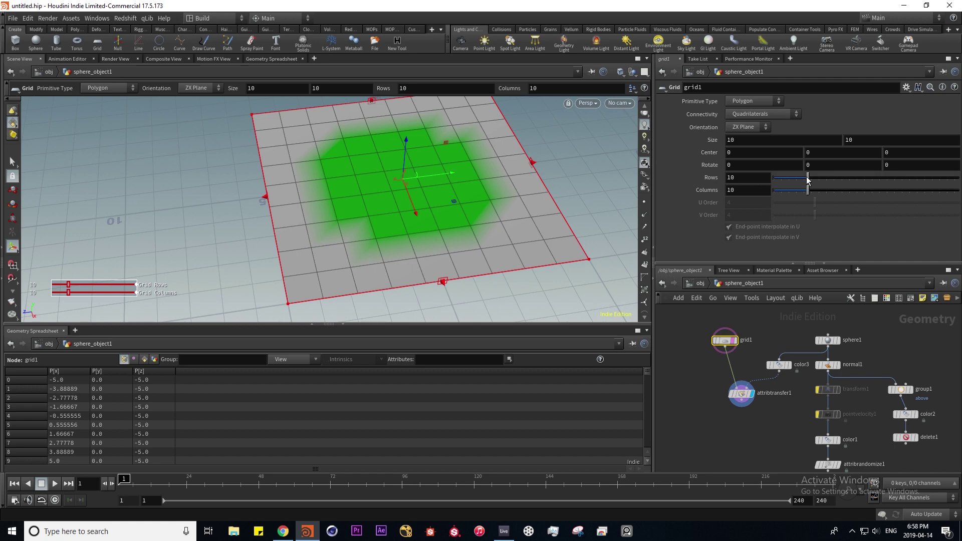
left_click_drag(808, 177, 907, 178)
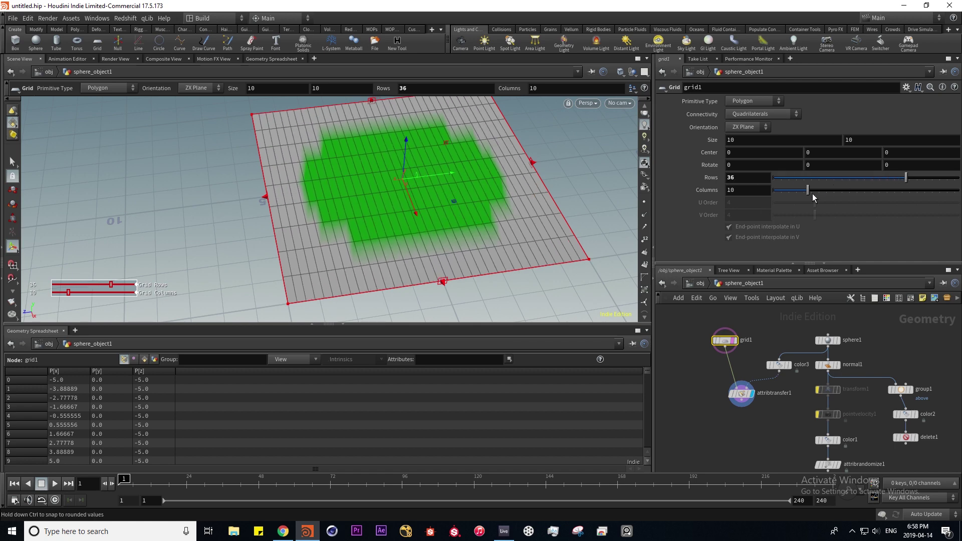
left_click_drag(809, 190, 921, 190)
left_click(921, 177)
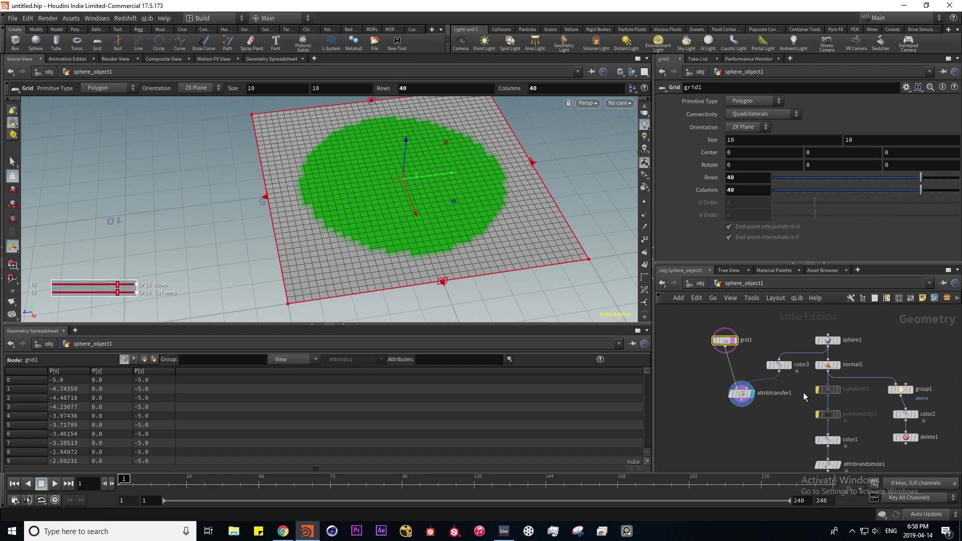
left_click(742, 394)
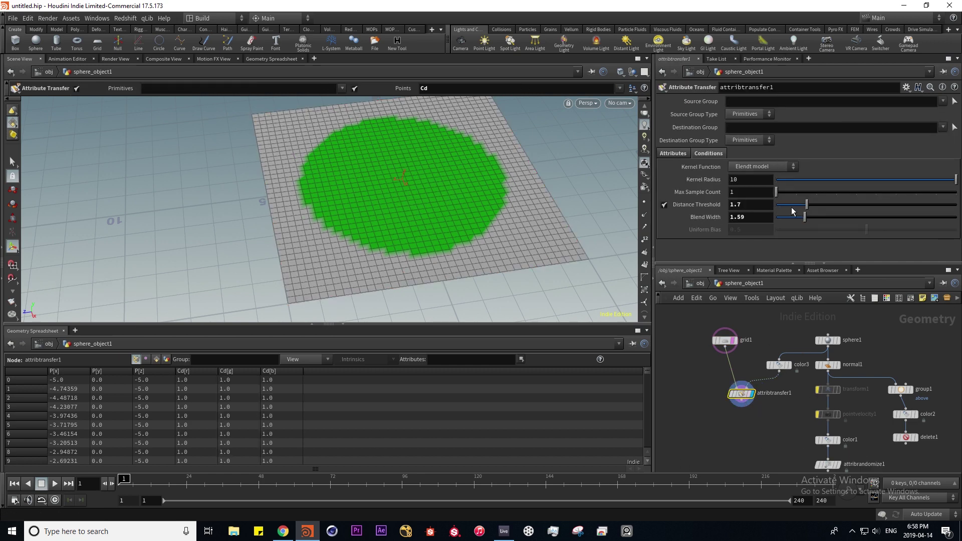
mouse_move(807, 204)
left_mouse_down()
mouse_move(811, 220)
mouse_move(848, 220)
mouse_move(793, 219)
mouse_move(798, 207)
left_mouse_up()
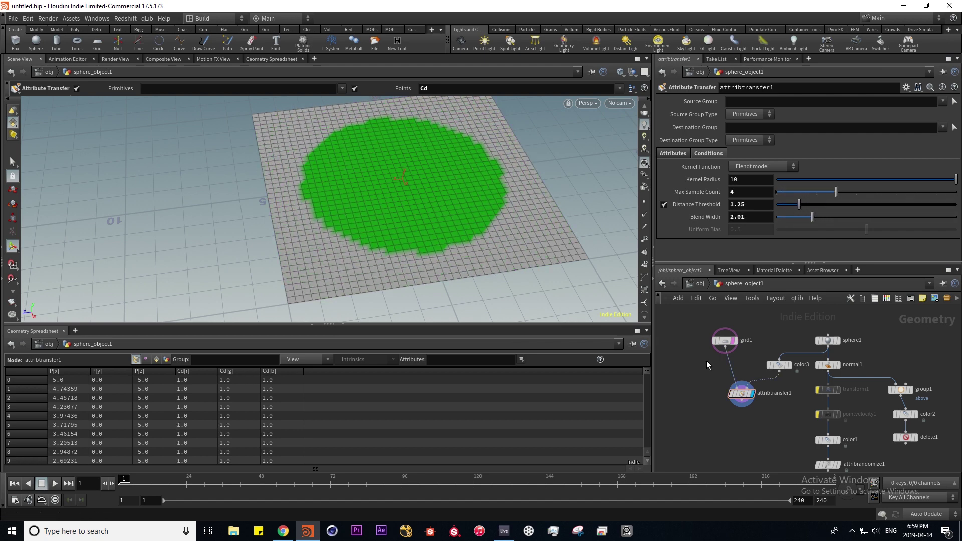
Insert a white Color node (color4) between grid1 and attribtransfer1
key("Tab")
type("color")
key("Return")
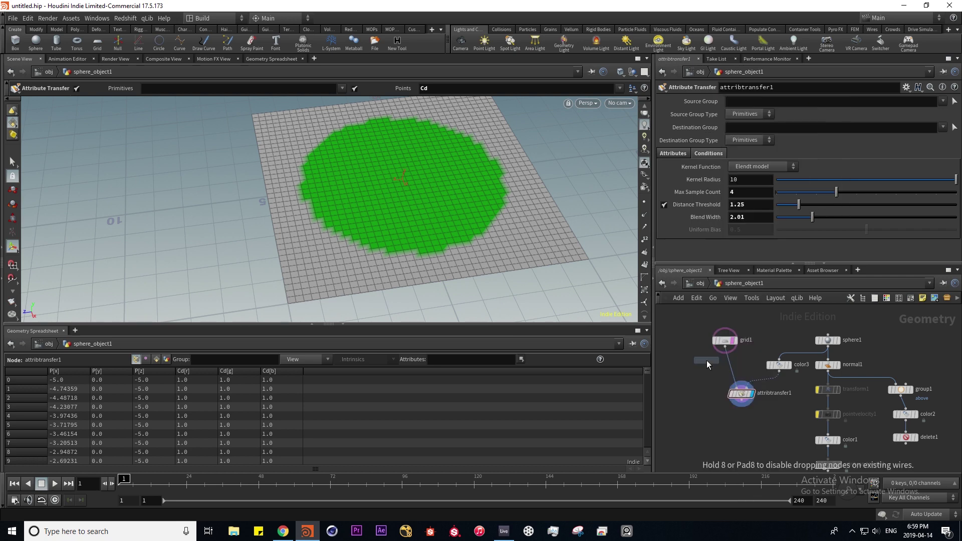
left_click(736, 362)
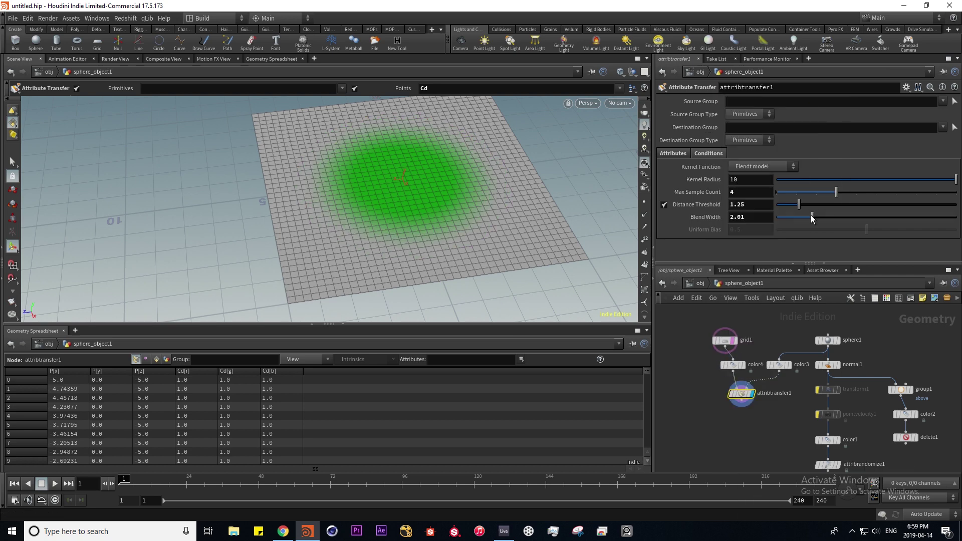
Feather the transferred green with Distance Threshold 0 and Blend Width 3.18
mouse_move(812, 218)
left_mouse_down()
mouse_move(795, 219)
mouse_move(813, 217)
left_mouse_up()
left_click(734, 366)
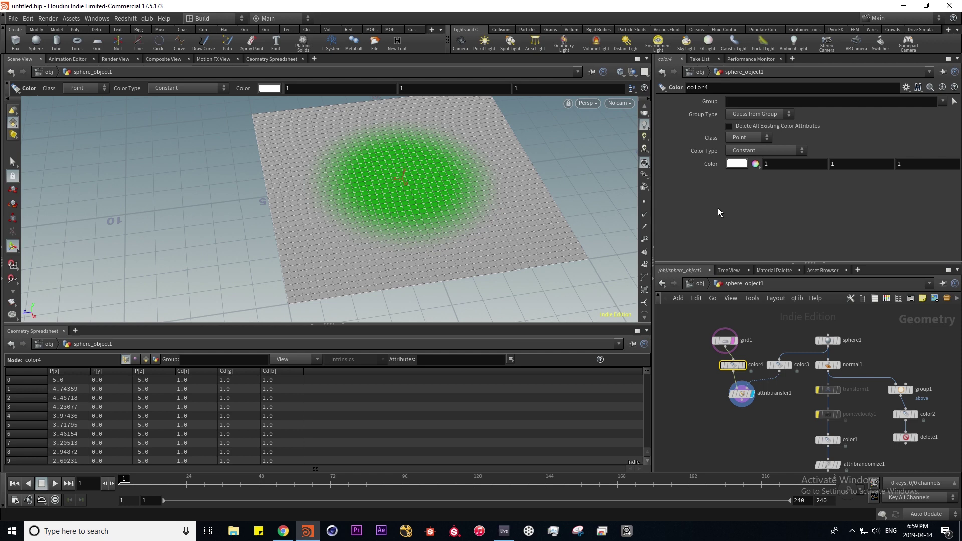
left_click(742, 394)
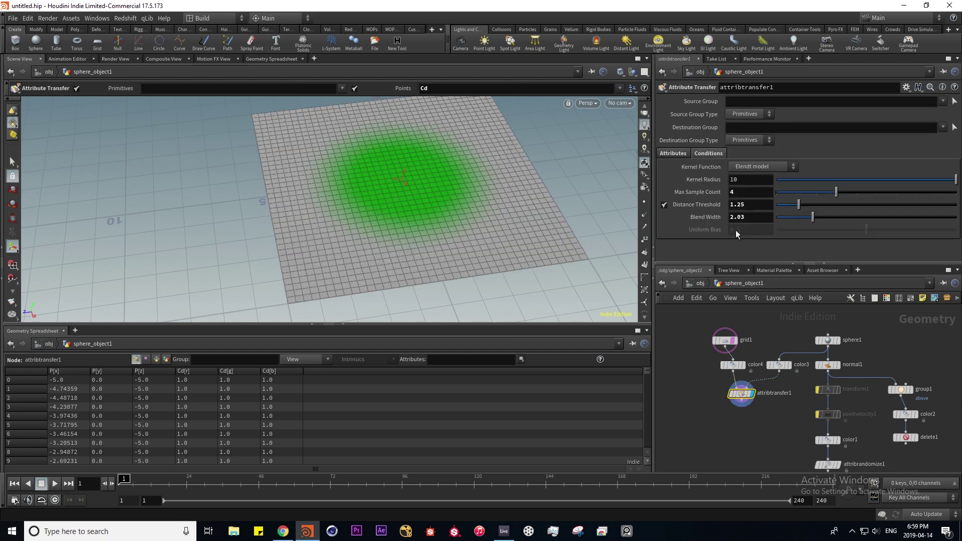
mouse_move(779, 204)
left_mouse_down()
mouse_move(843, 204)
mouse_move(787, 203)
mouse_move(826, 203)
mouse_move(802, 205)
mouse_move(806, 217)
mouse_move(833, 217)
mouse_move(775, 202)
left_mouse_up()
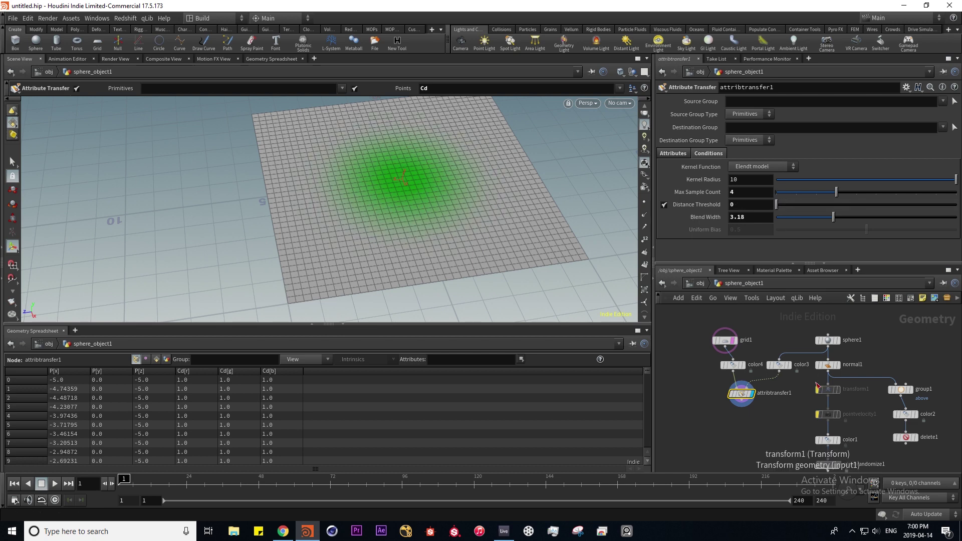